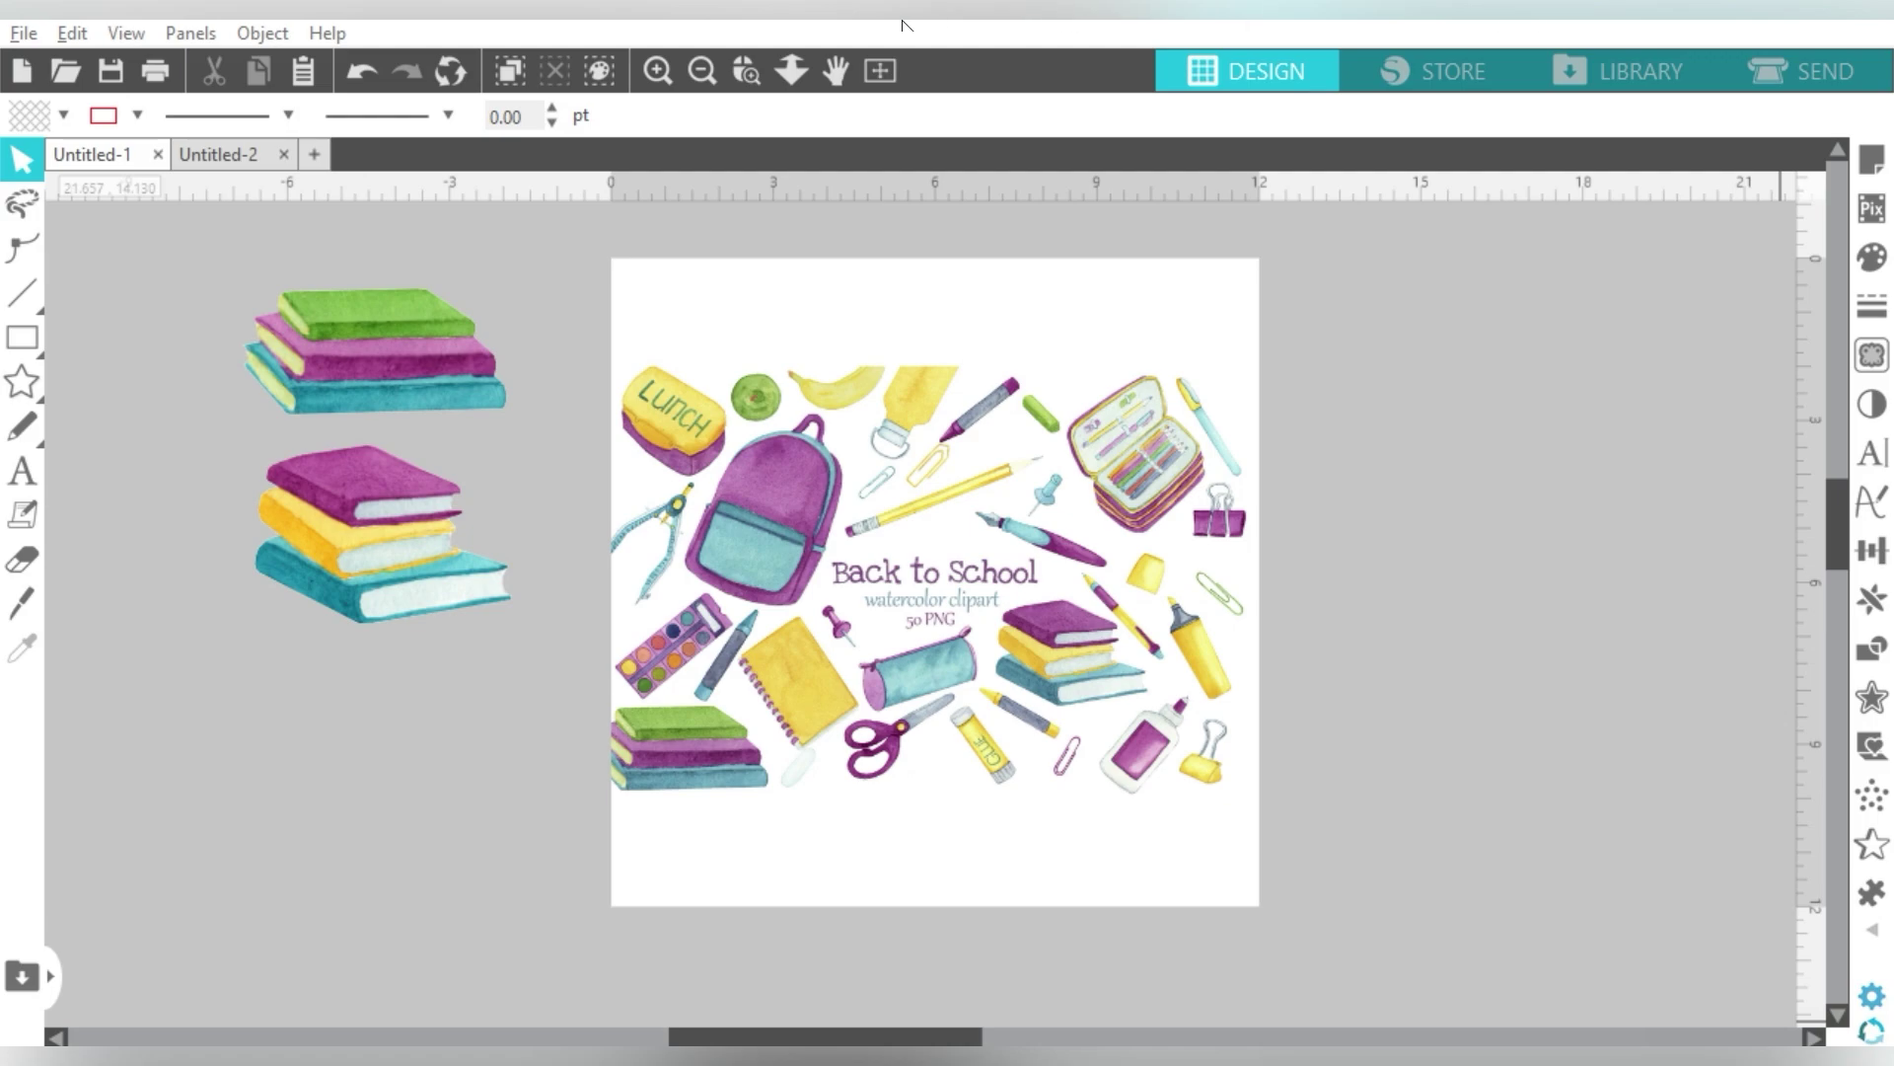
Step: Nudge the two watercolor book stacks slightly right toward the clipart page, then deselect them
left_click_drag(237, 223, 462, 647)
left_click(517, 309)
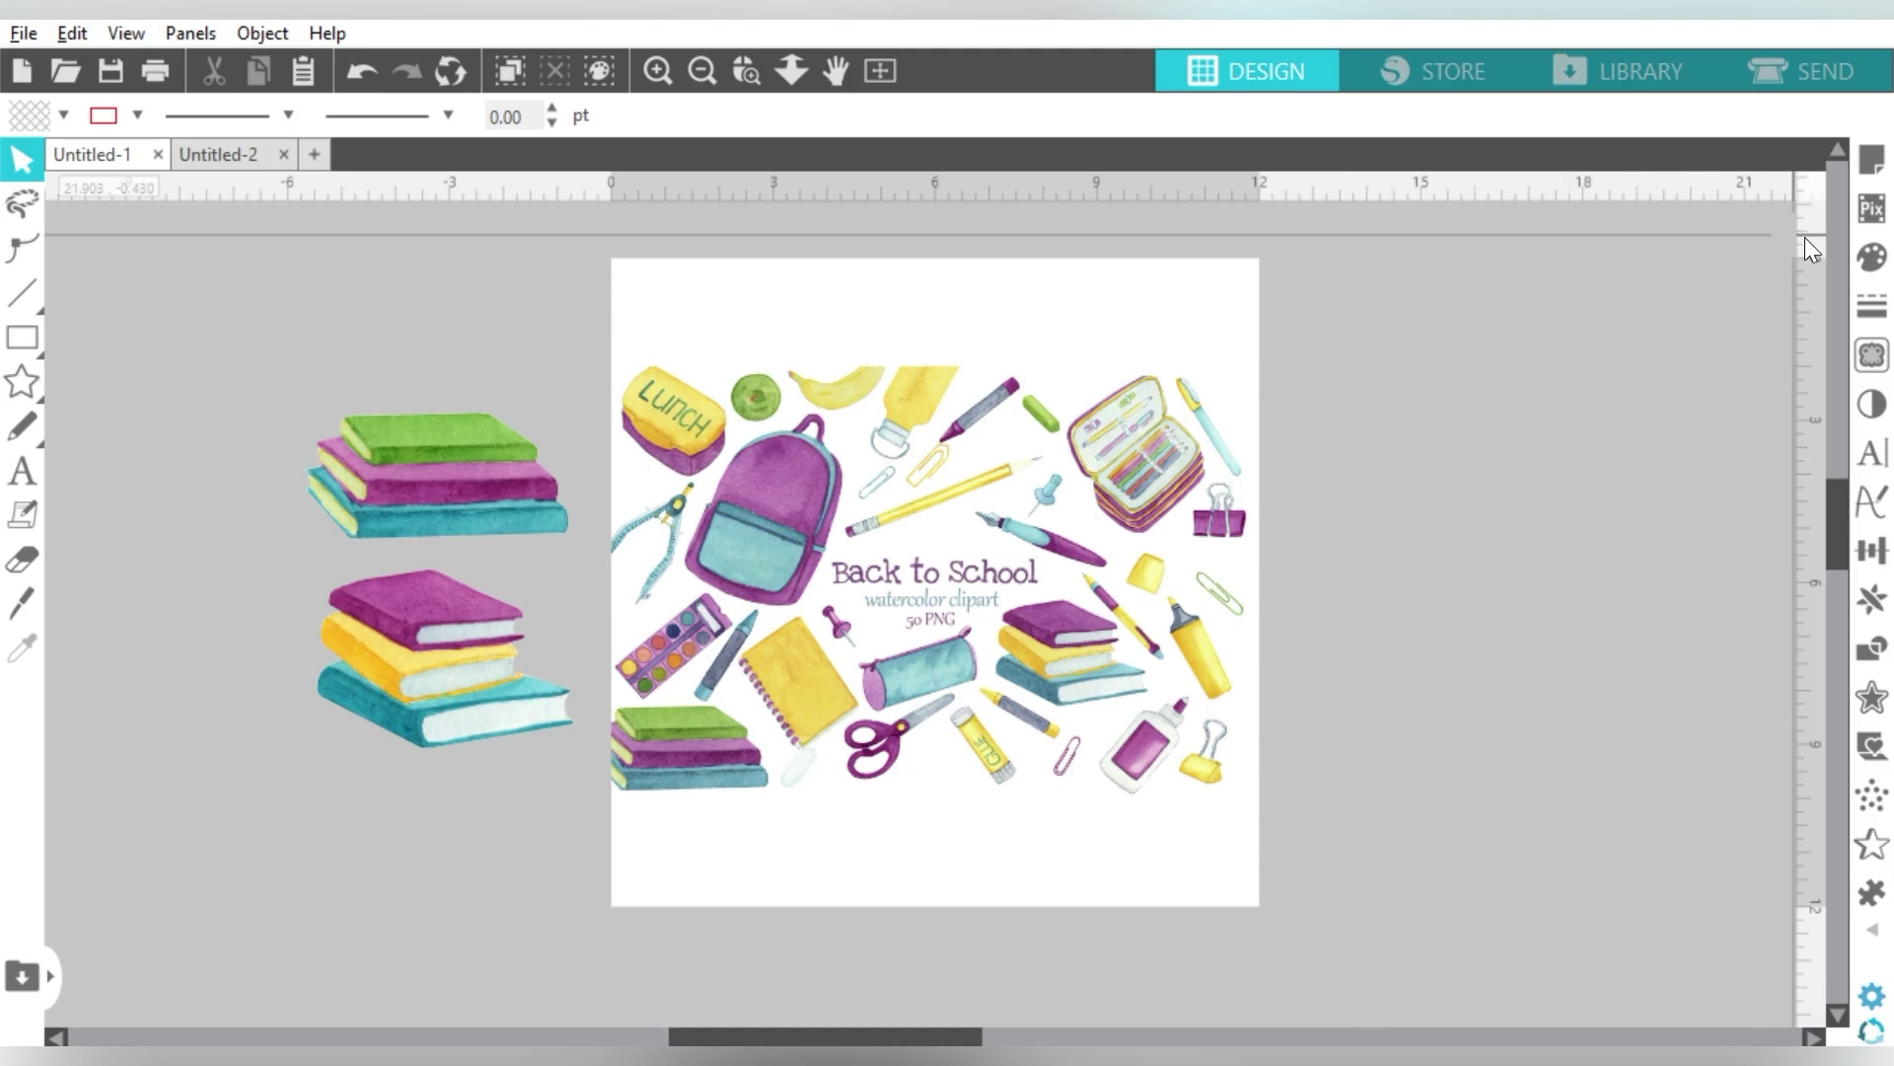
Step: Show the Fill colour panel beside the design, briefly checking the Panels menu
left_click(1875, 267)
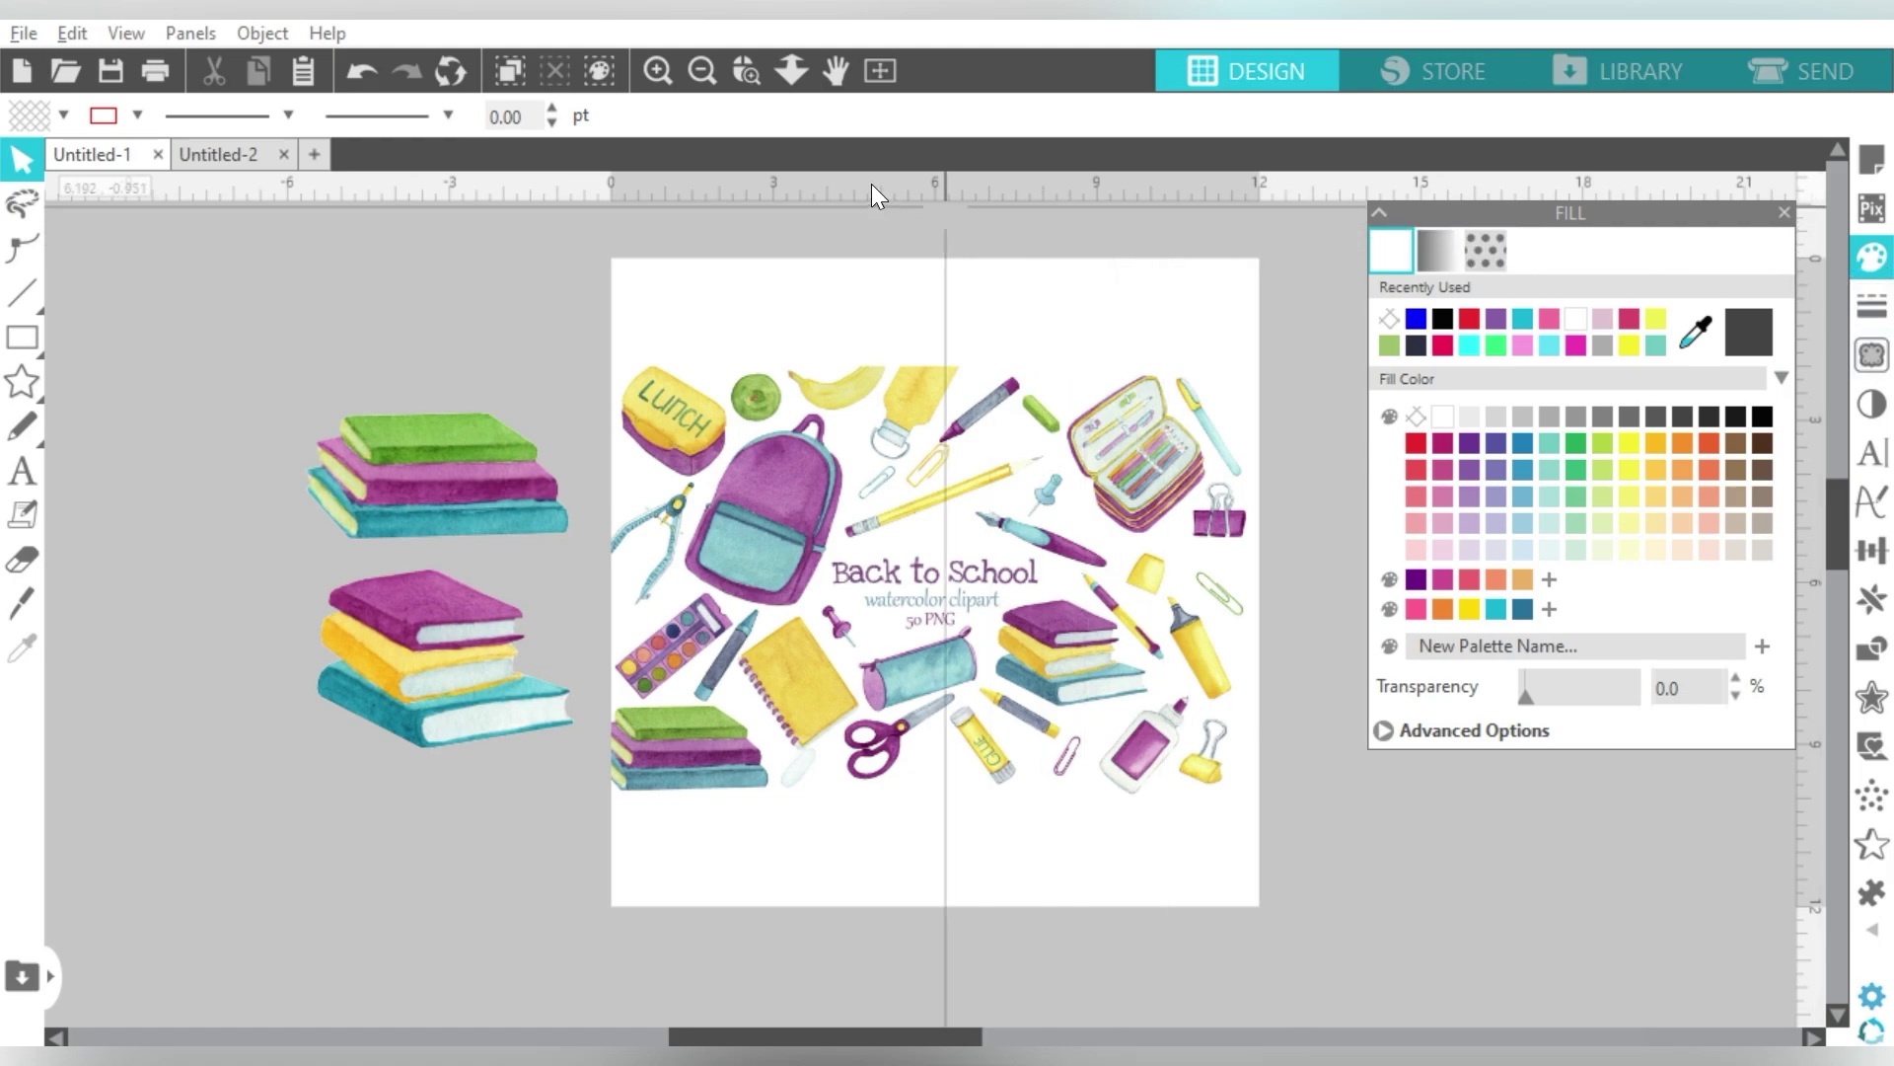
left_click(190, 36)
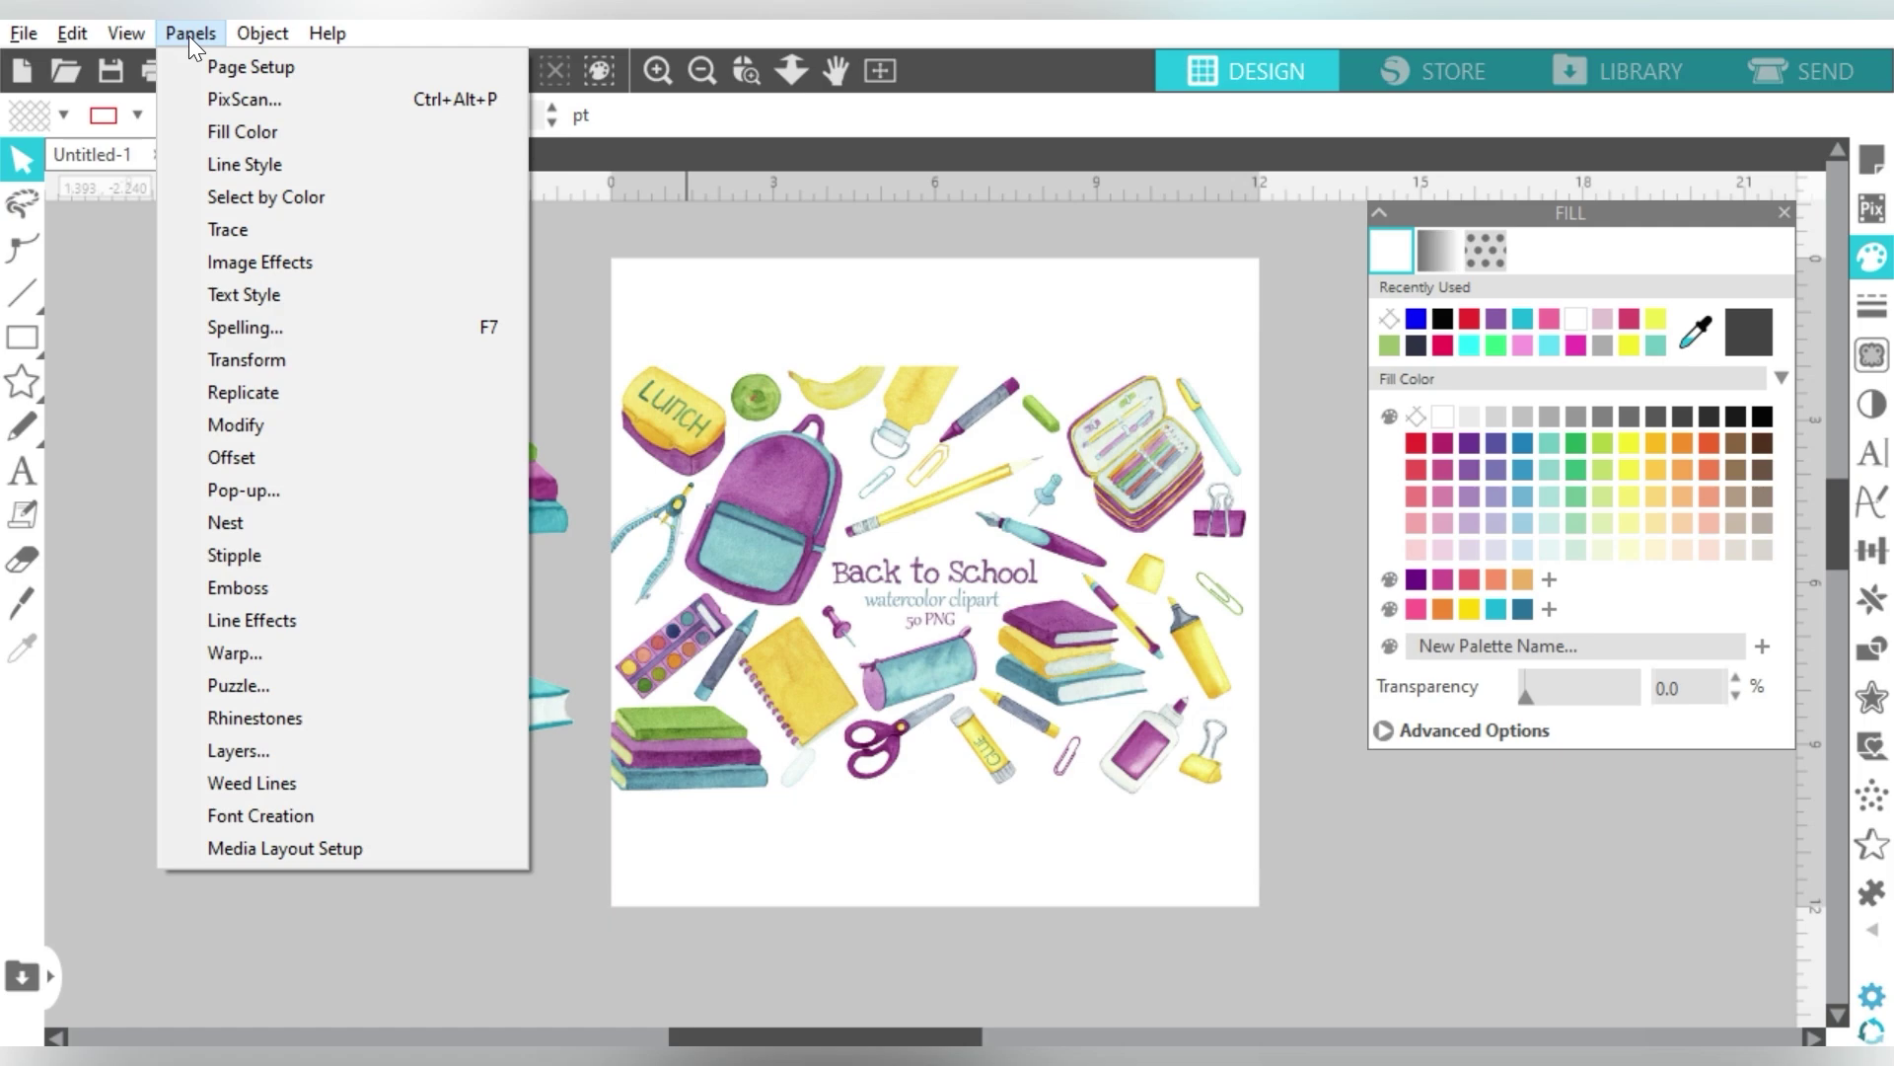
left_click(187, 36)
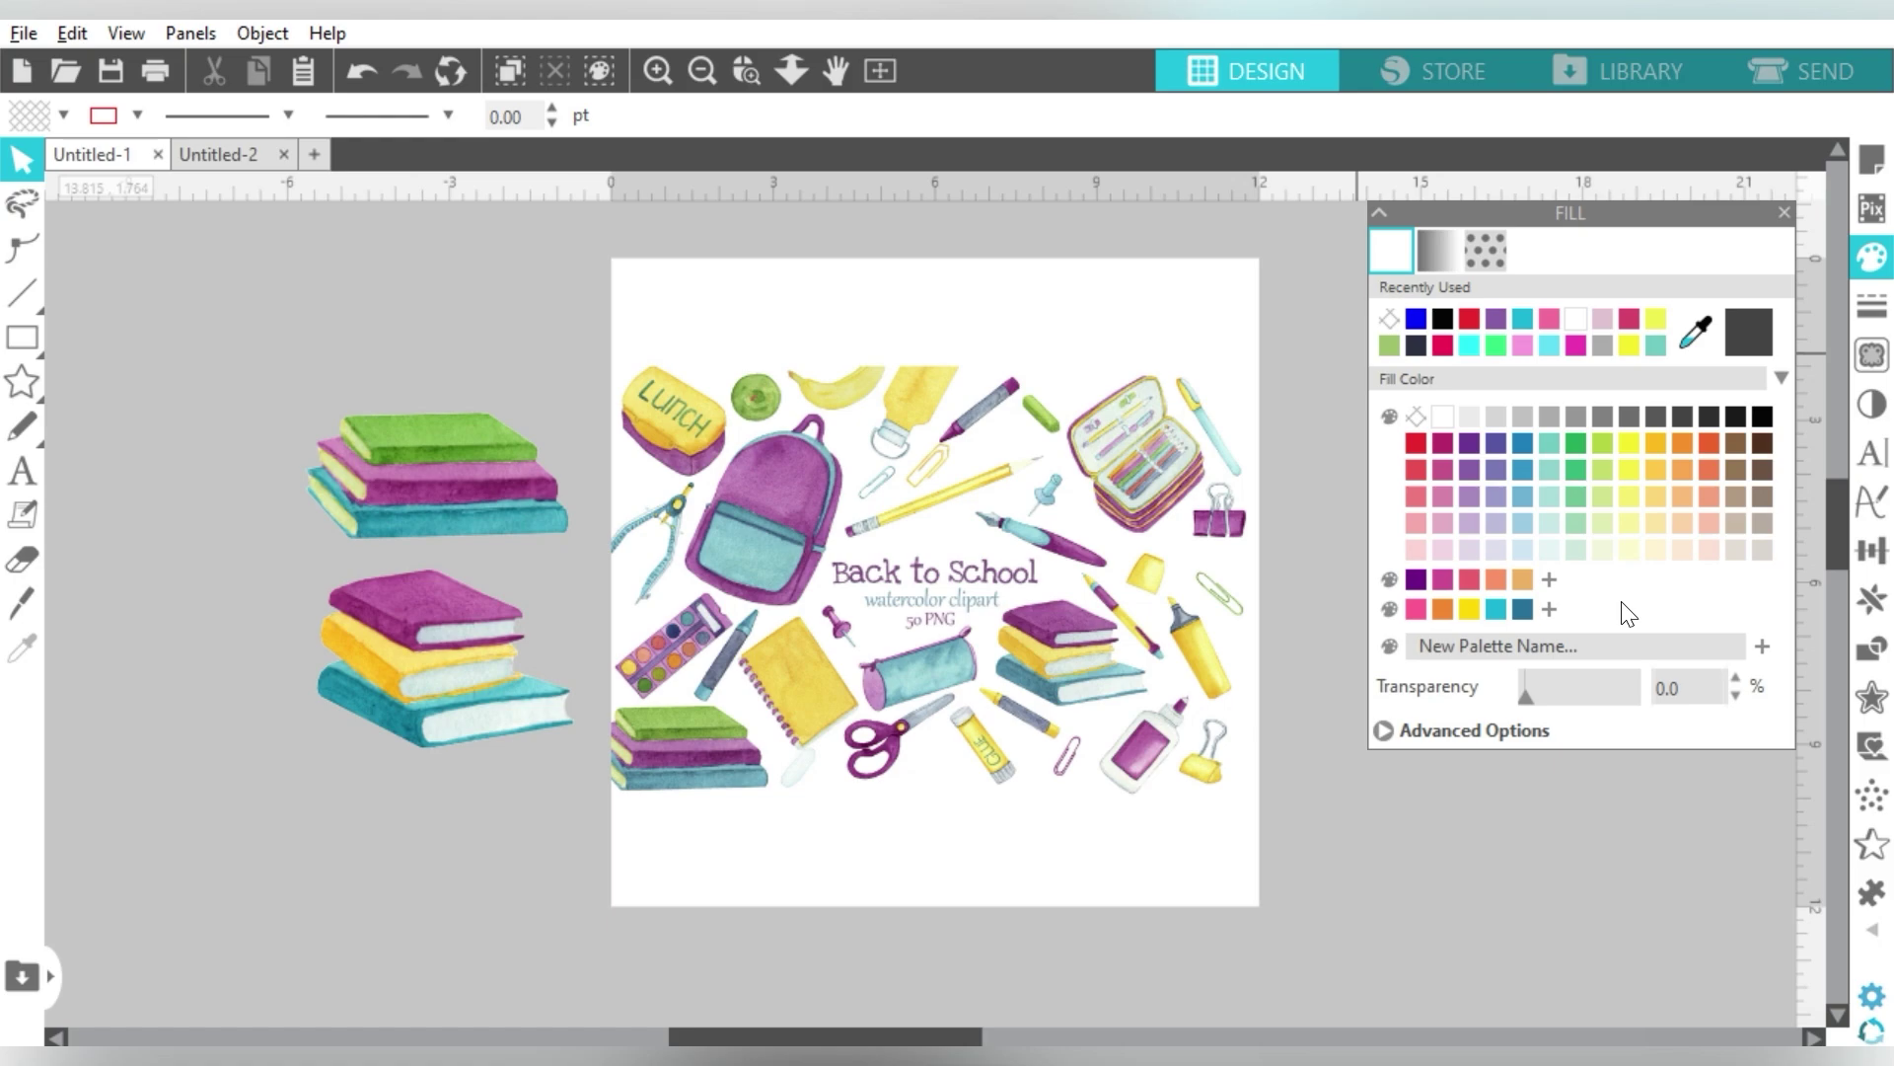
Step: Eyedropper the teal, light yellow and green book colours into the recent fill colours
left_click(1695, 334)
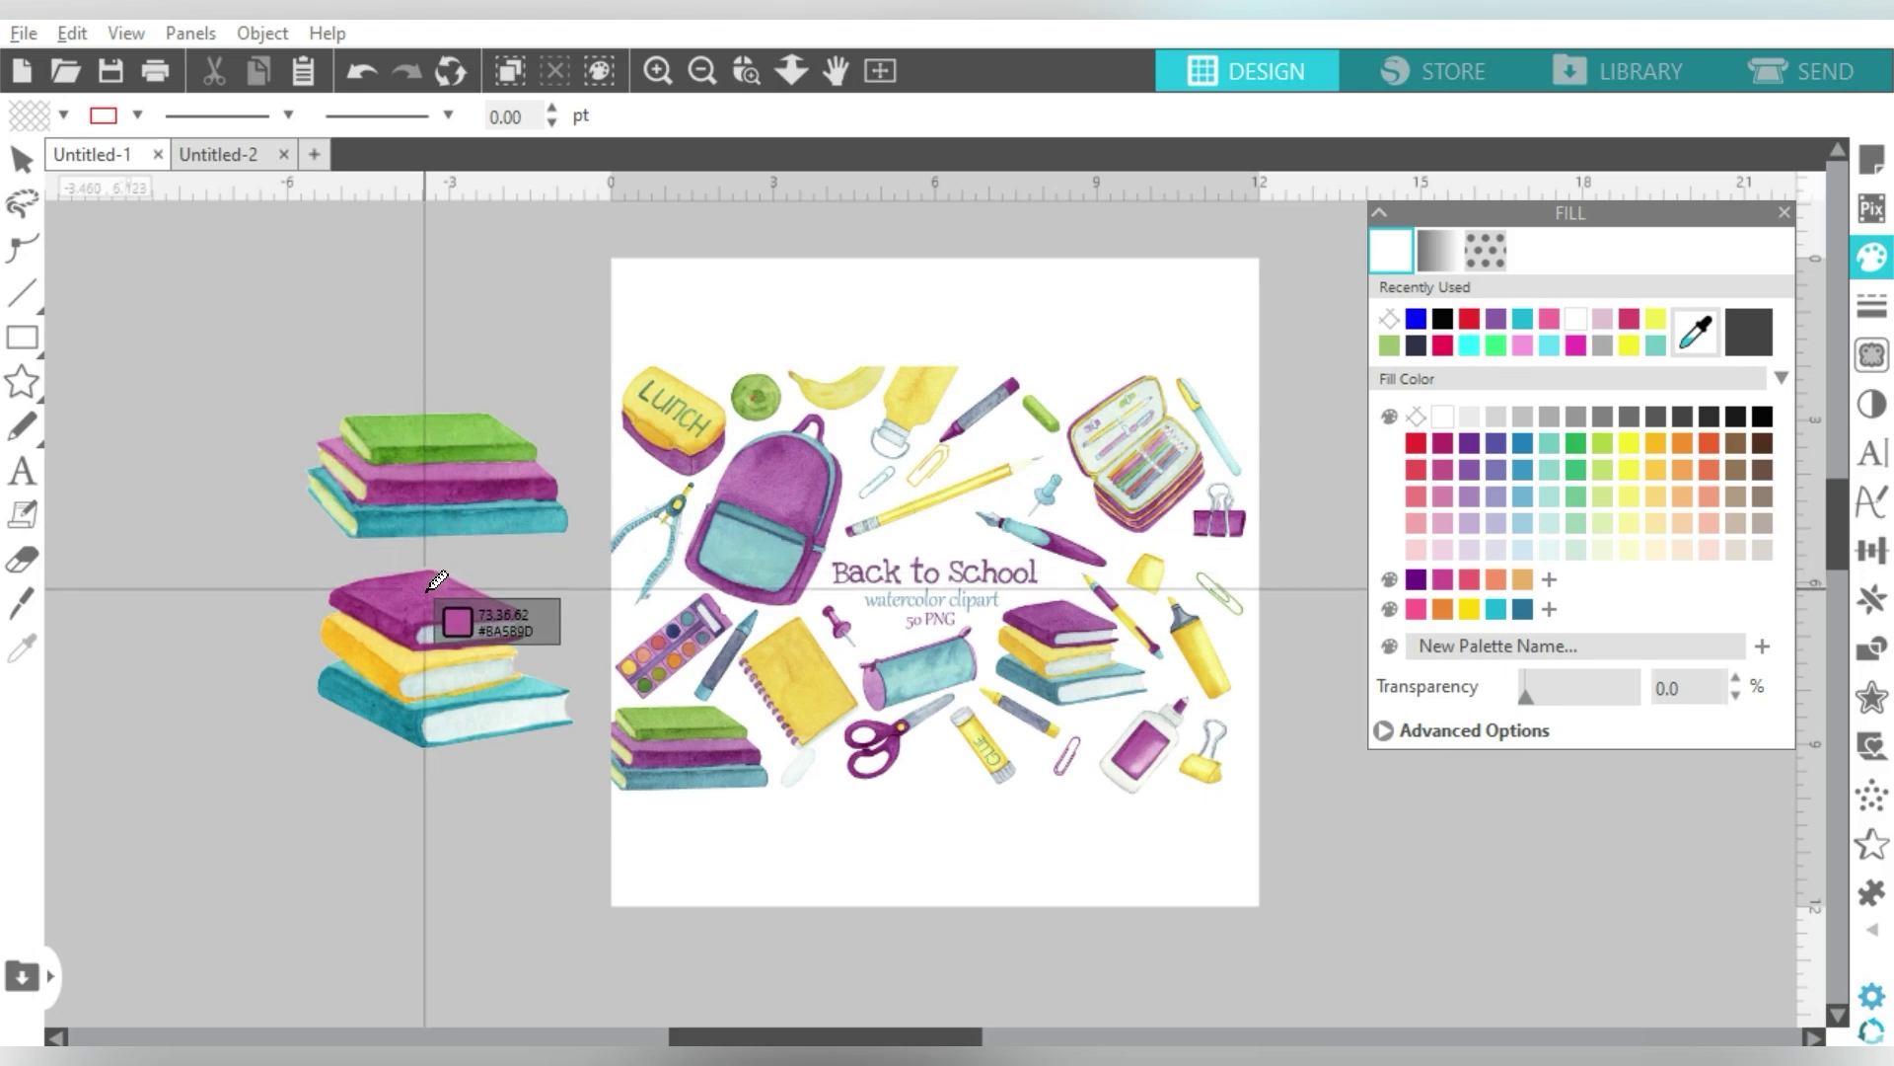
left_click(421, 707)
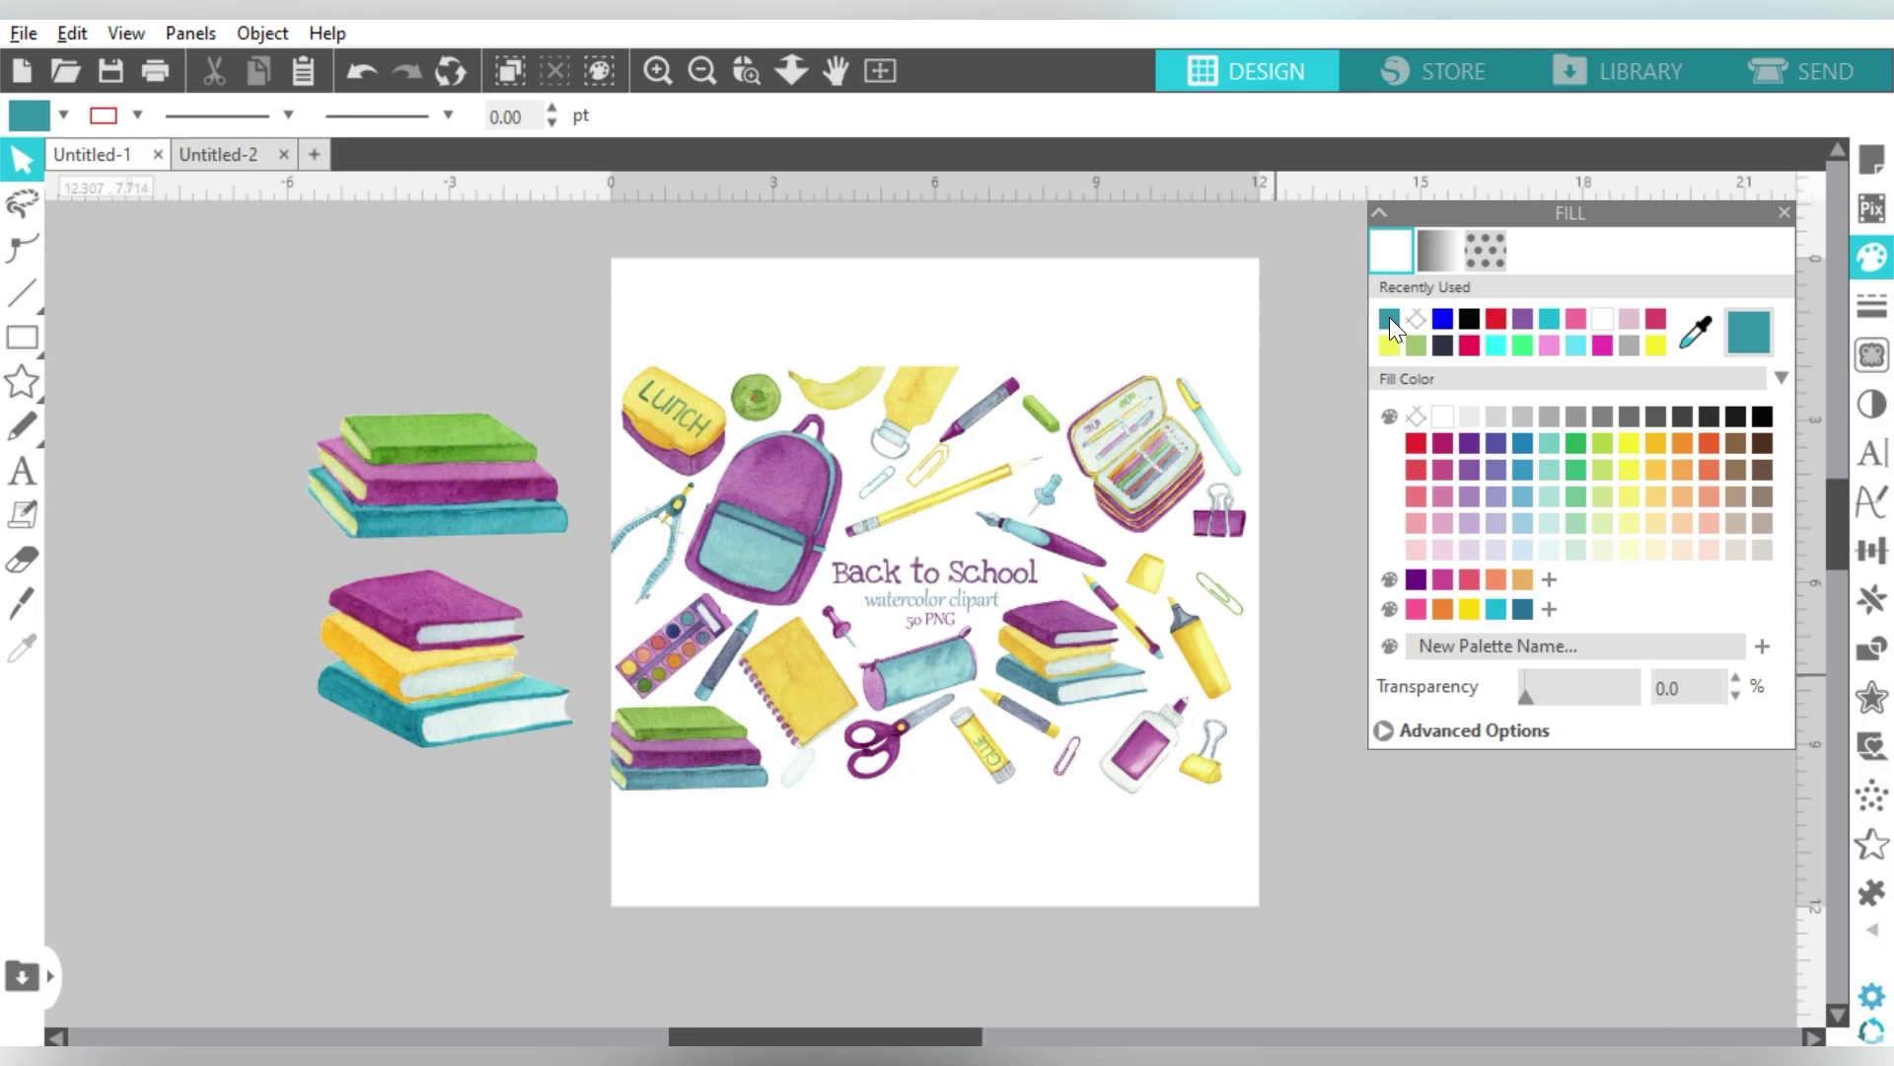
left_click(1696, 332)
left_click(909, 393)
left_click(1705, 338)
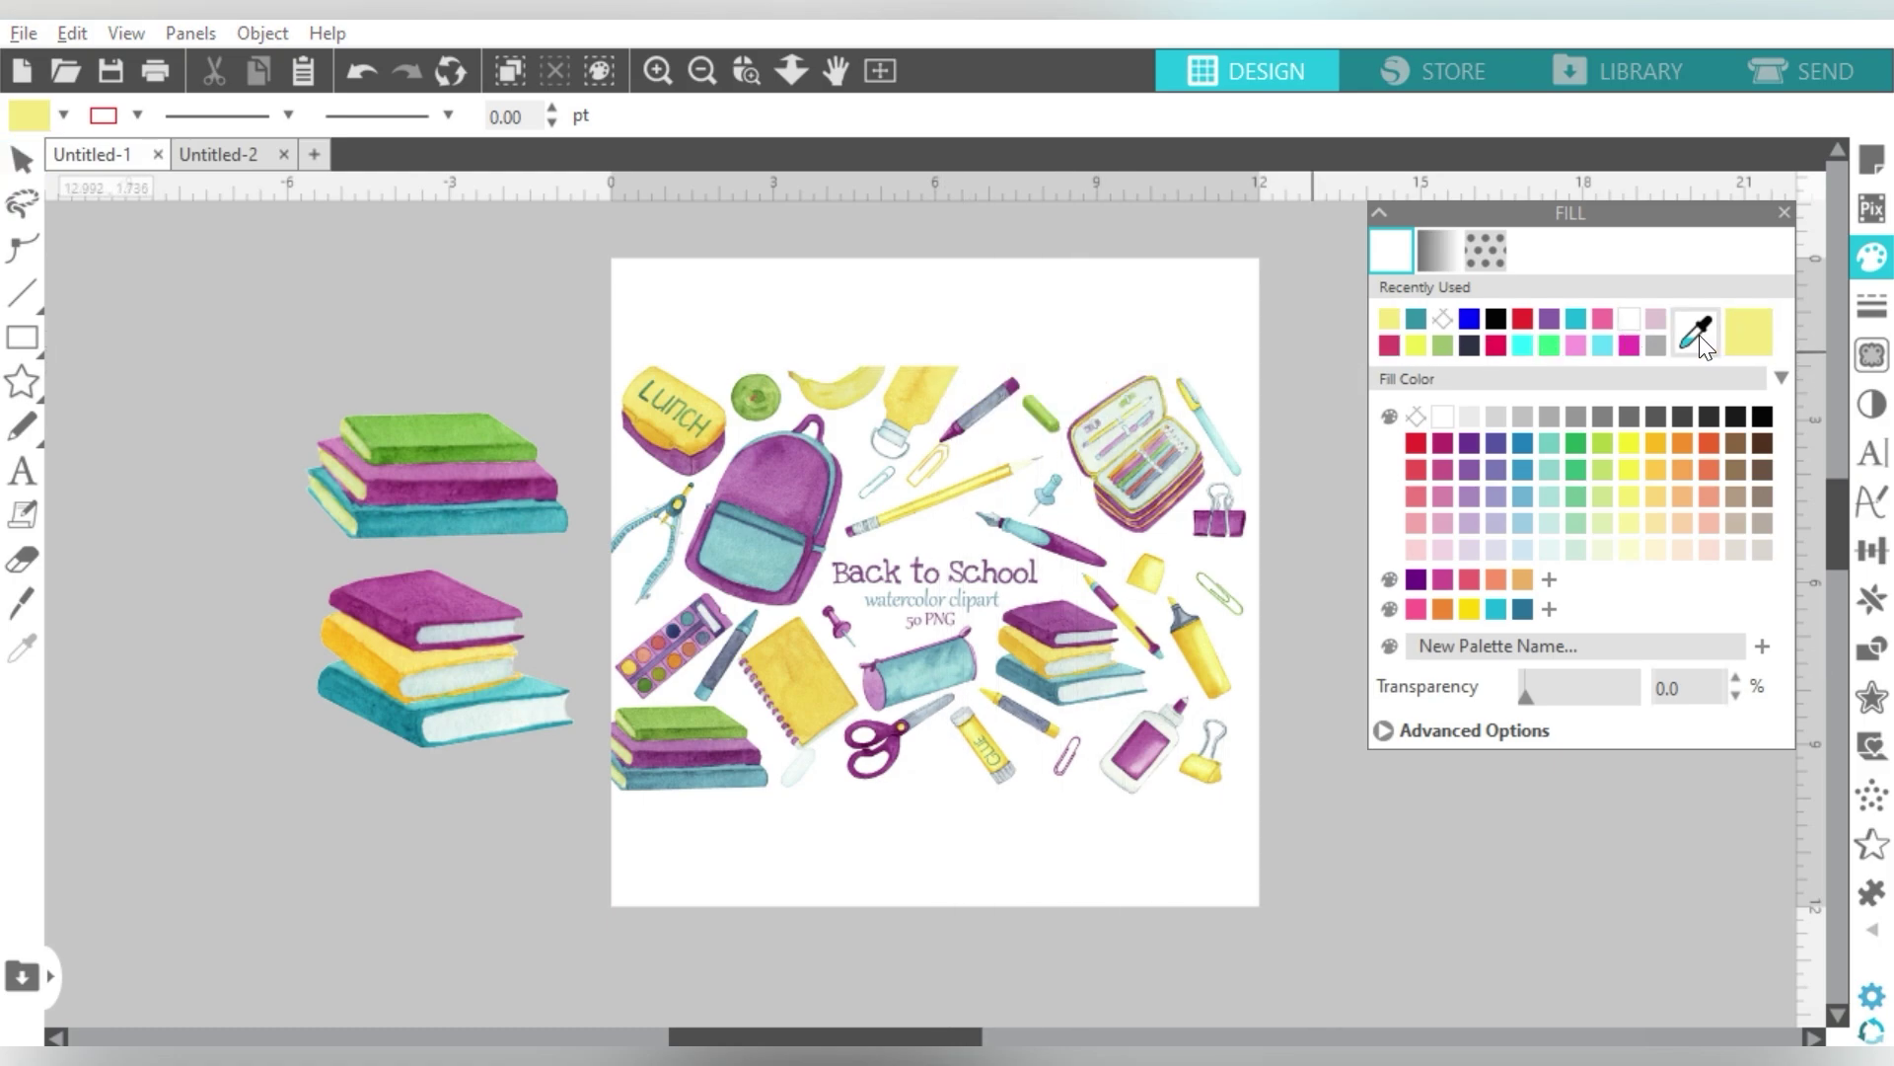
left_click(479, 432)
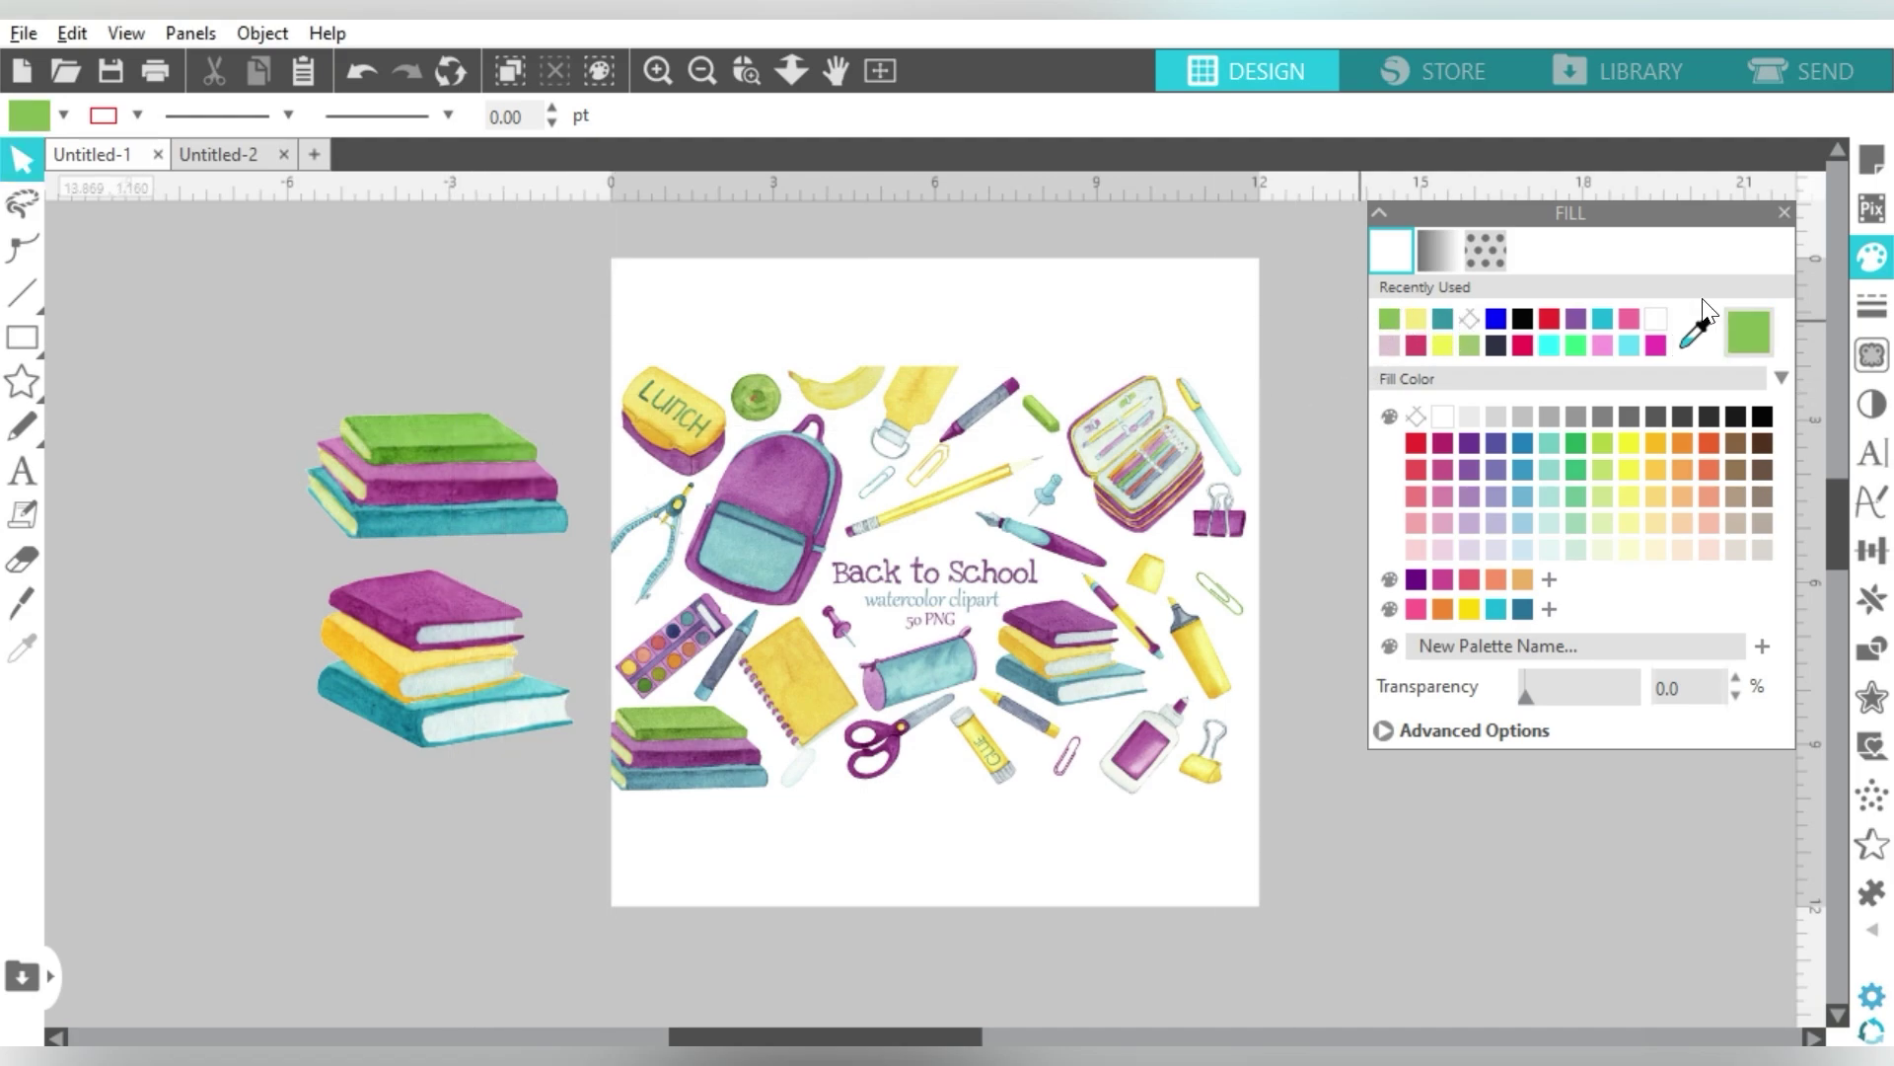
left_click(66, 338)
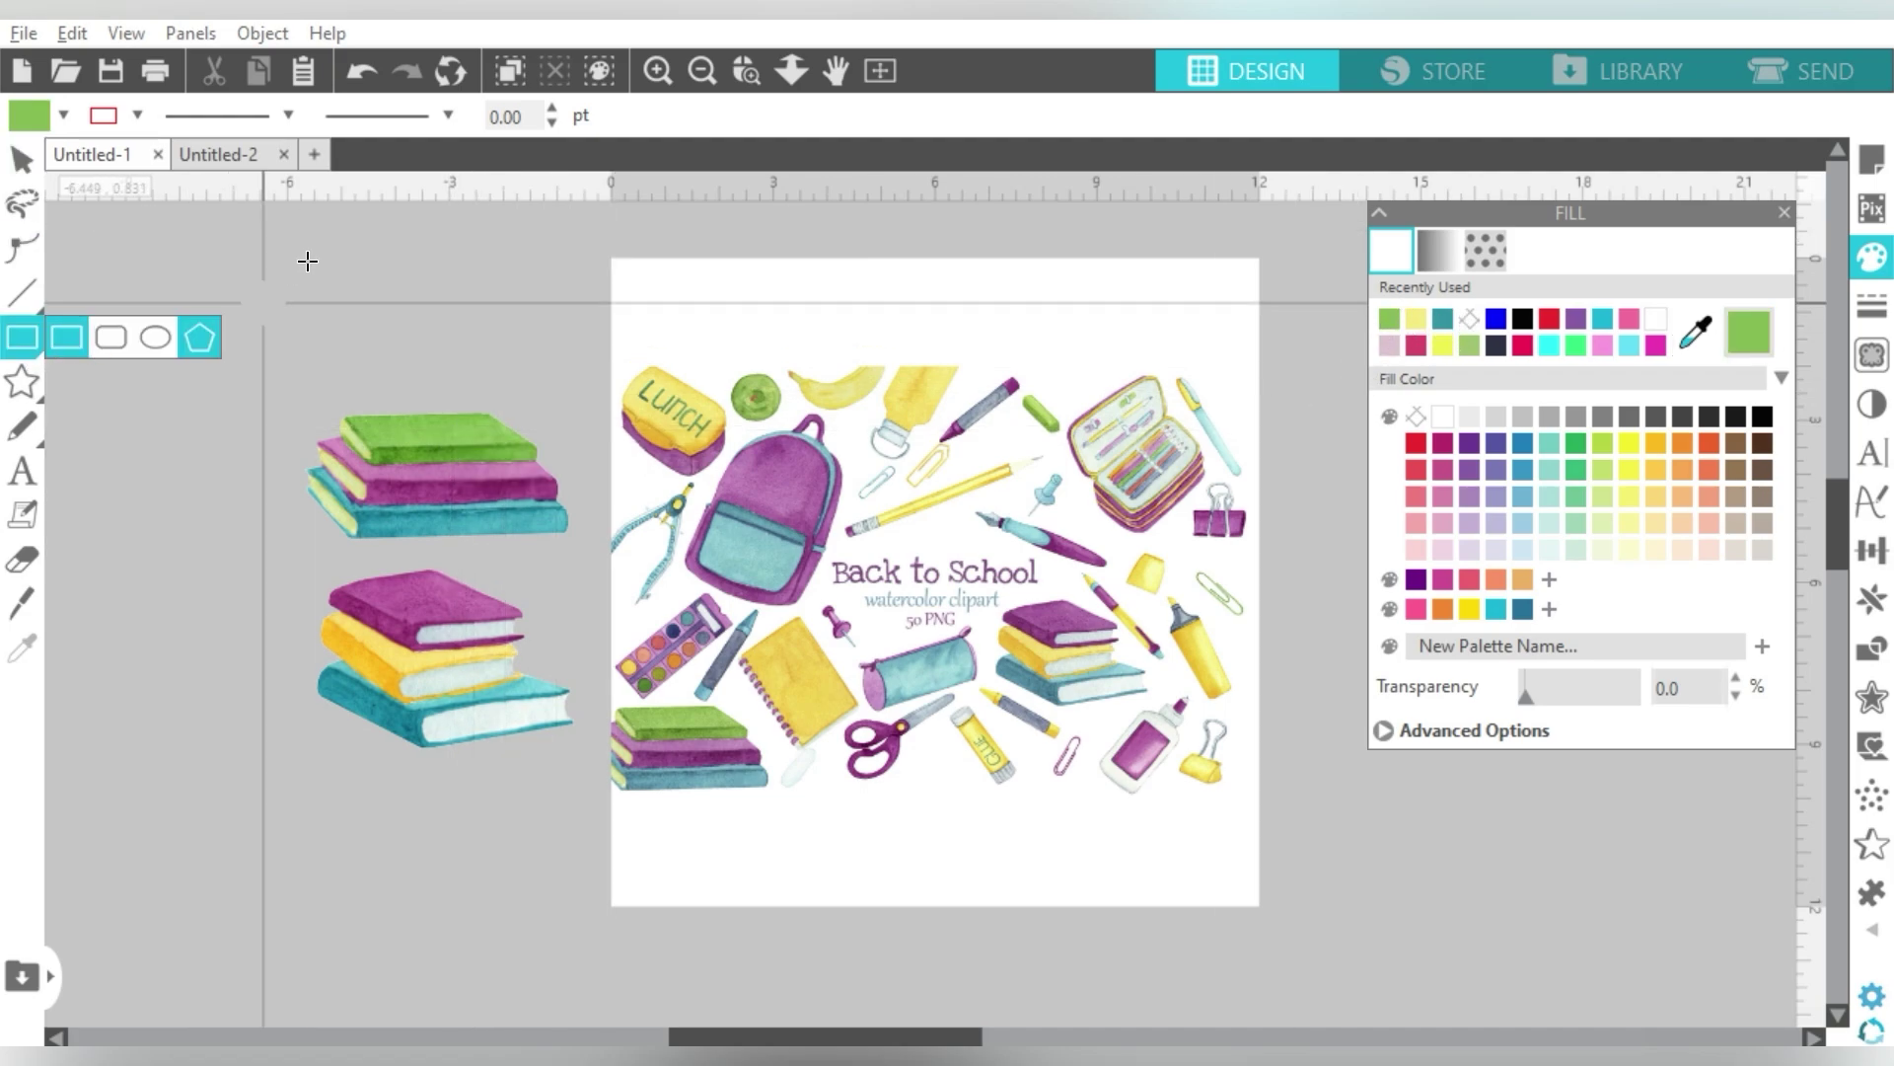
mouse_move(333, 231)
left_mouse_down()
mouse_move(459, 355)
mouse_move(227, 369)
left_mouse_up()
left_click(22, 159)
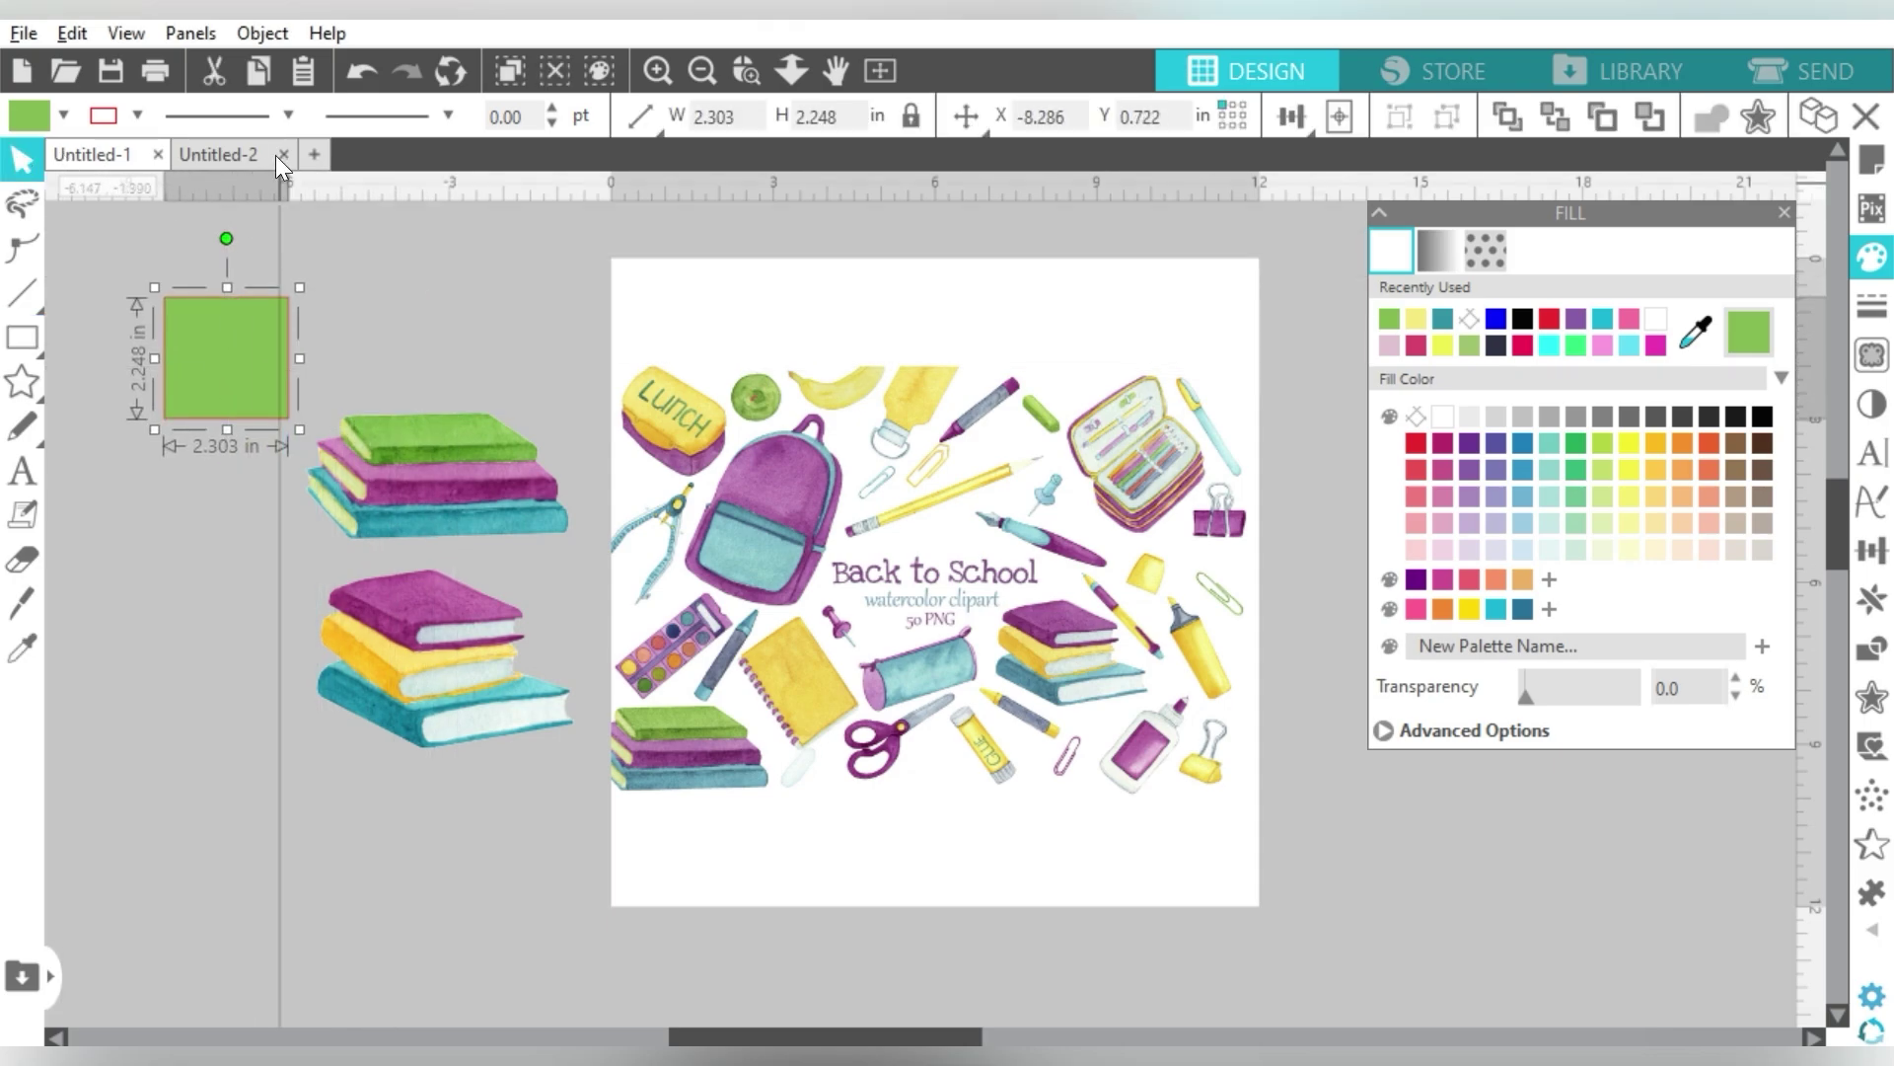
left_click(64, 113)
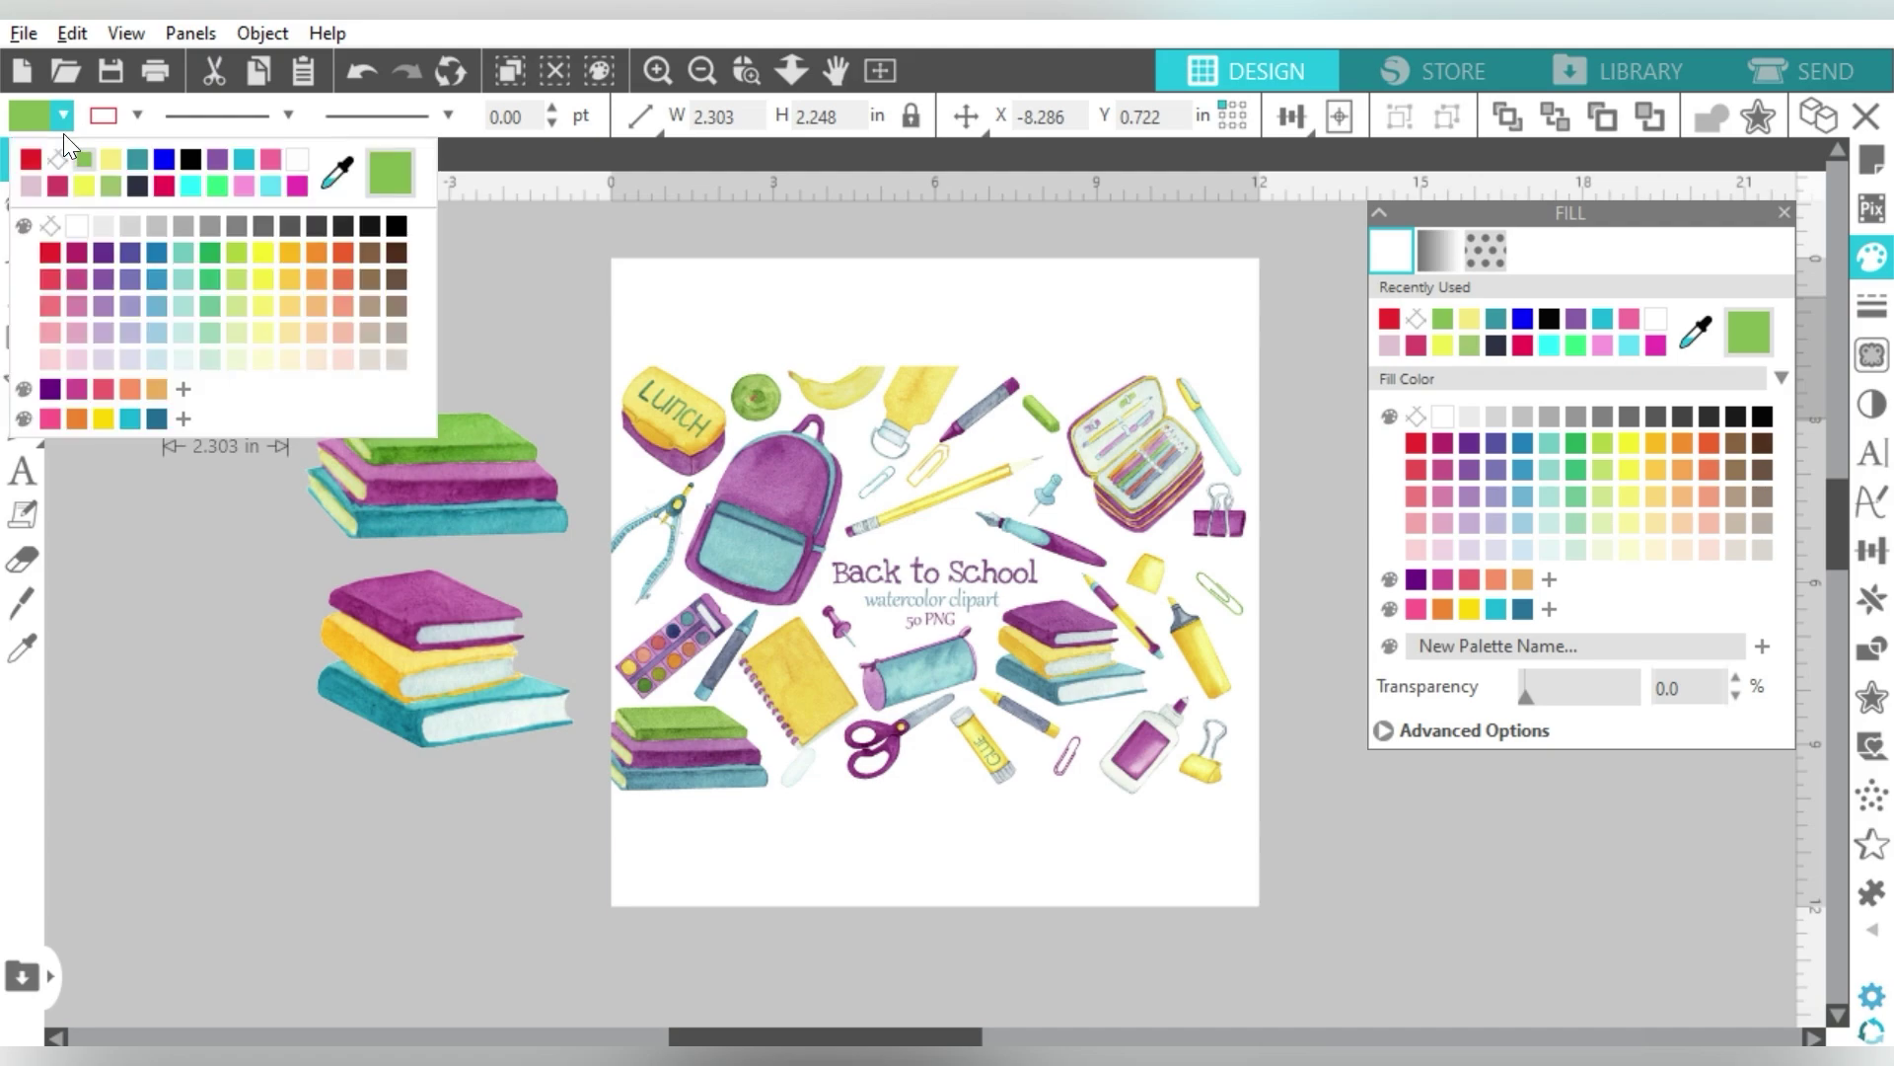
left_click(59, 156)
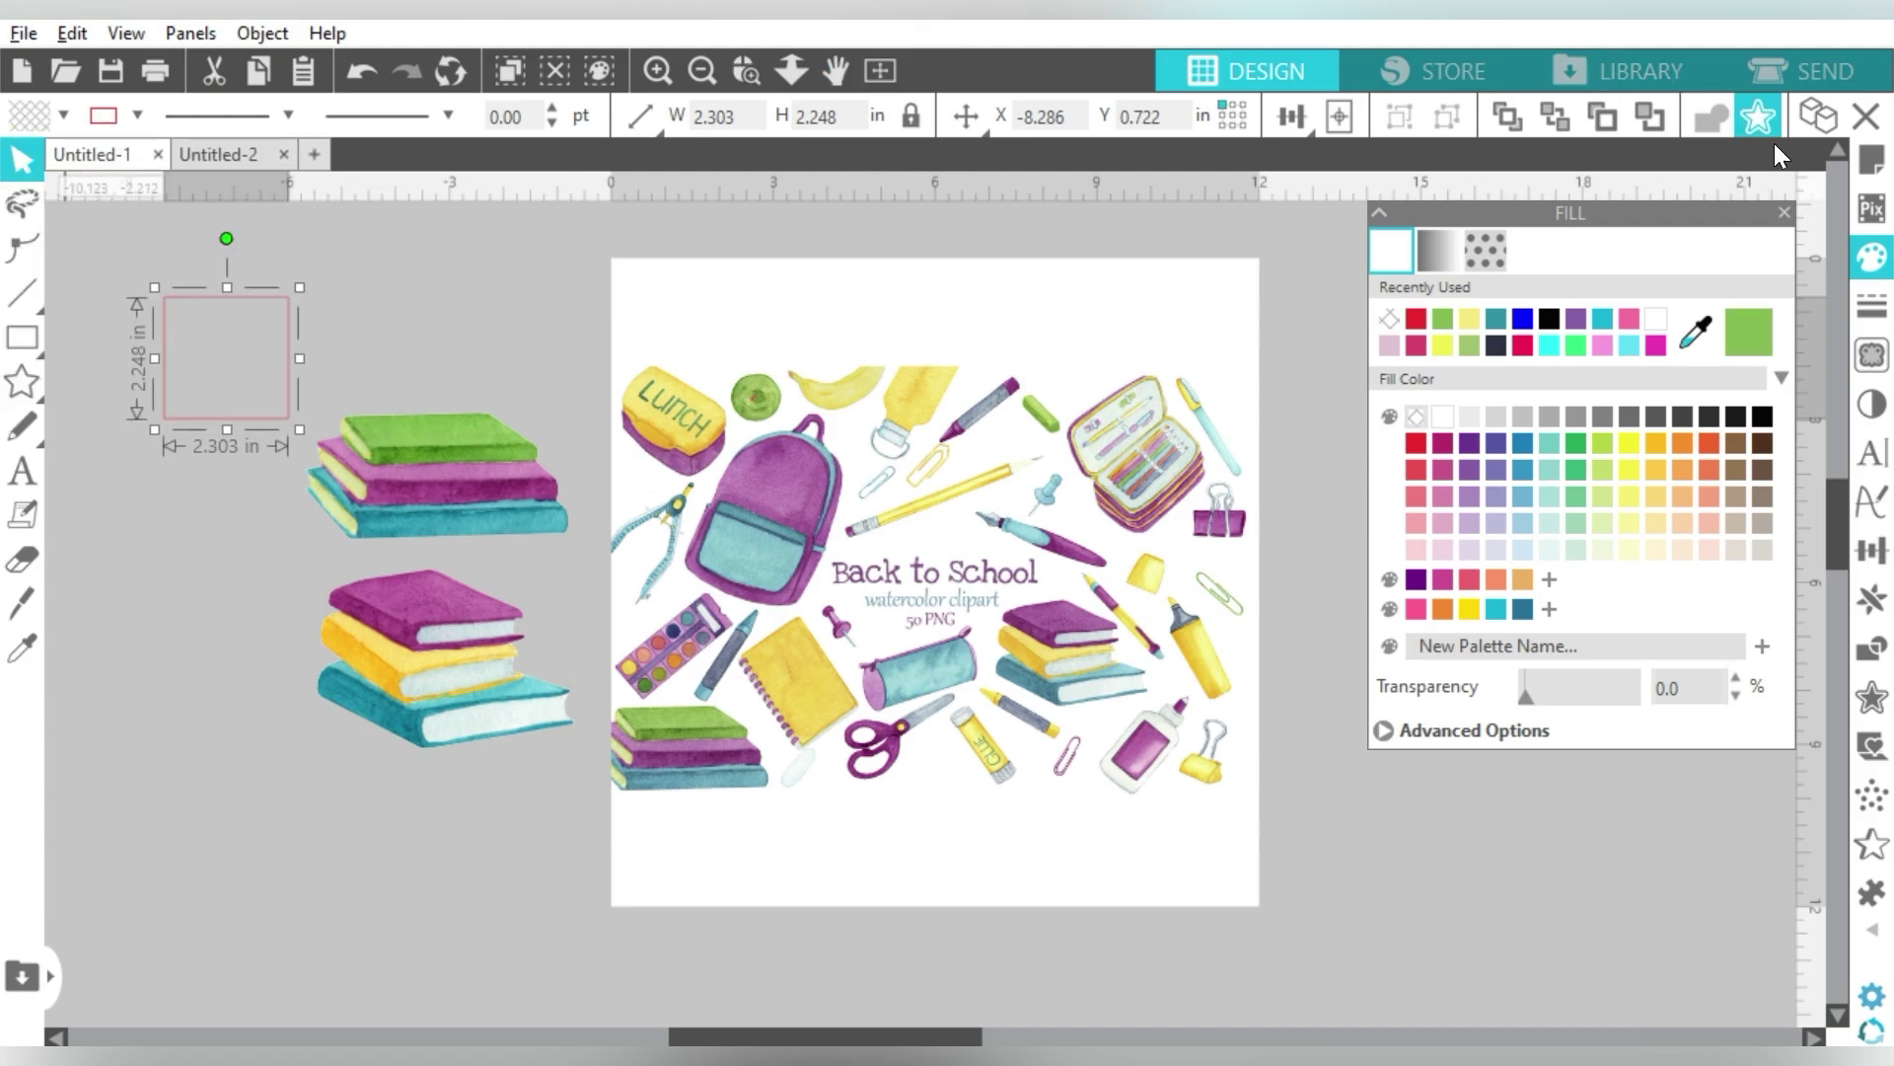
left_click(1745, 333)
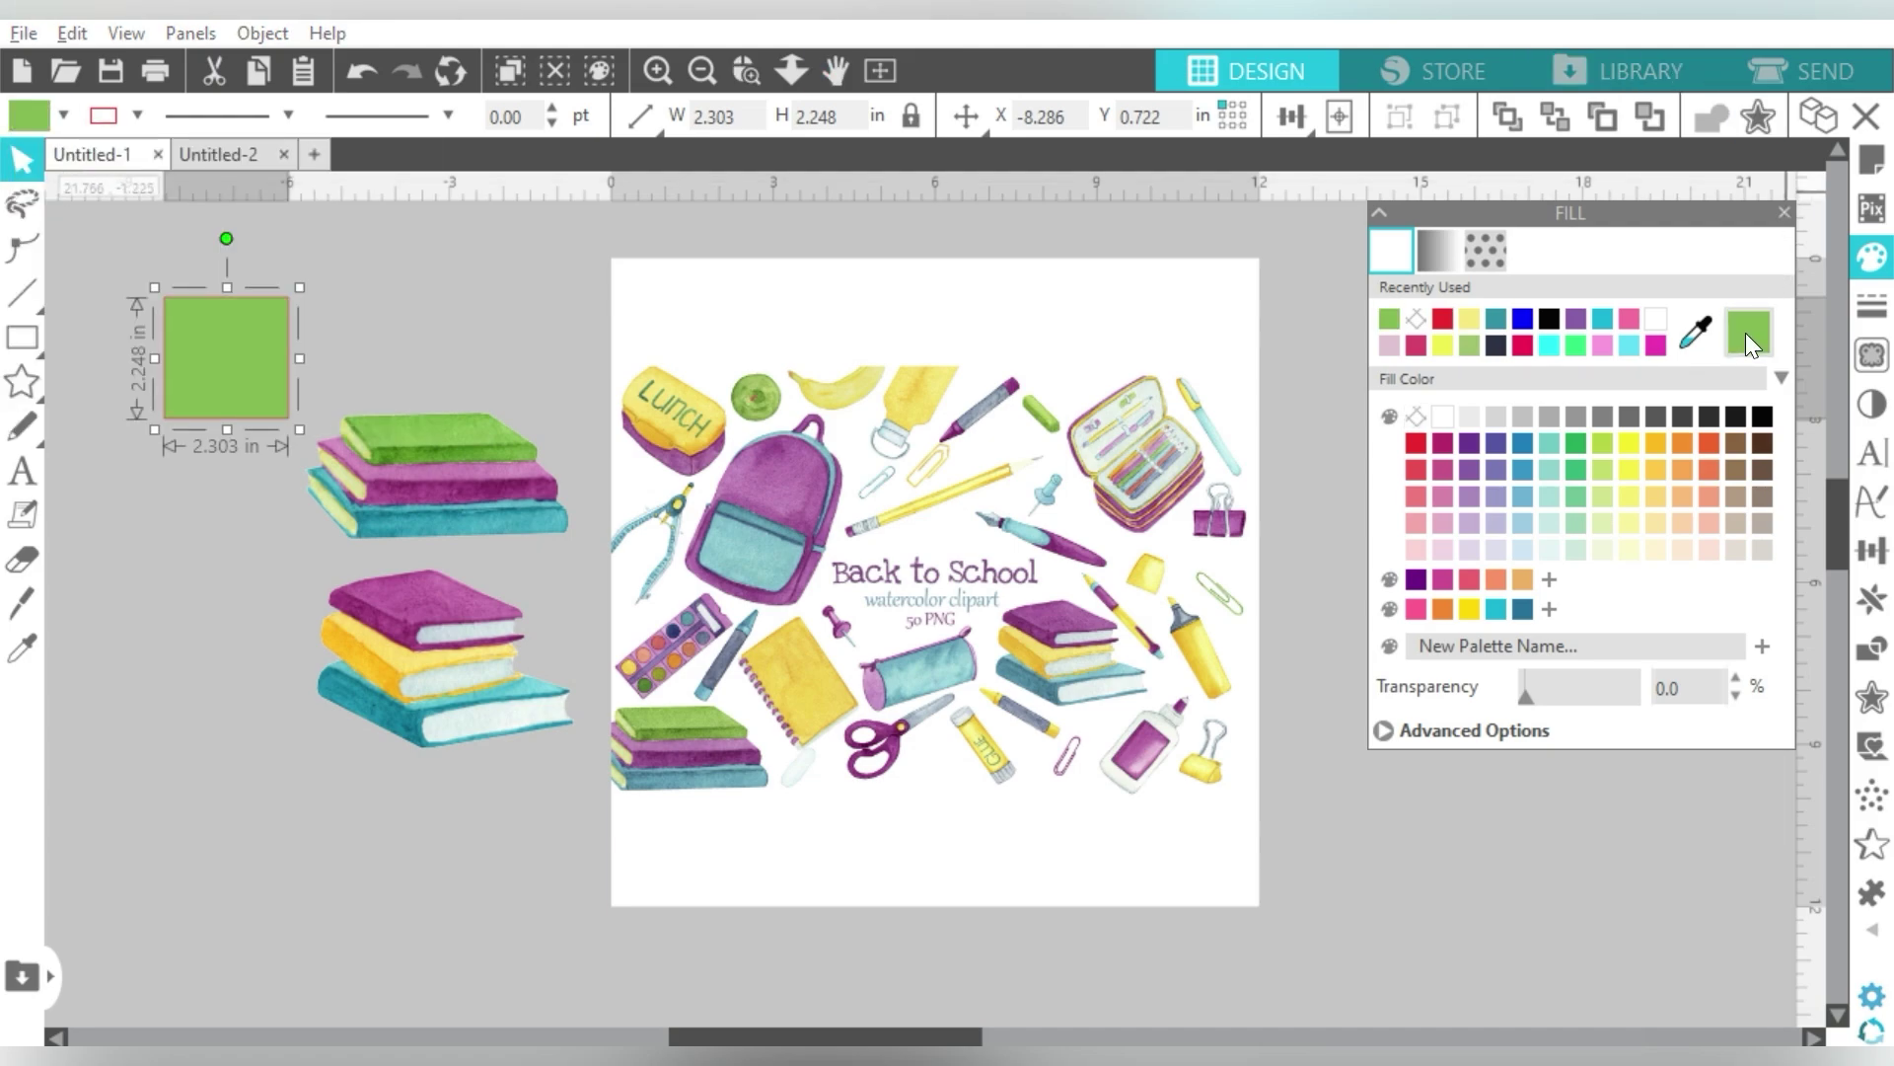
key("Delete")
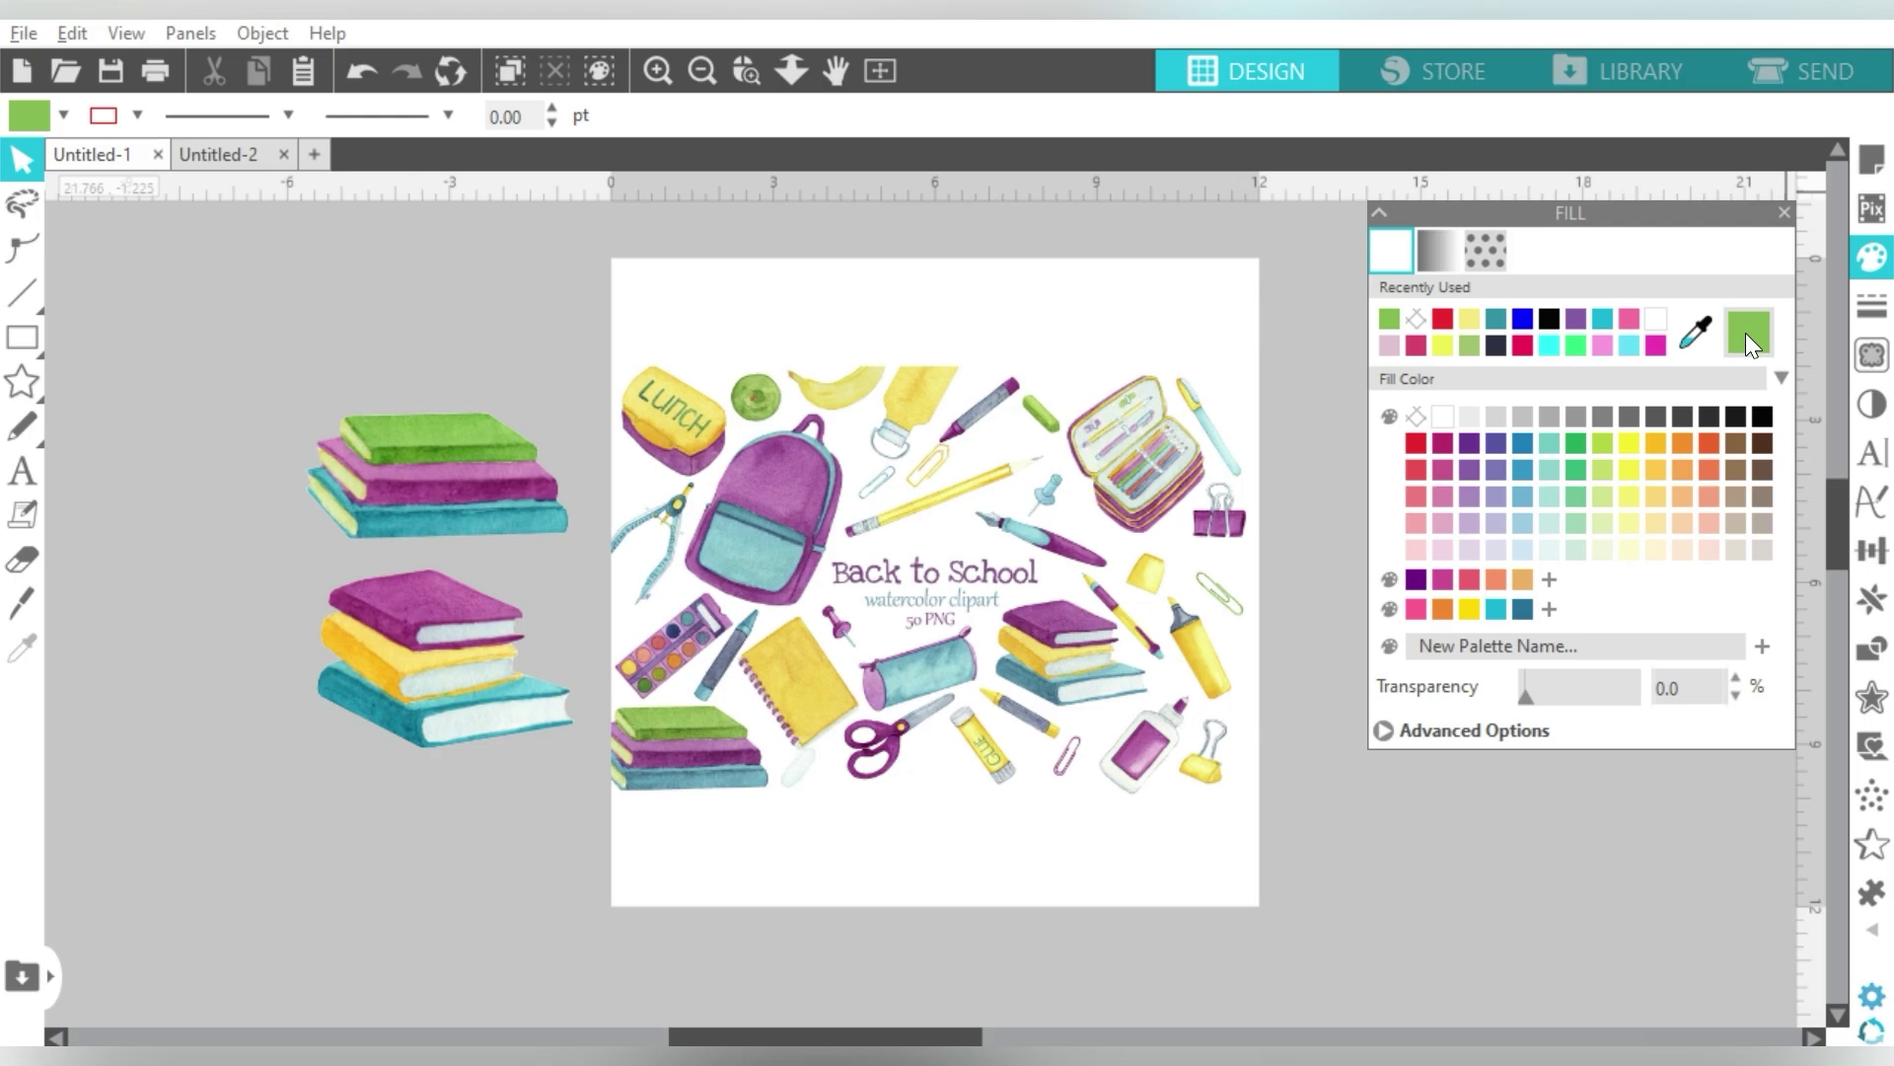
Step: Expand Advanced Options, sample the backpack's purple, and select its hex value 93488F
left_click(1383, 733)
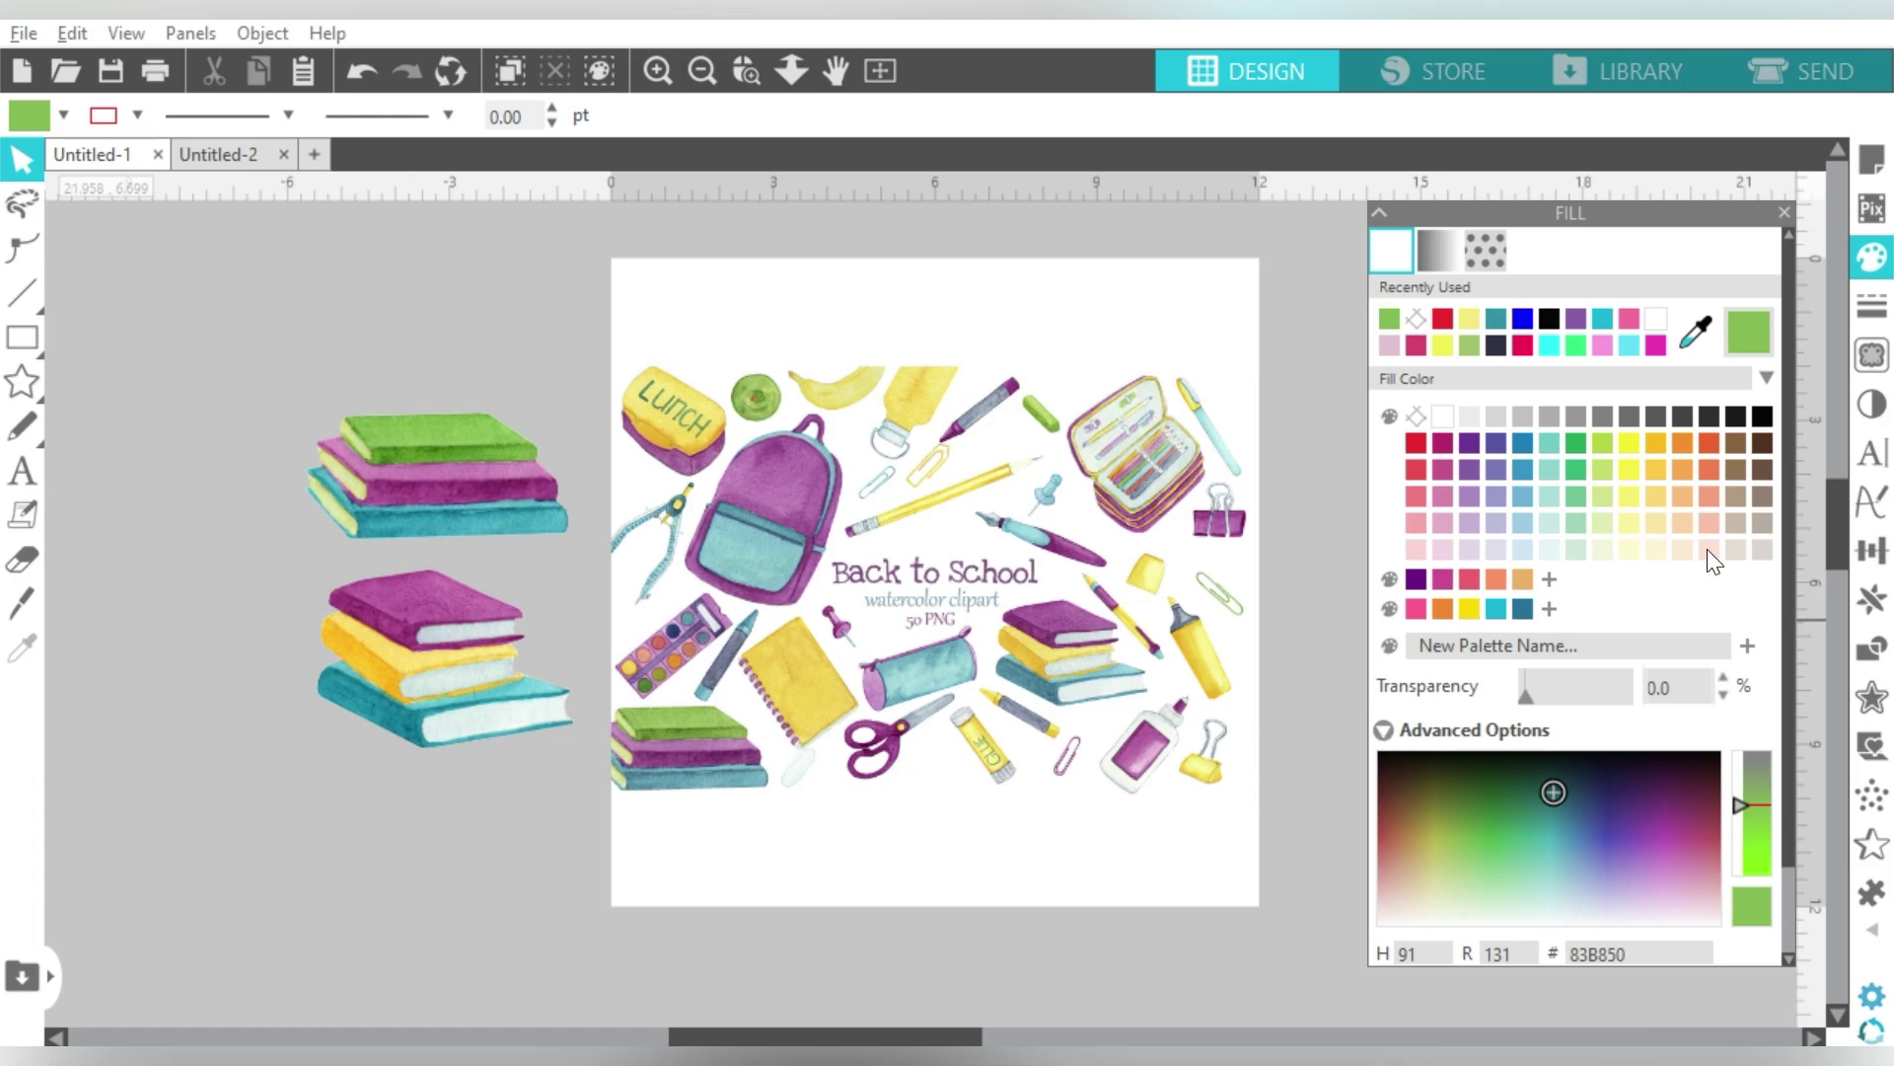
scroll(1707, 549, "down", 2)
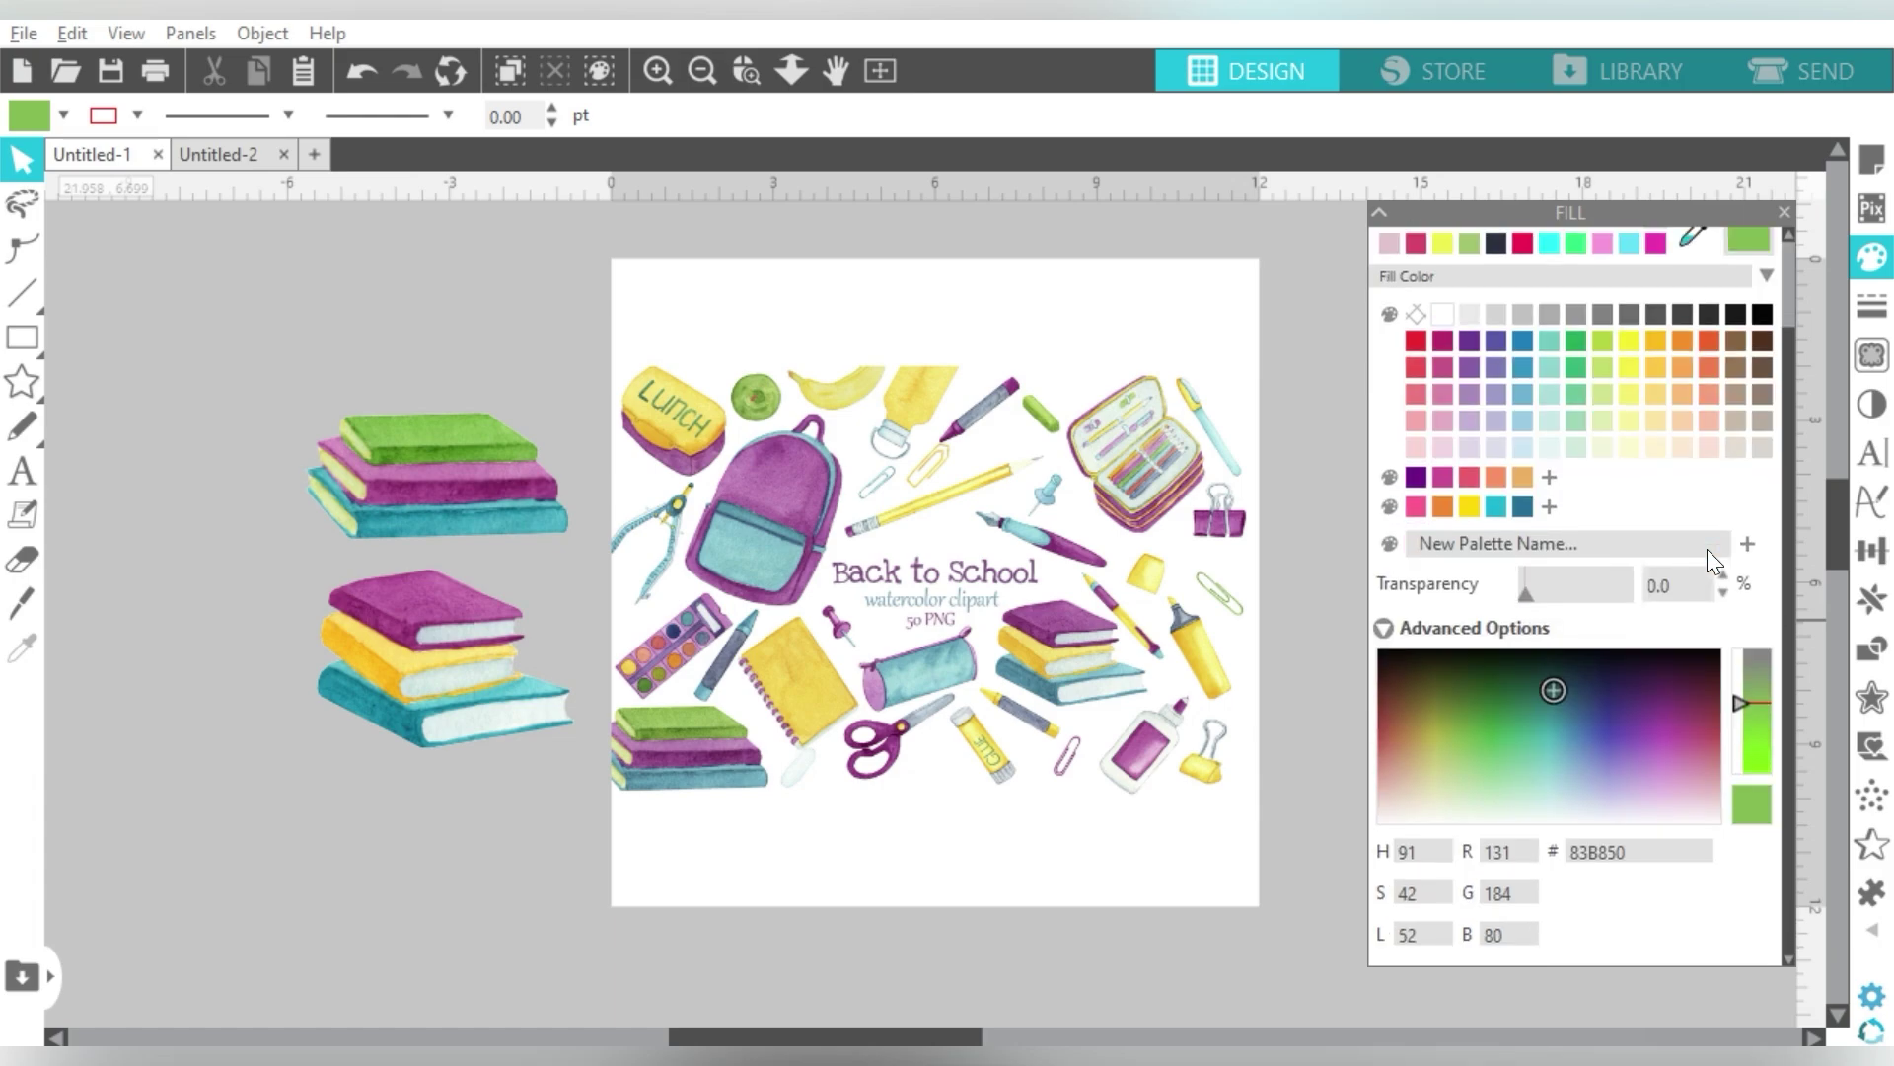
scroll(1707, 549, "up", 2)
left_click(1695, 332)
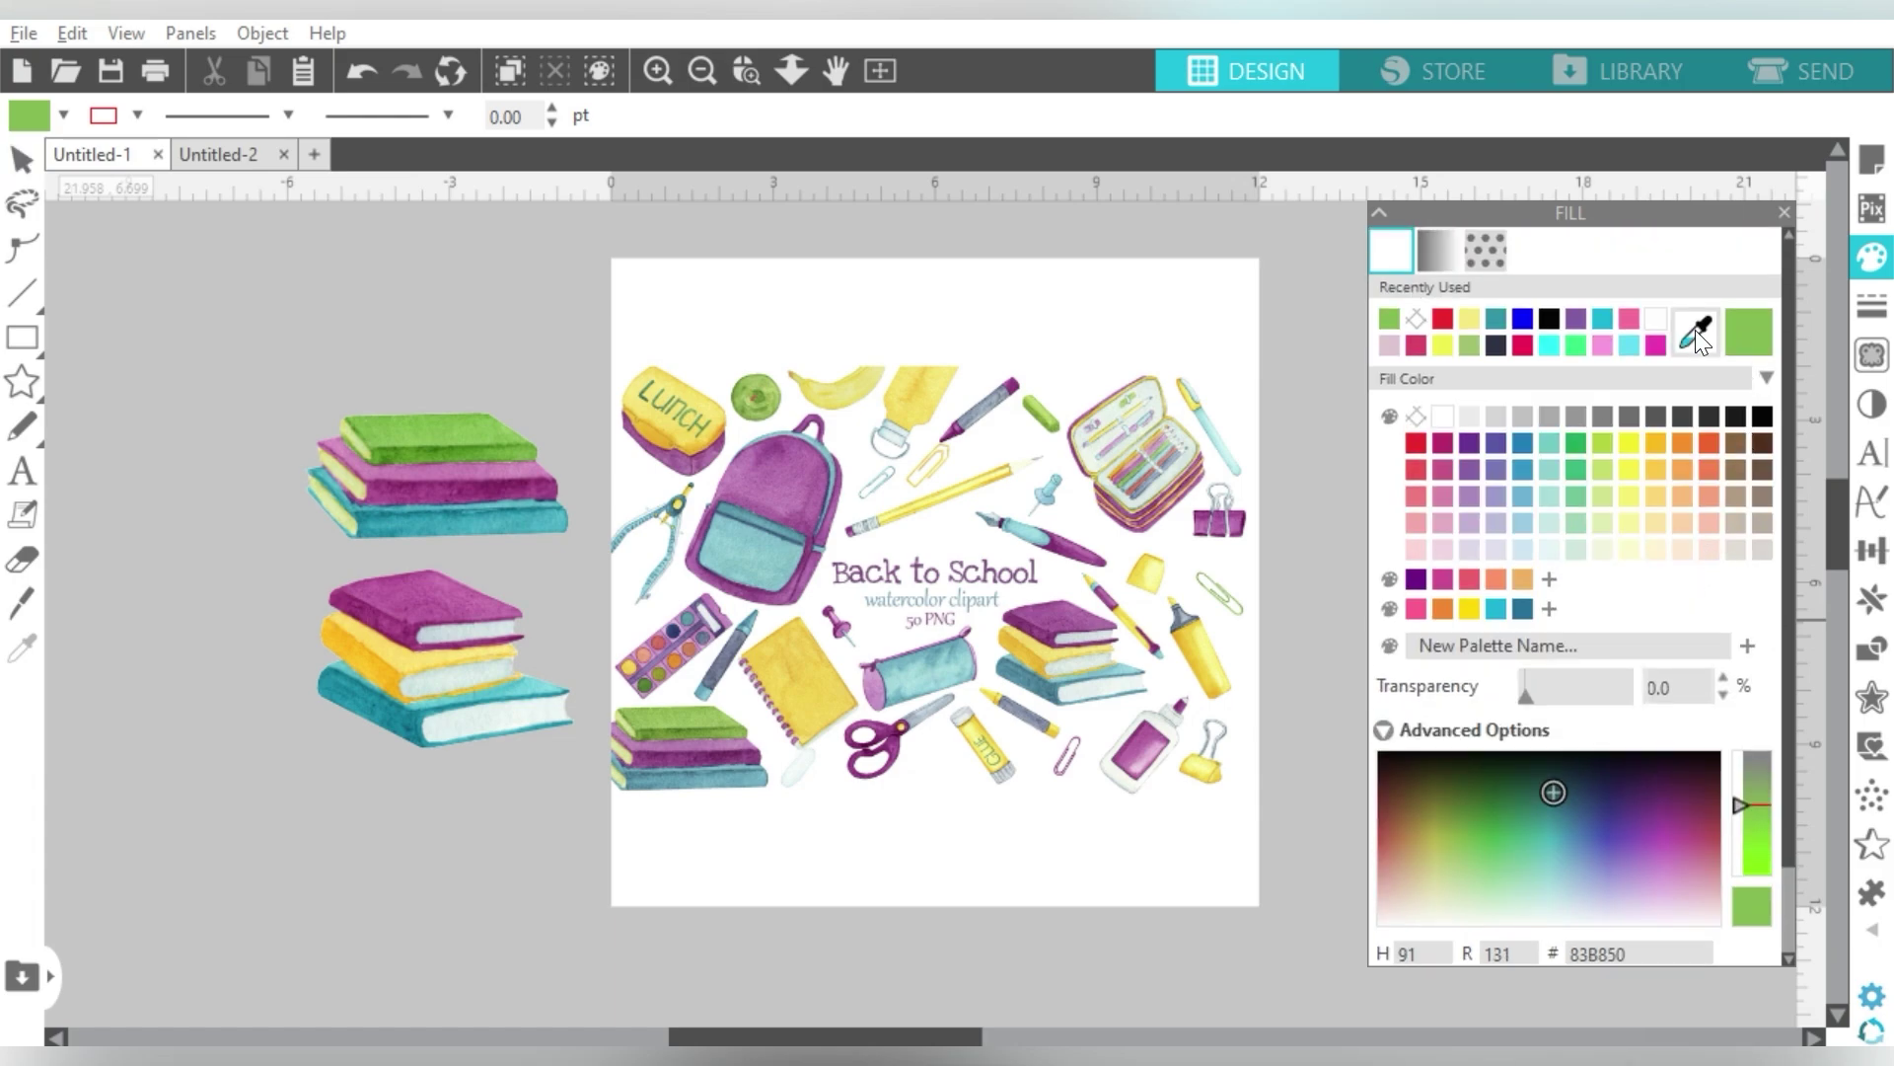
left_click(772, 447)
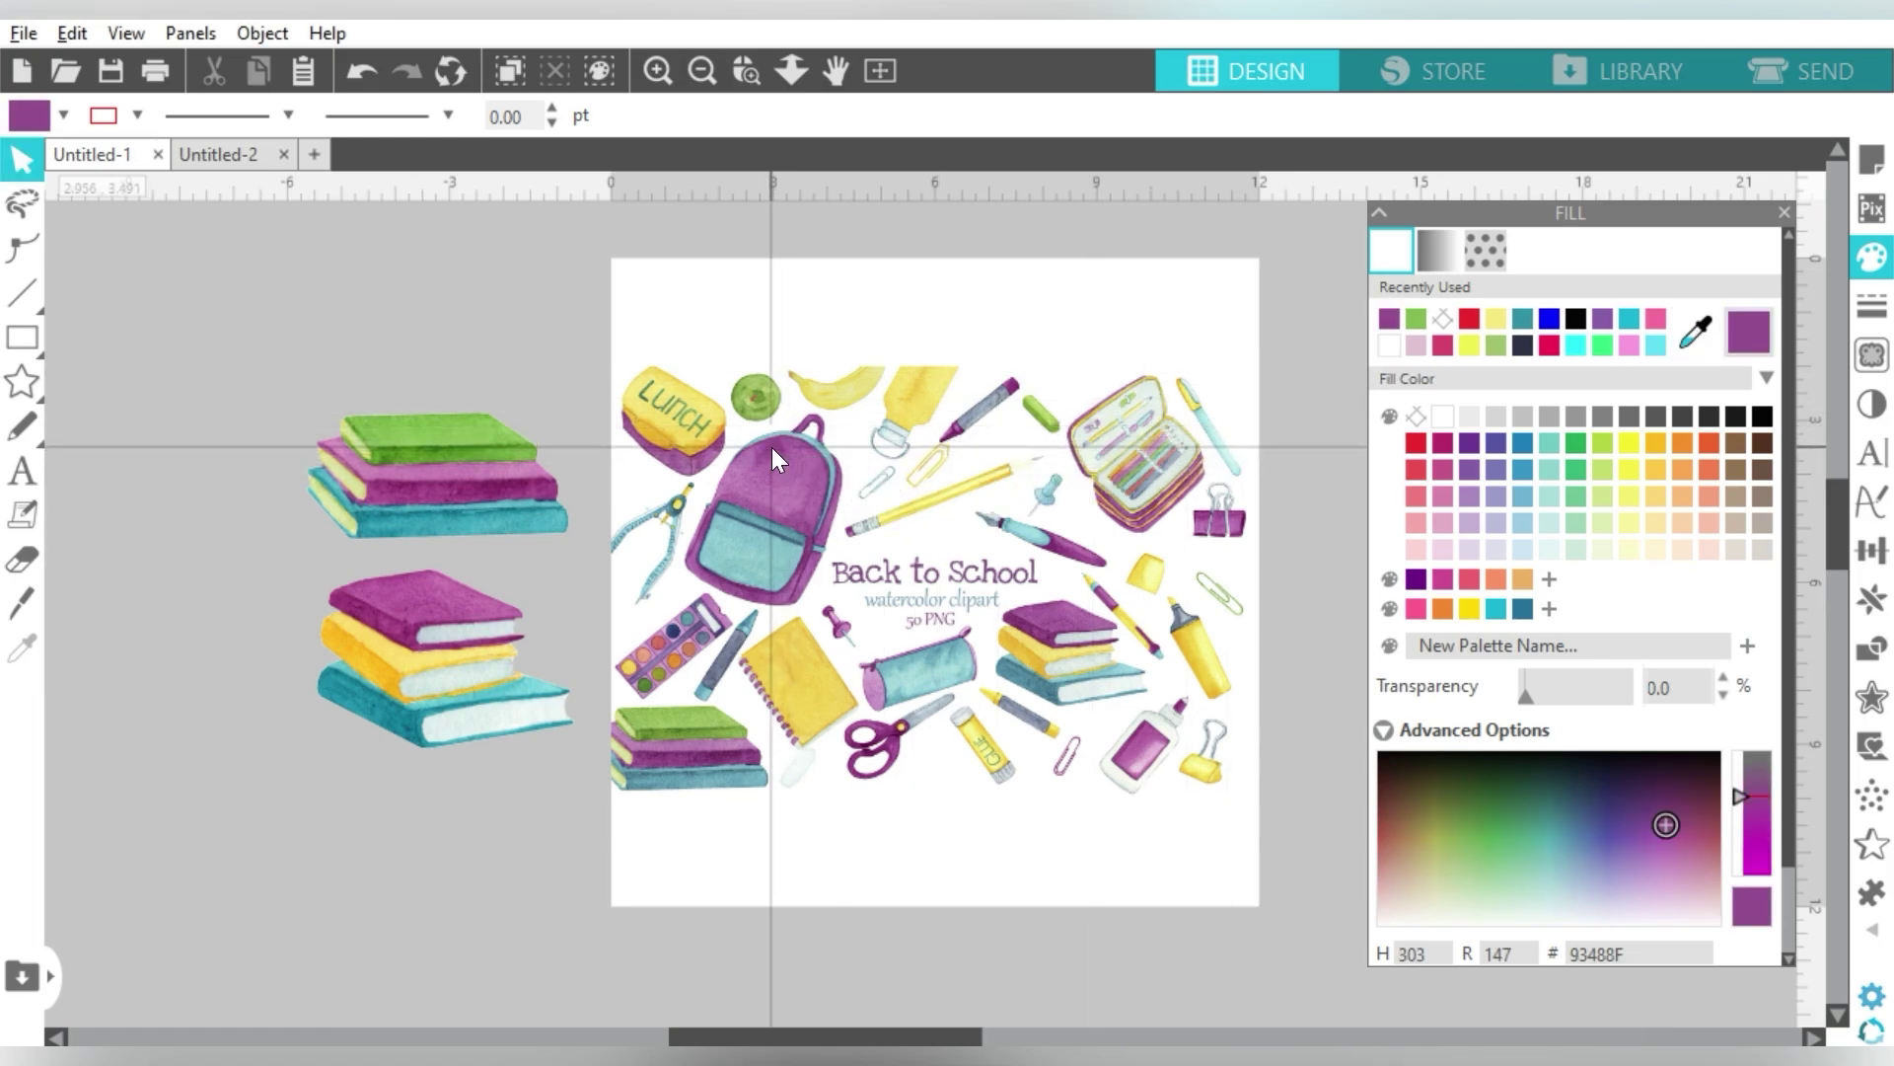
scroll(1743, 452, "down", 2)
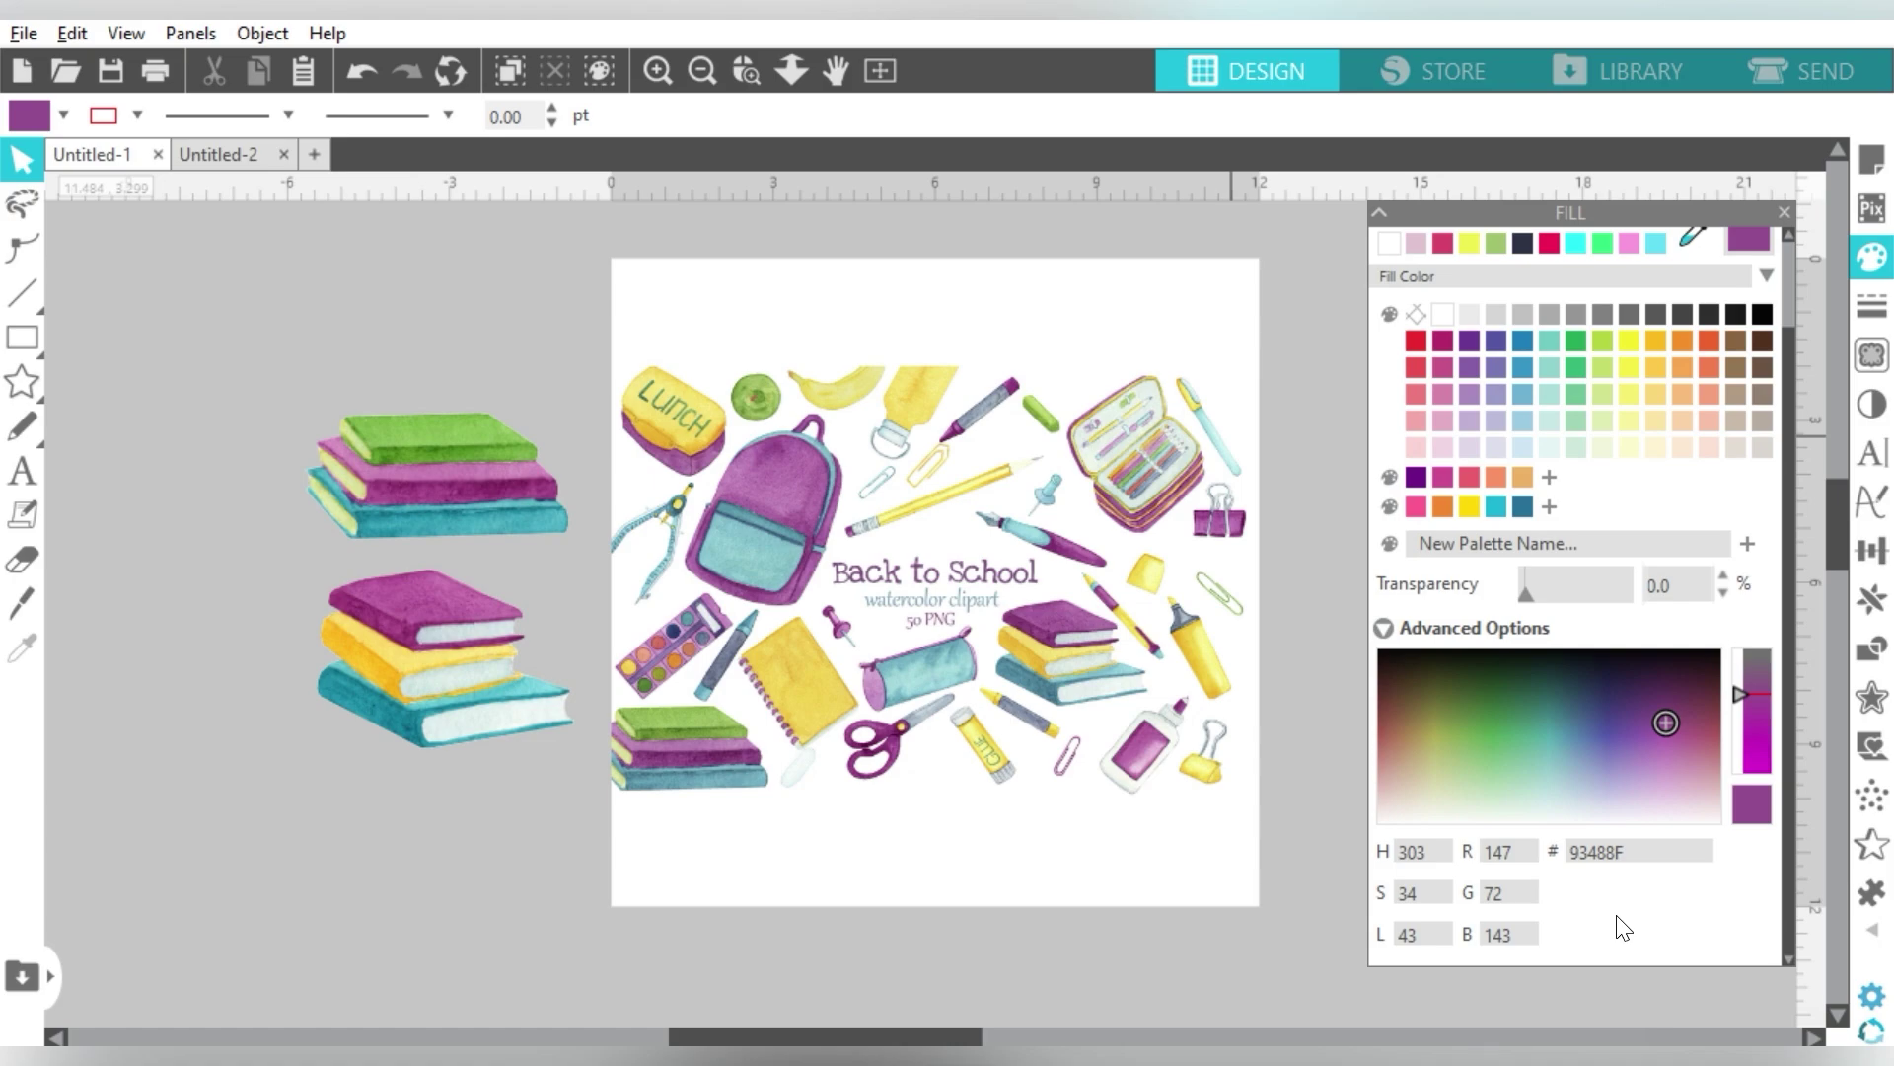
left_click_drag(1641, 851, 1521, 852)
key("ctrl+c")
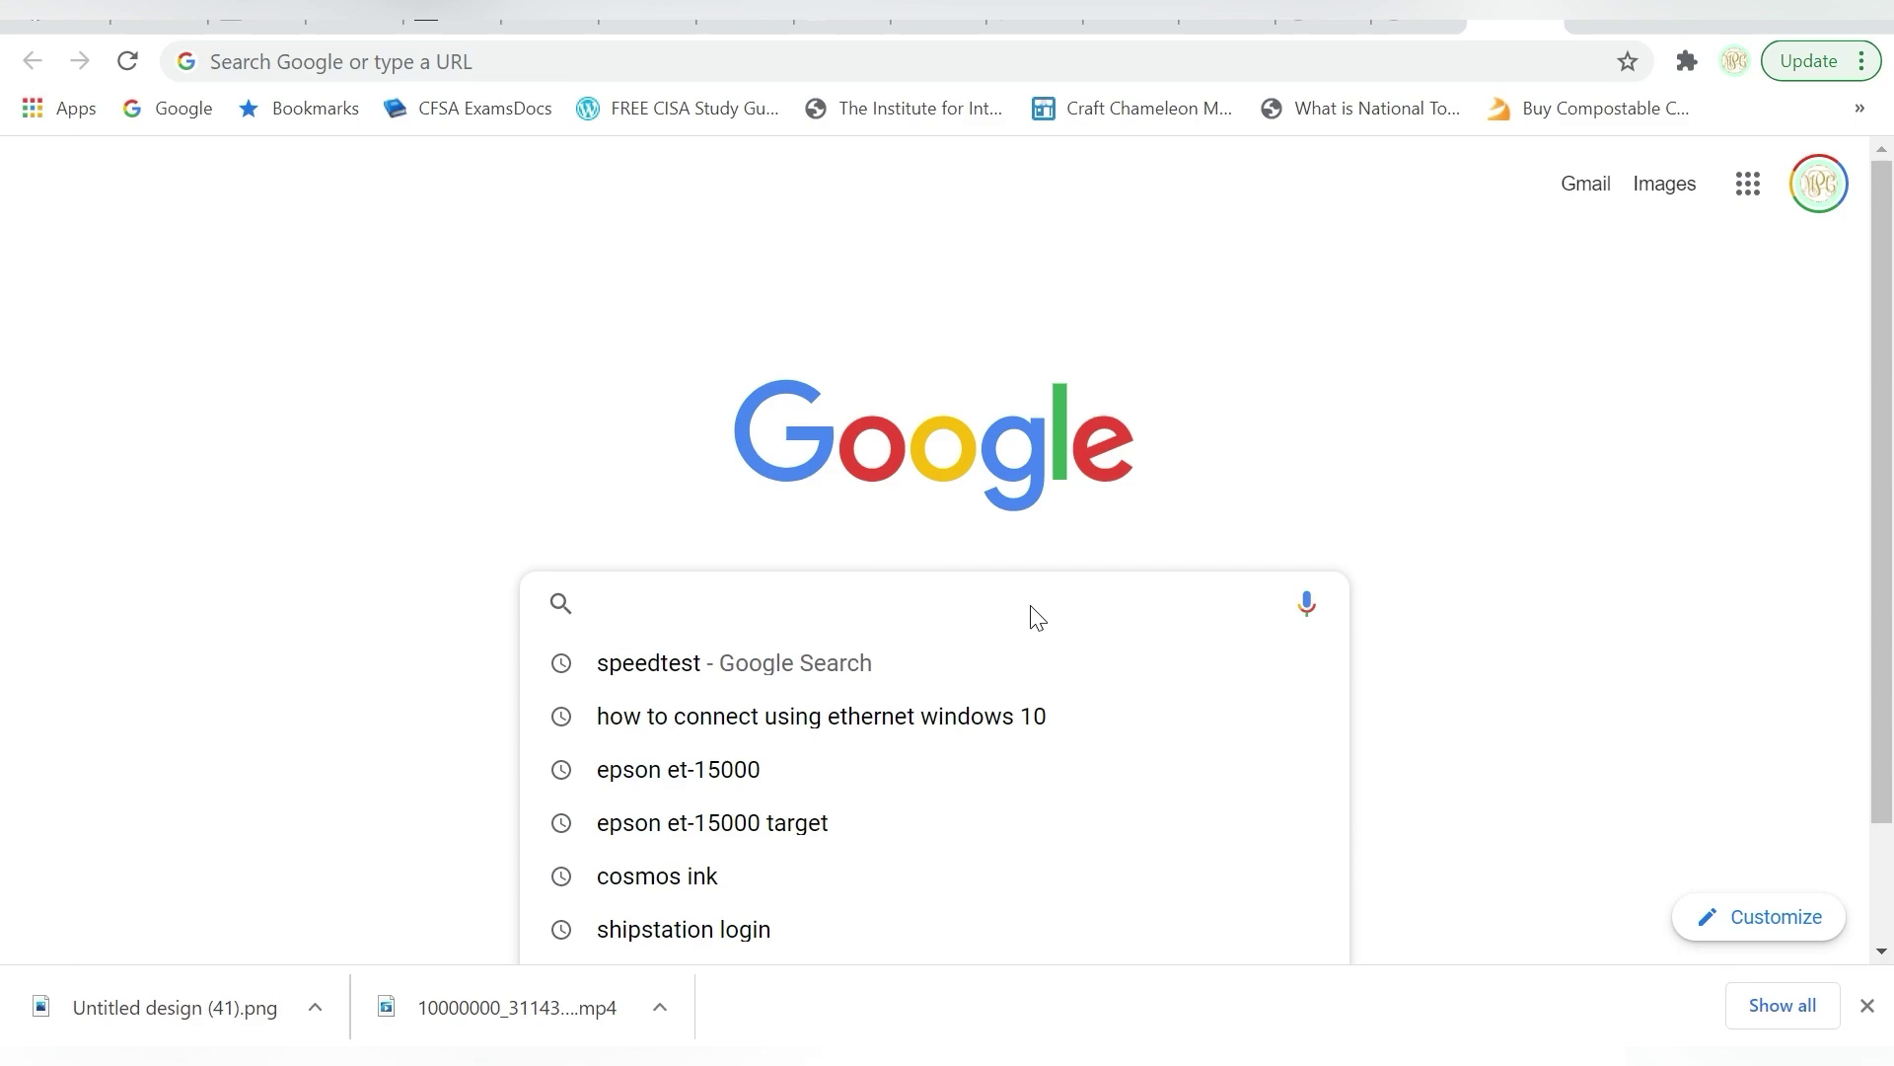
Step: Search Google for 'hex code 93488F' and glance at the image results
type("hex code")
key("ctrl+v")
key("Return")
left_click(427, 301)
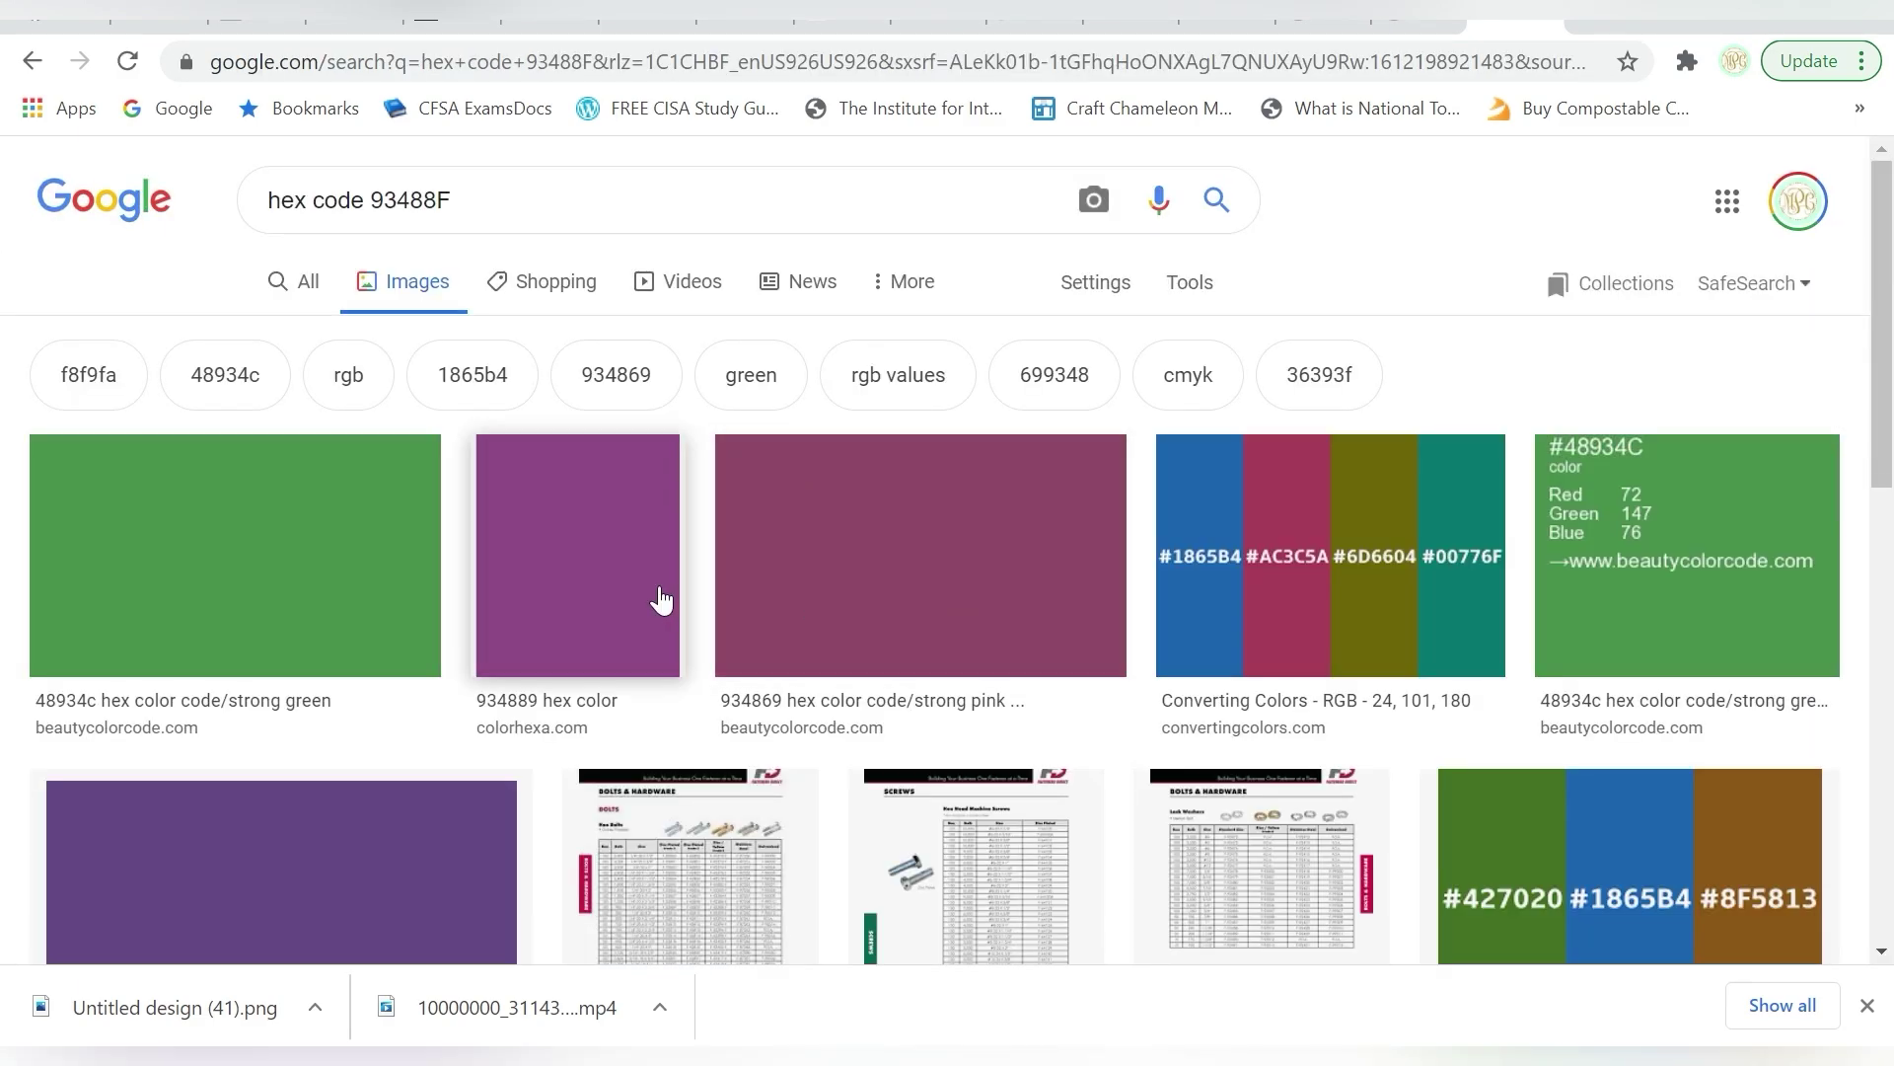
scroll(628, 599, "down", 6)
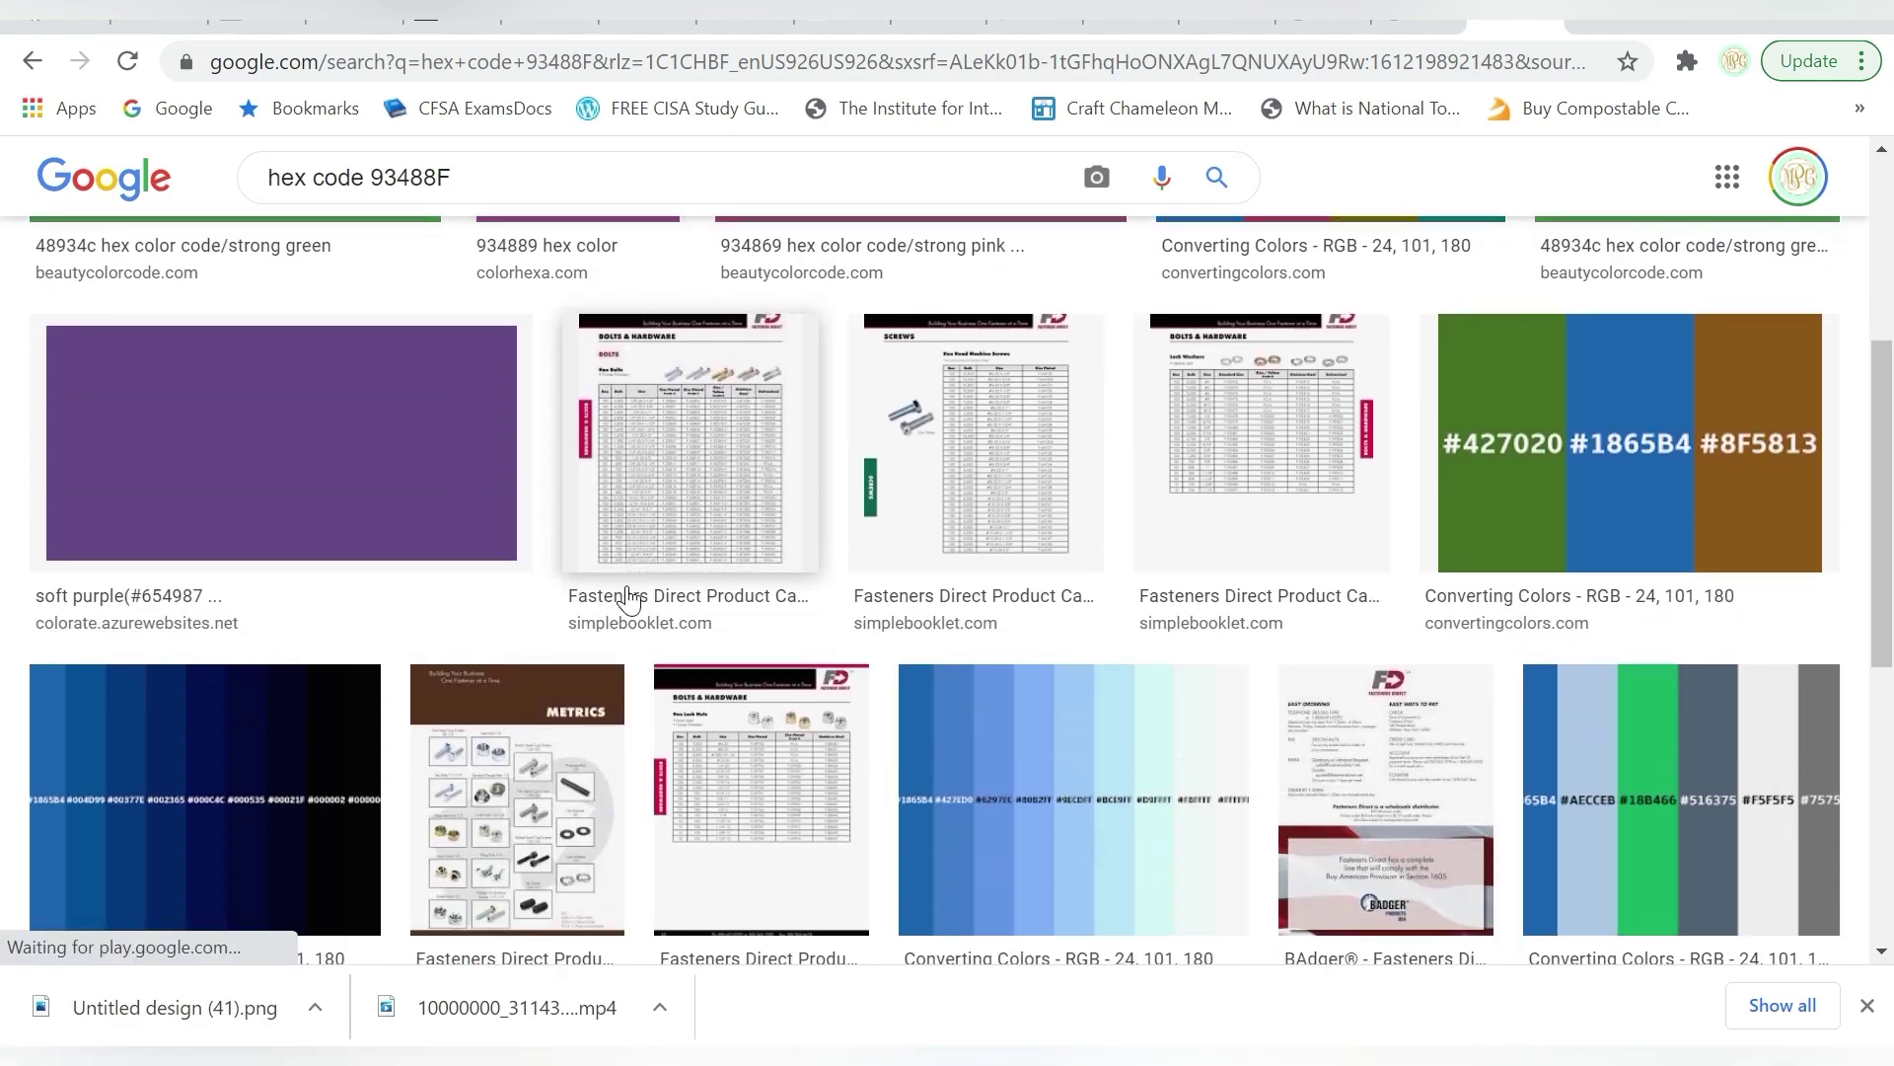
scroll(628, 599, "up", 6)
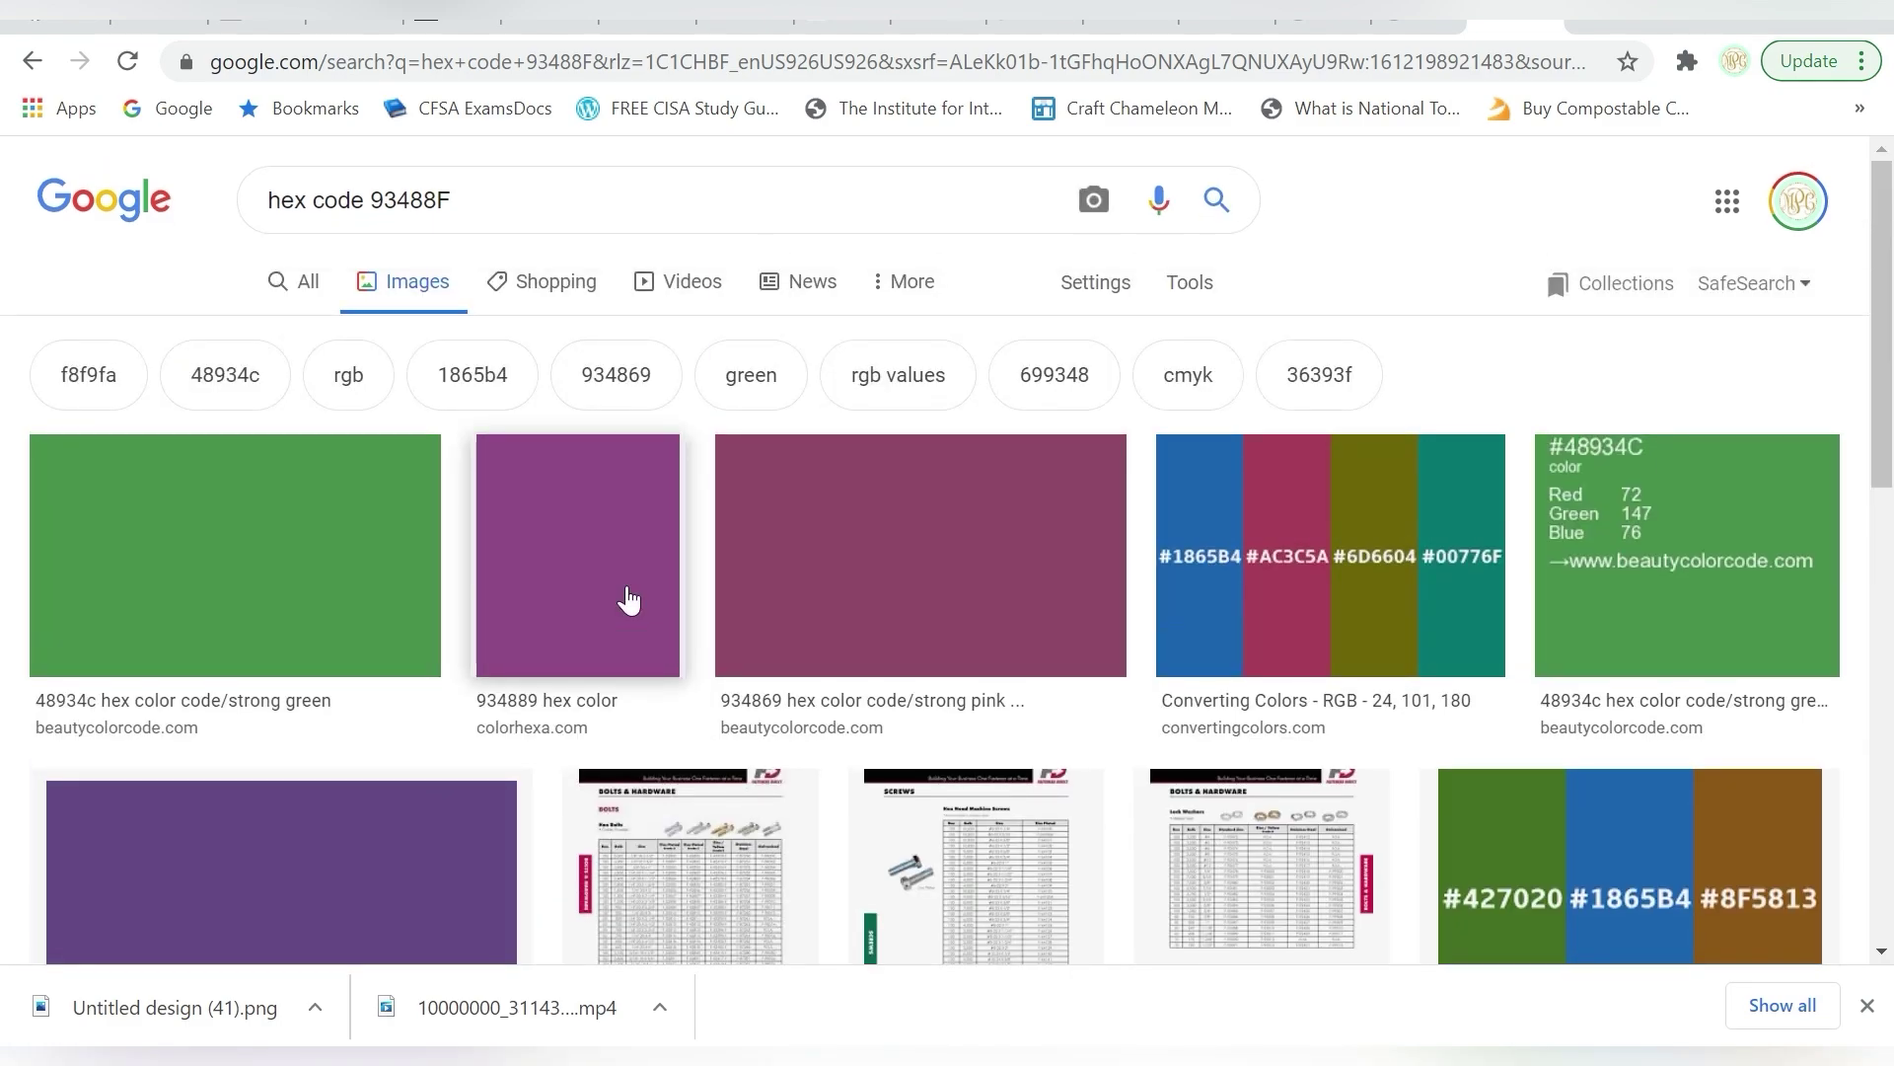
left_click(32, 60)
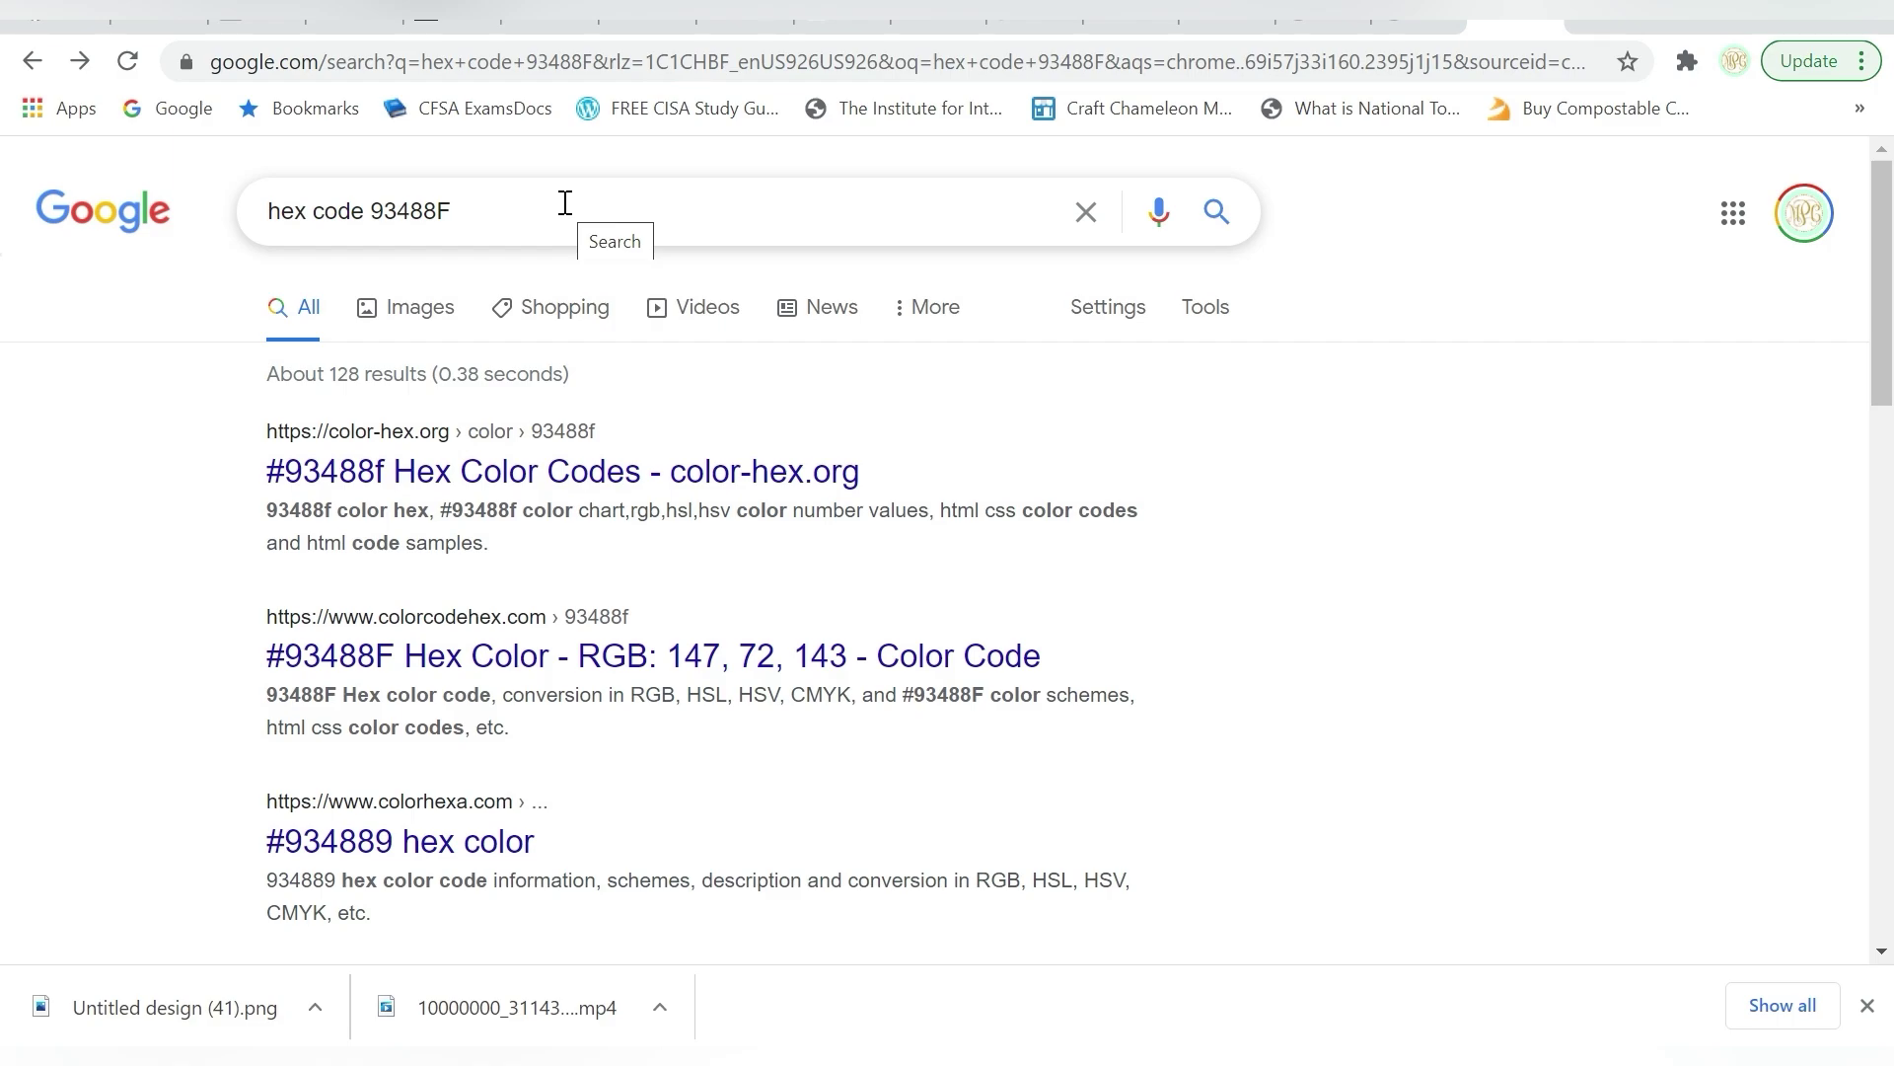
Step: Refine the query to 'hex code 93488F to rgb' and run it
double_click(564, 202)
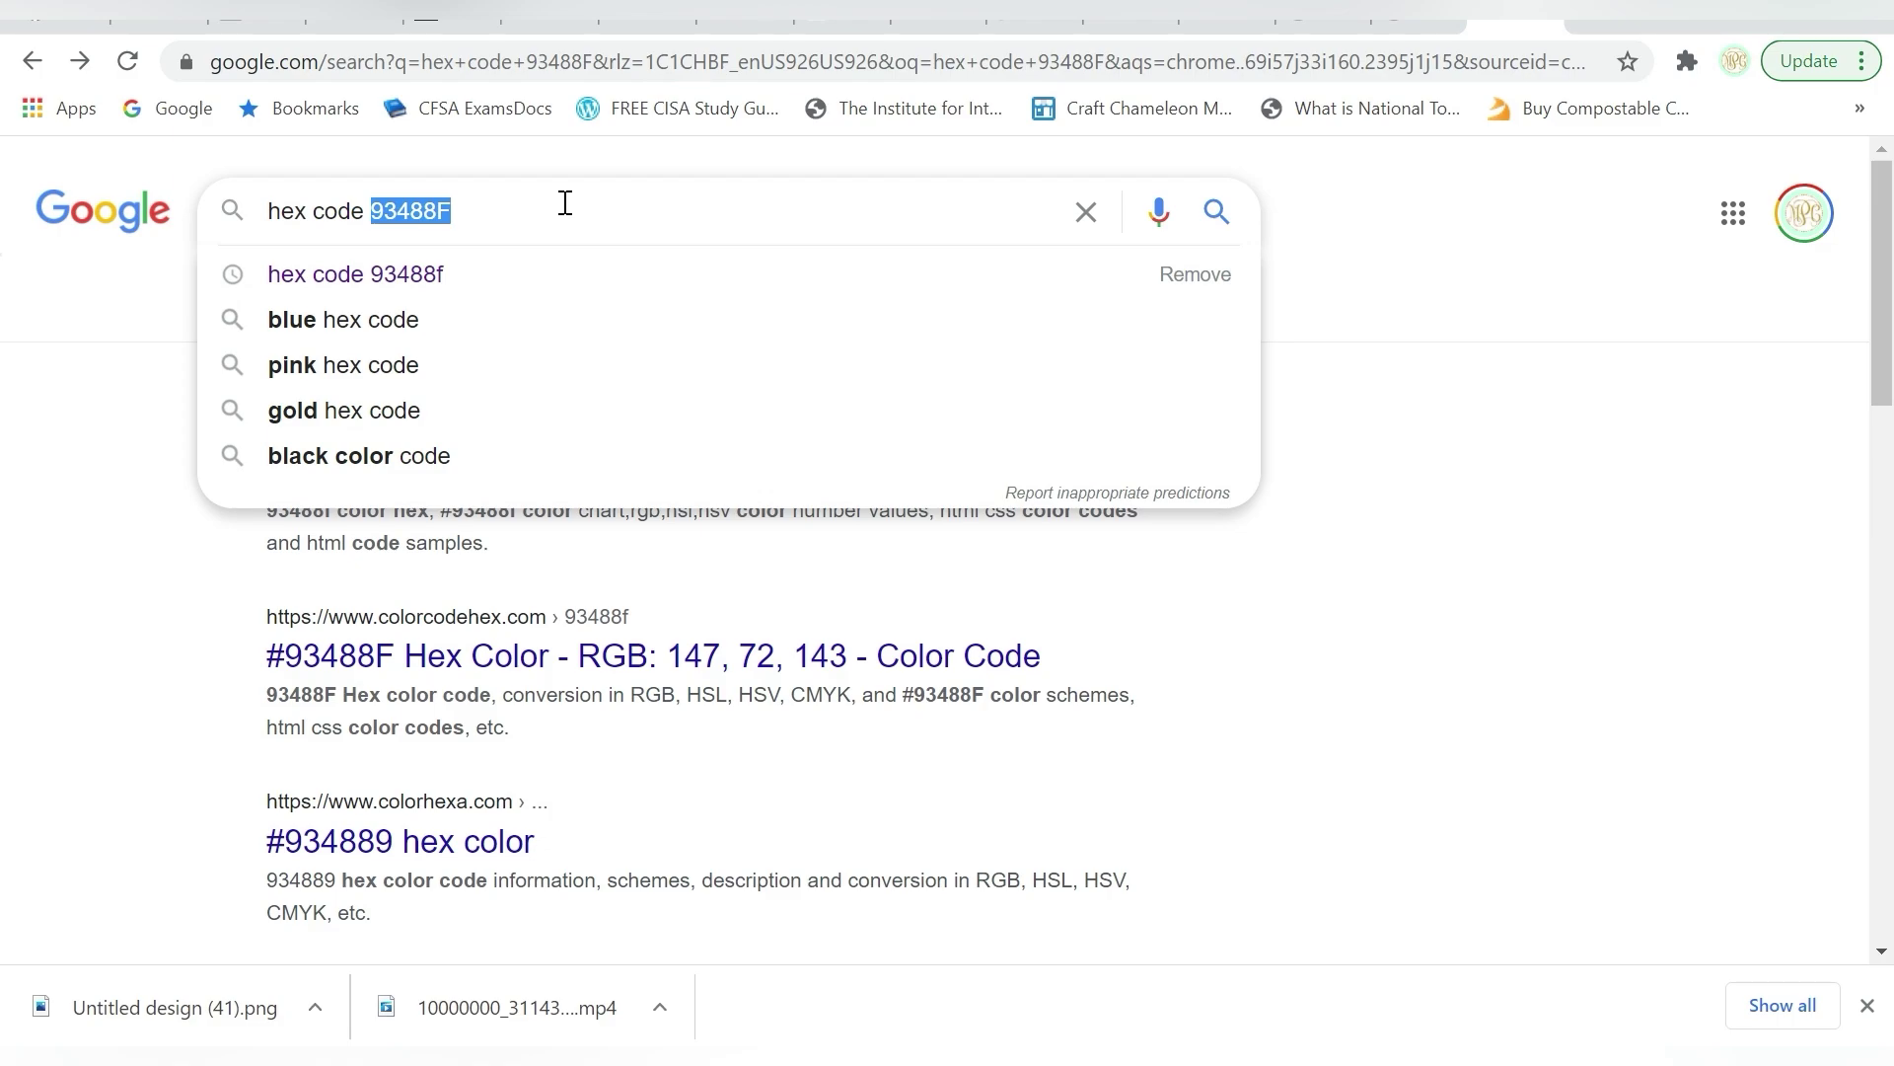
left_click(564, 202)
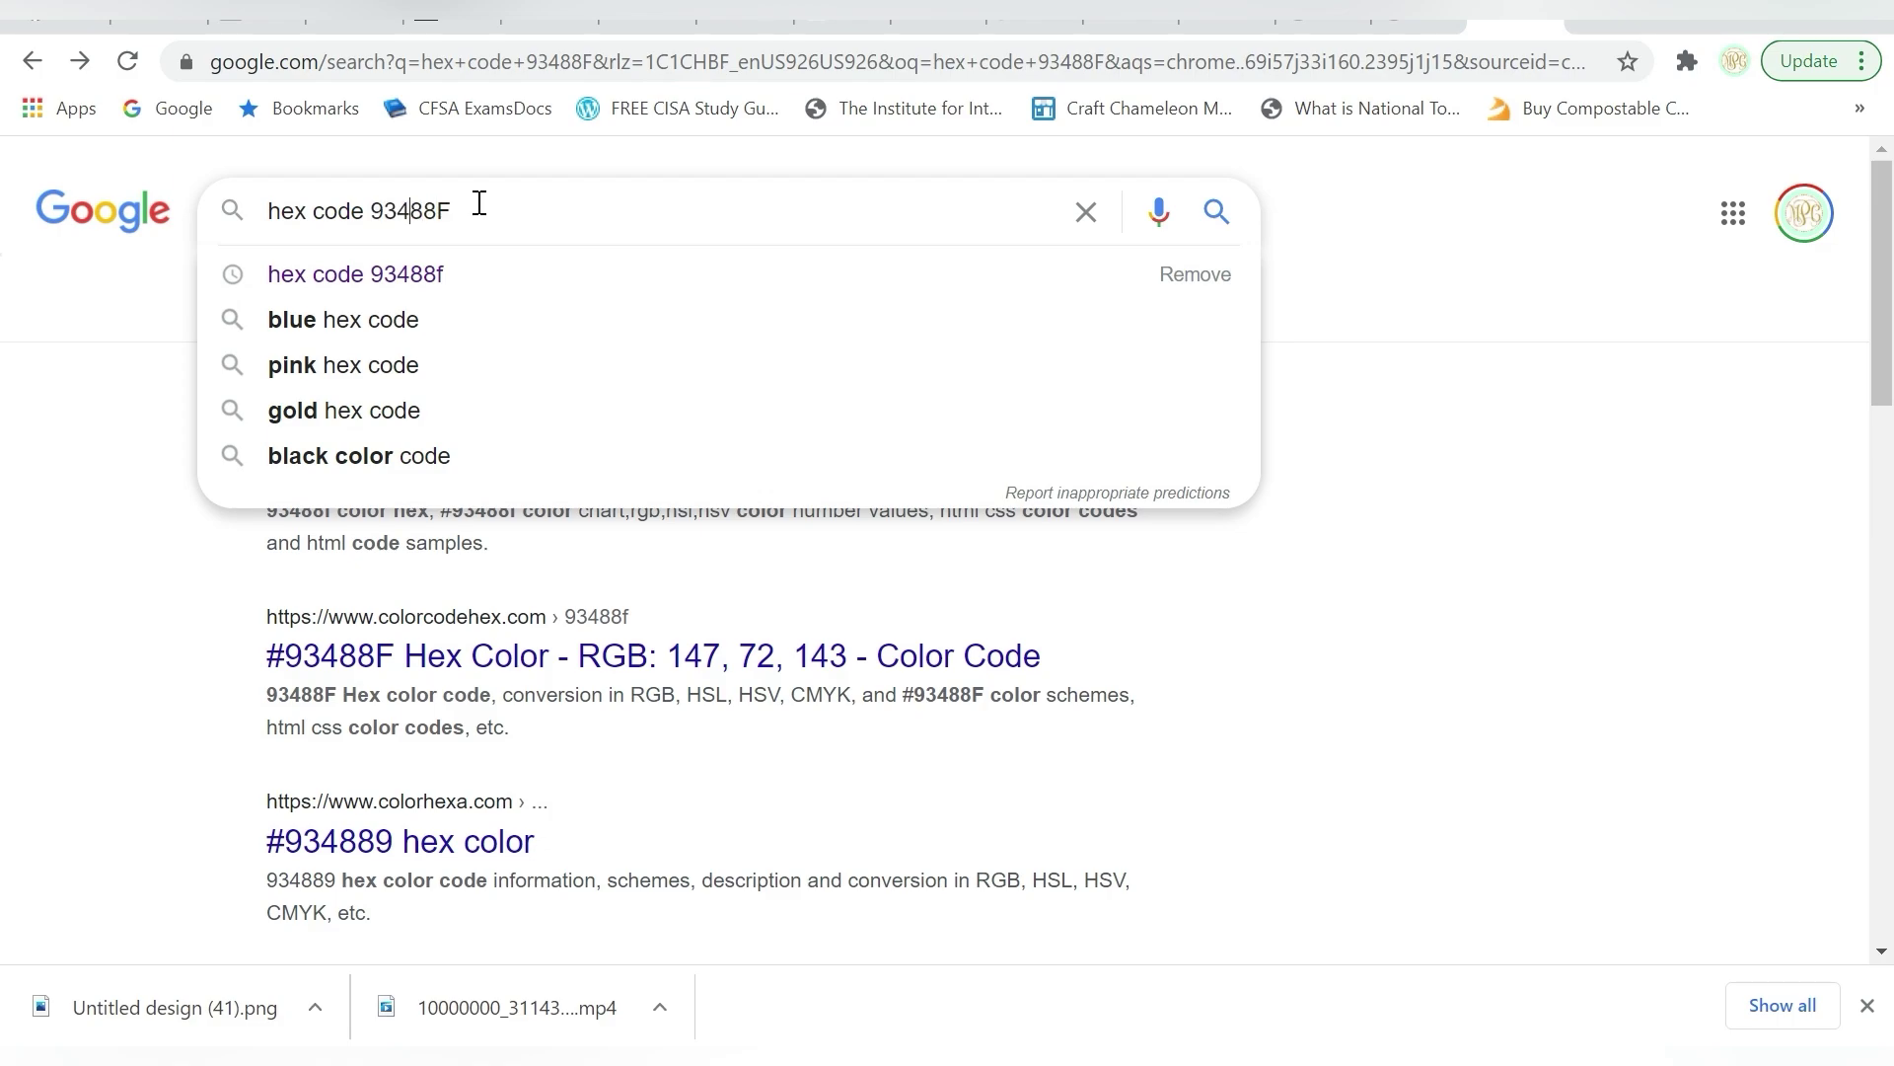
left_click(375, 202)
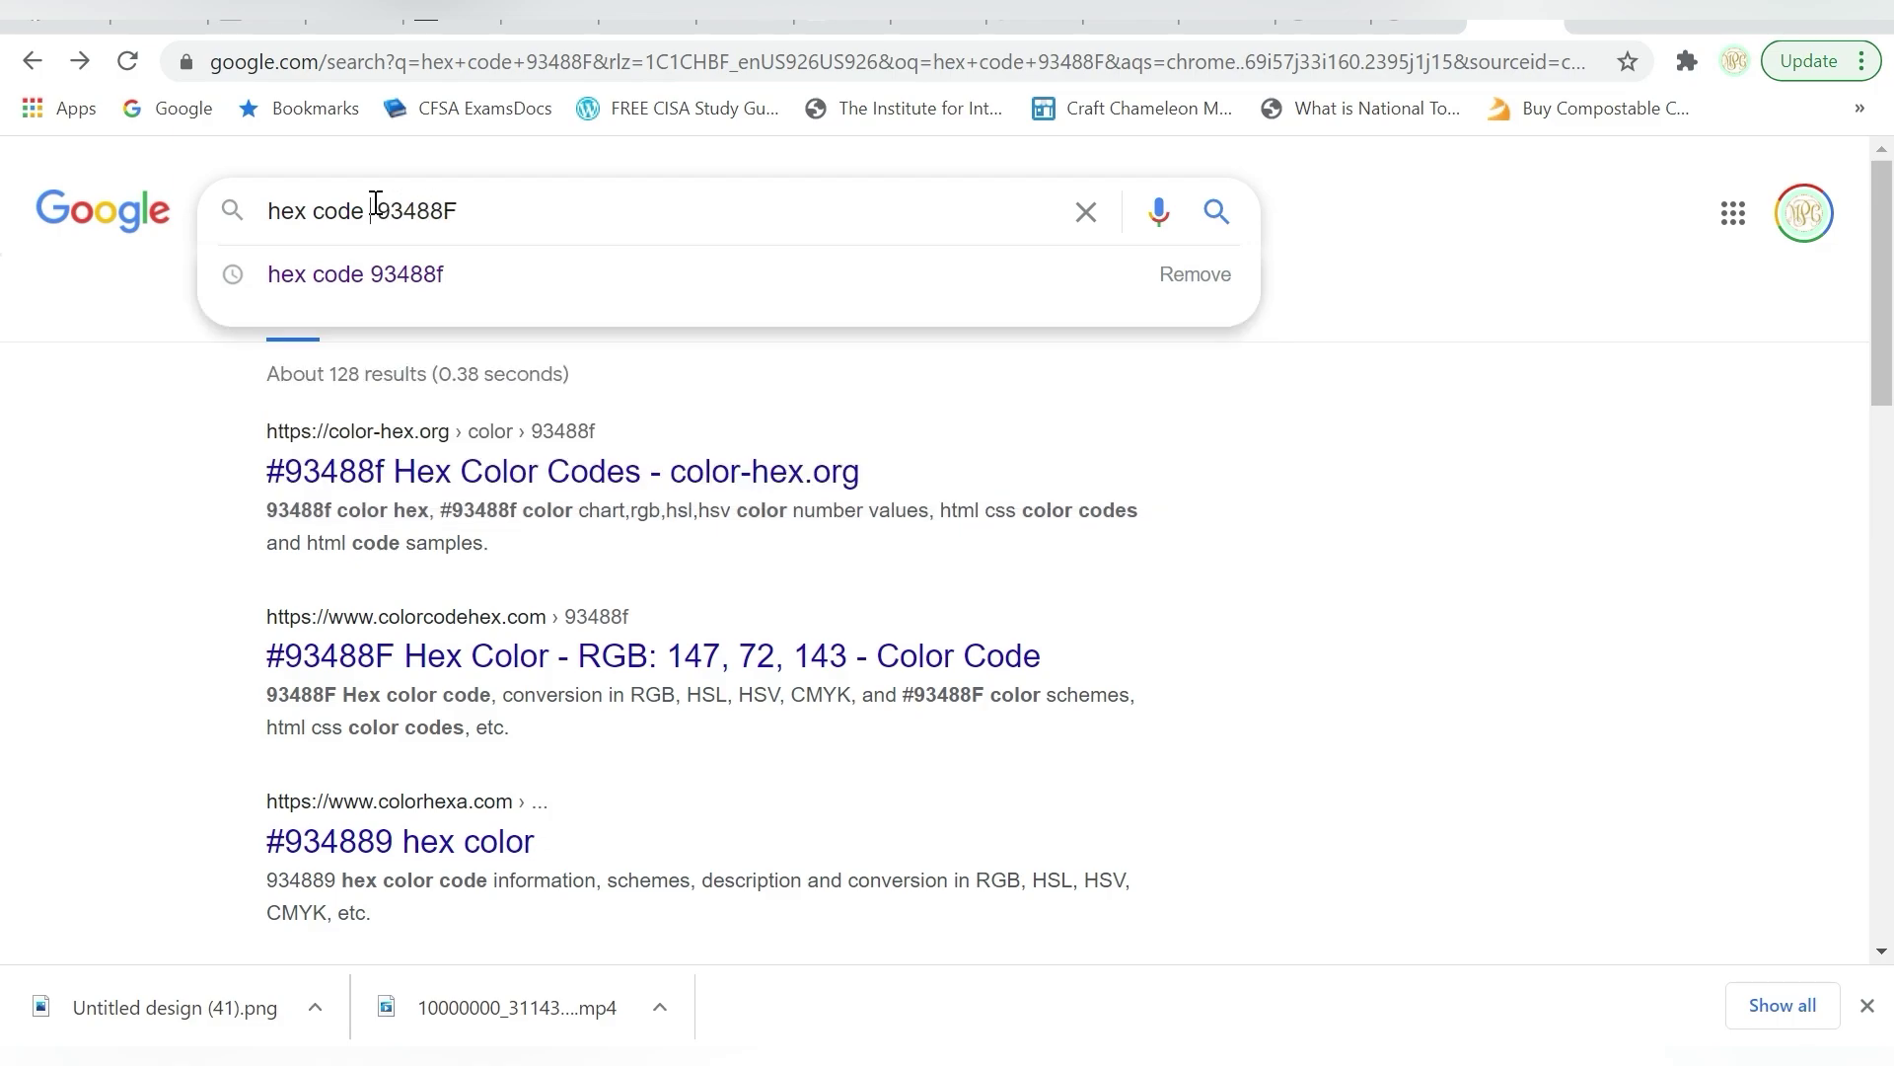
key("BackSpace")
type("to rgb")
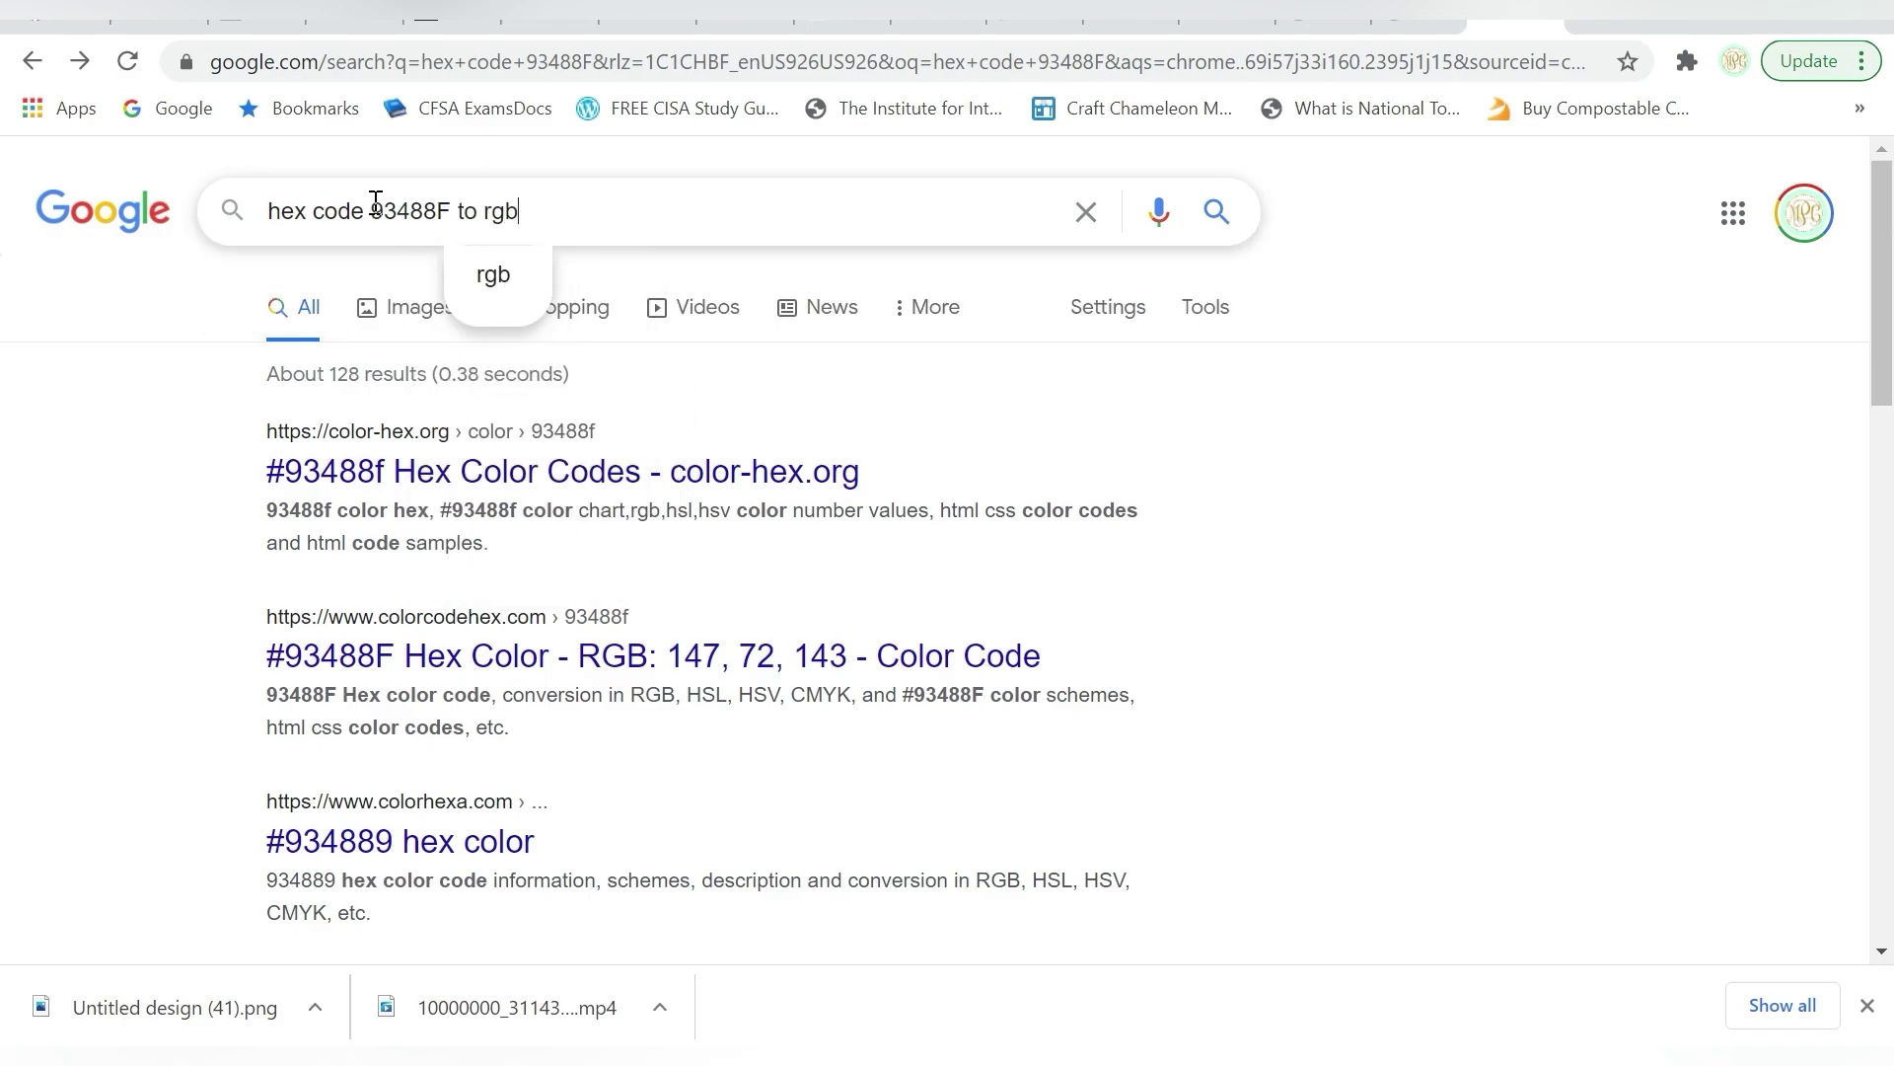
key("Return")
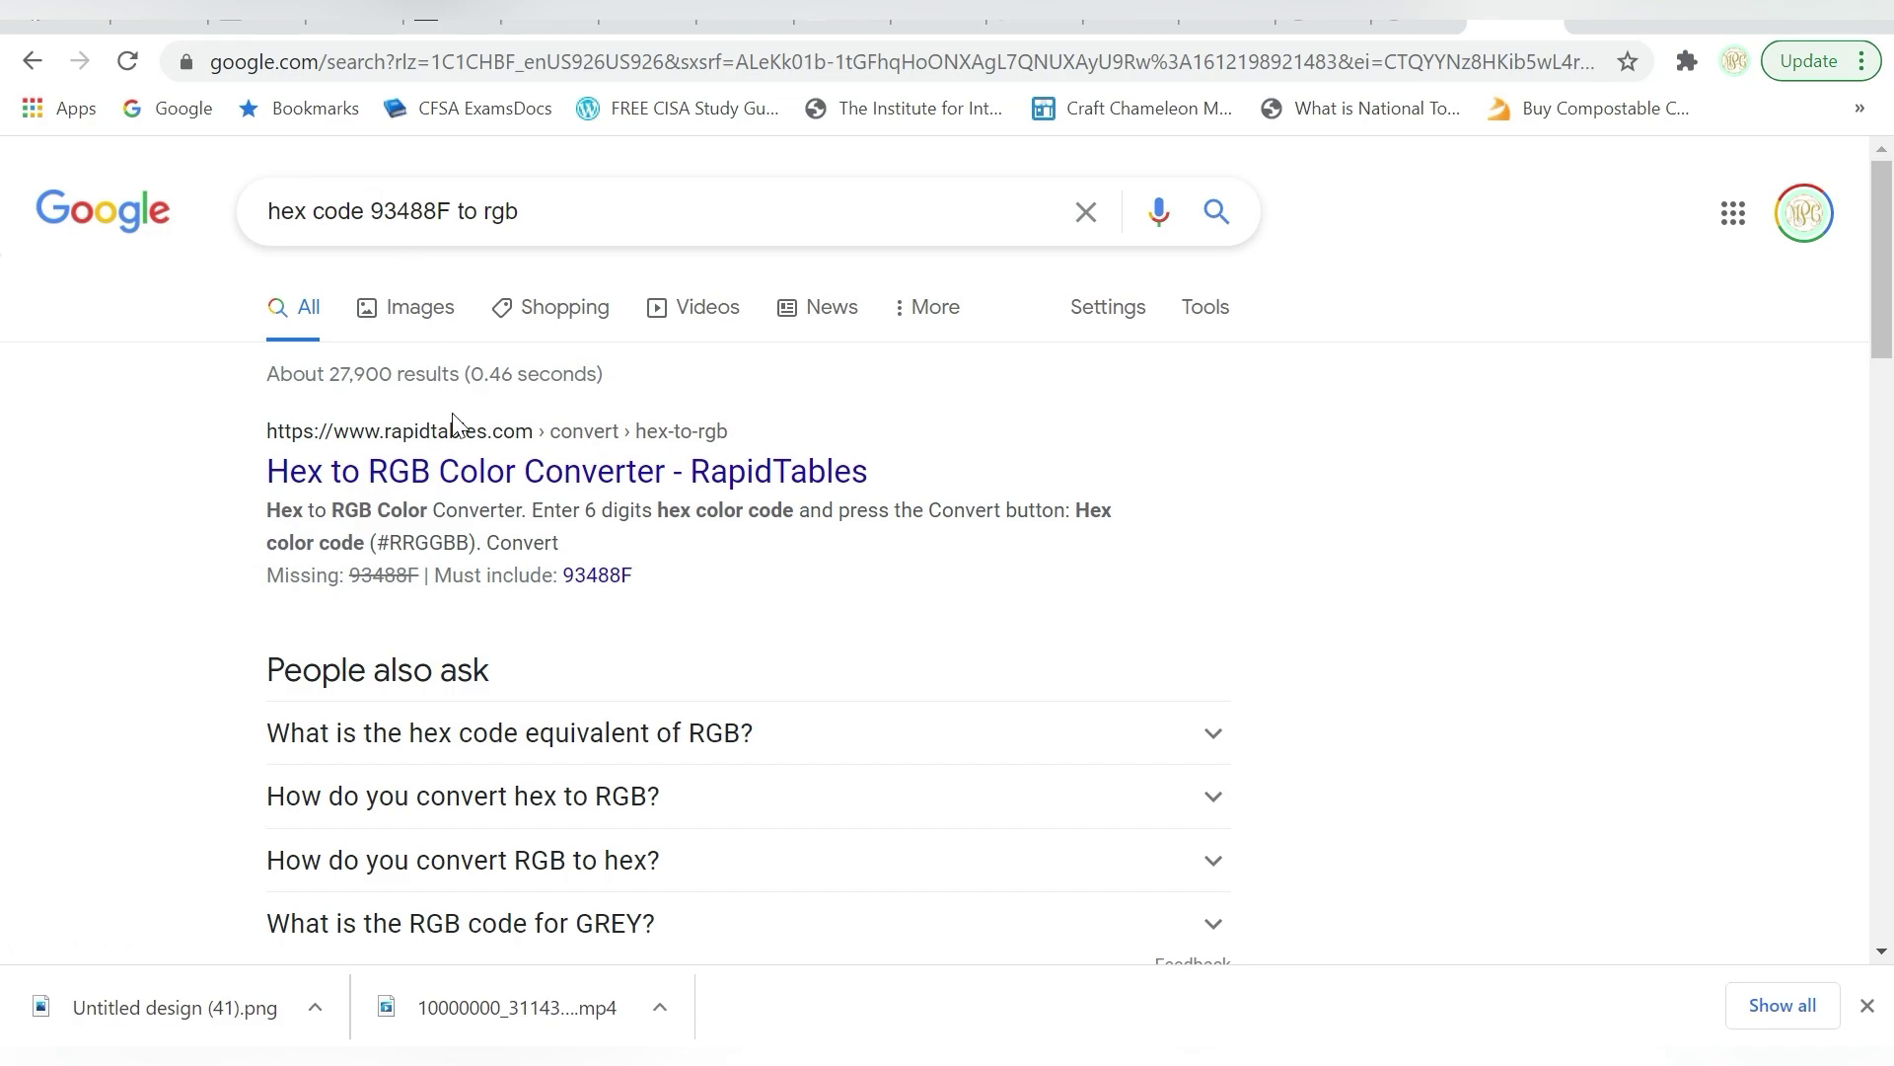
Step: Convert 93488F on RapidTables' Hex to RGB page, reading R 147, G 72, B 143
left_click(470, 478)
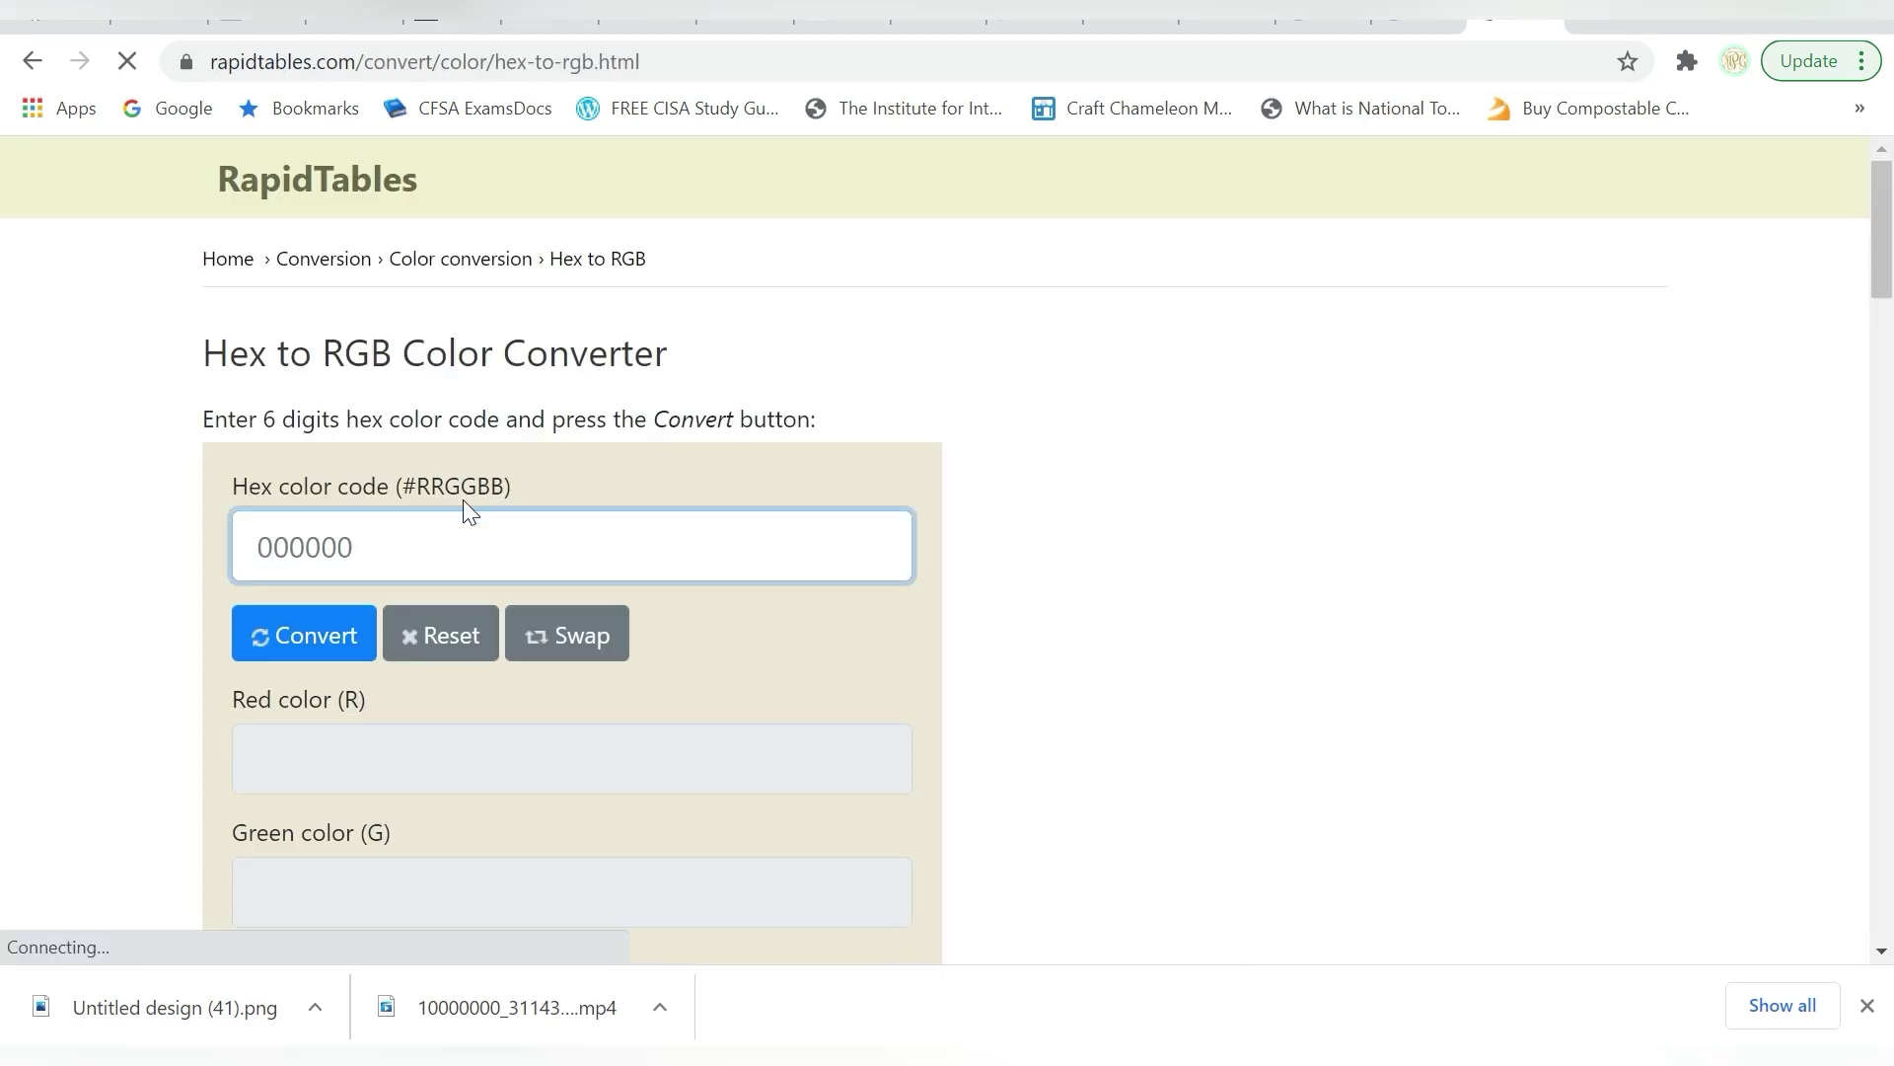
type("93488F")
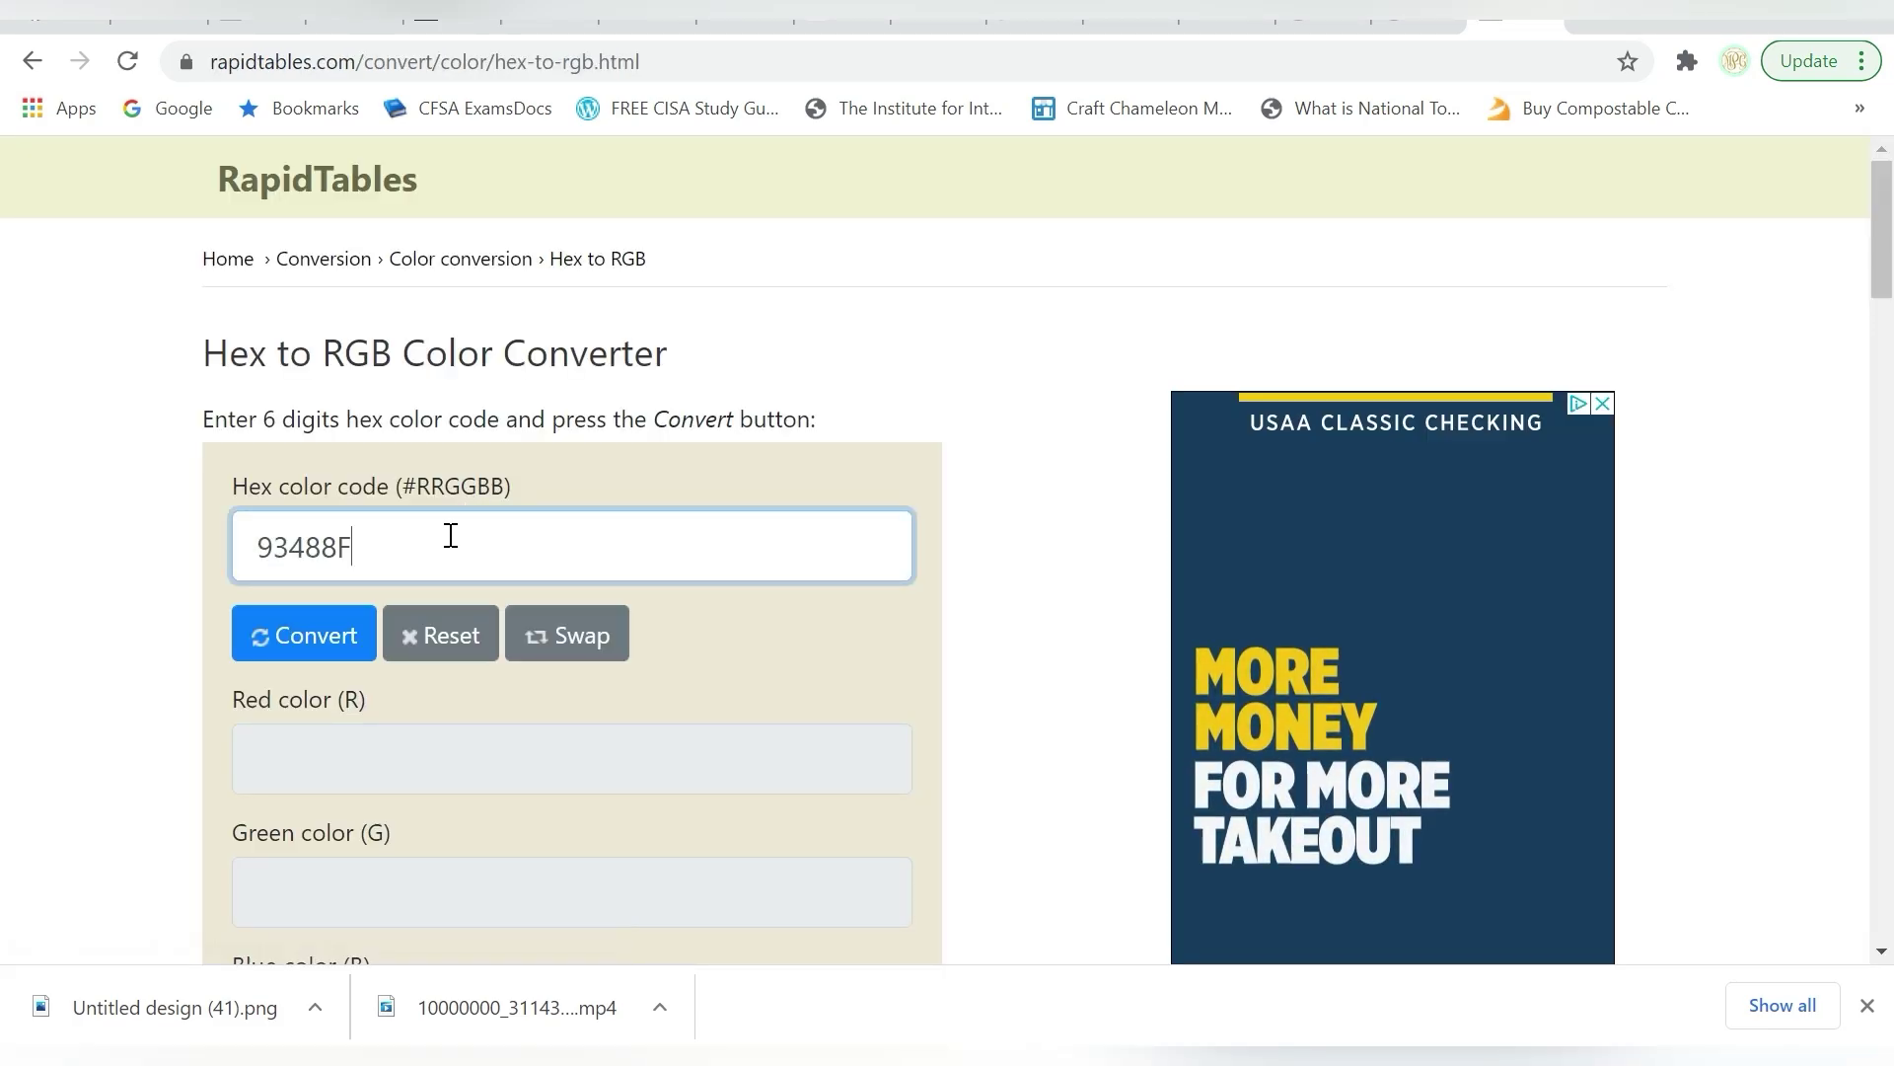
left_click(309, 649)
scroll(1036, 501, "down", 5)
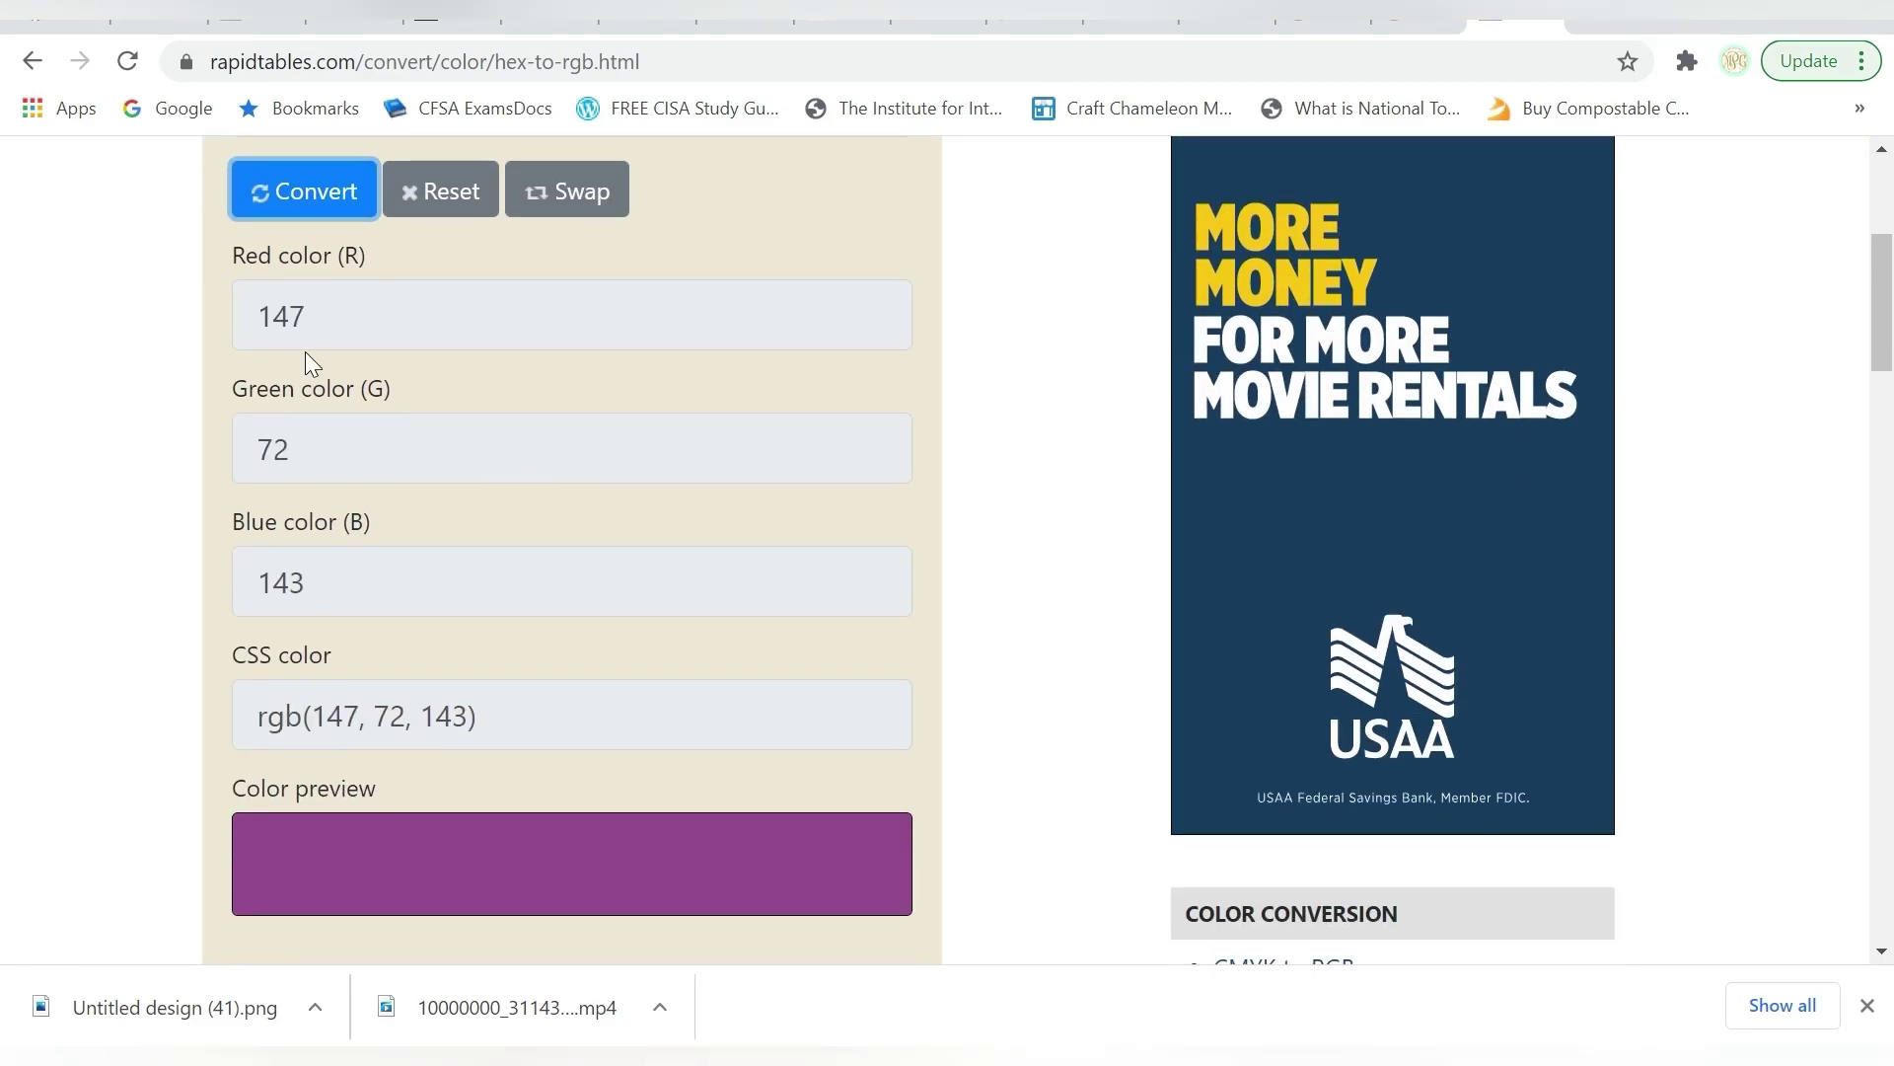
scroll(365, 631, "down", 3)
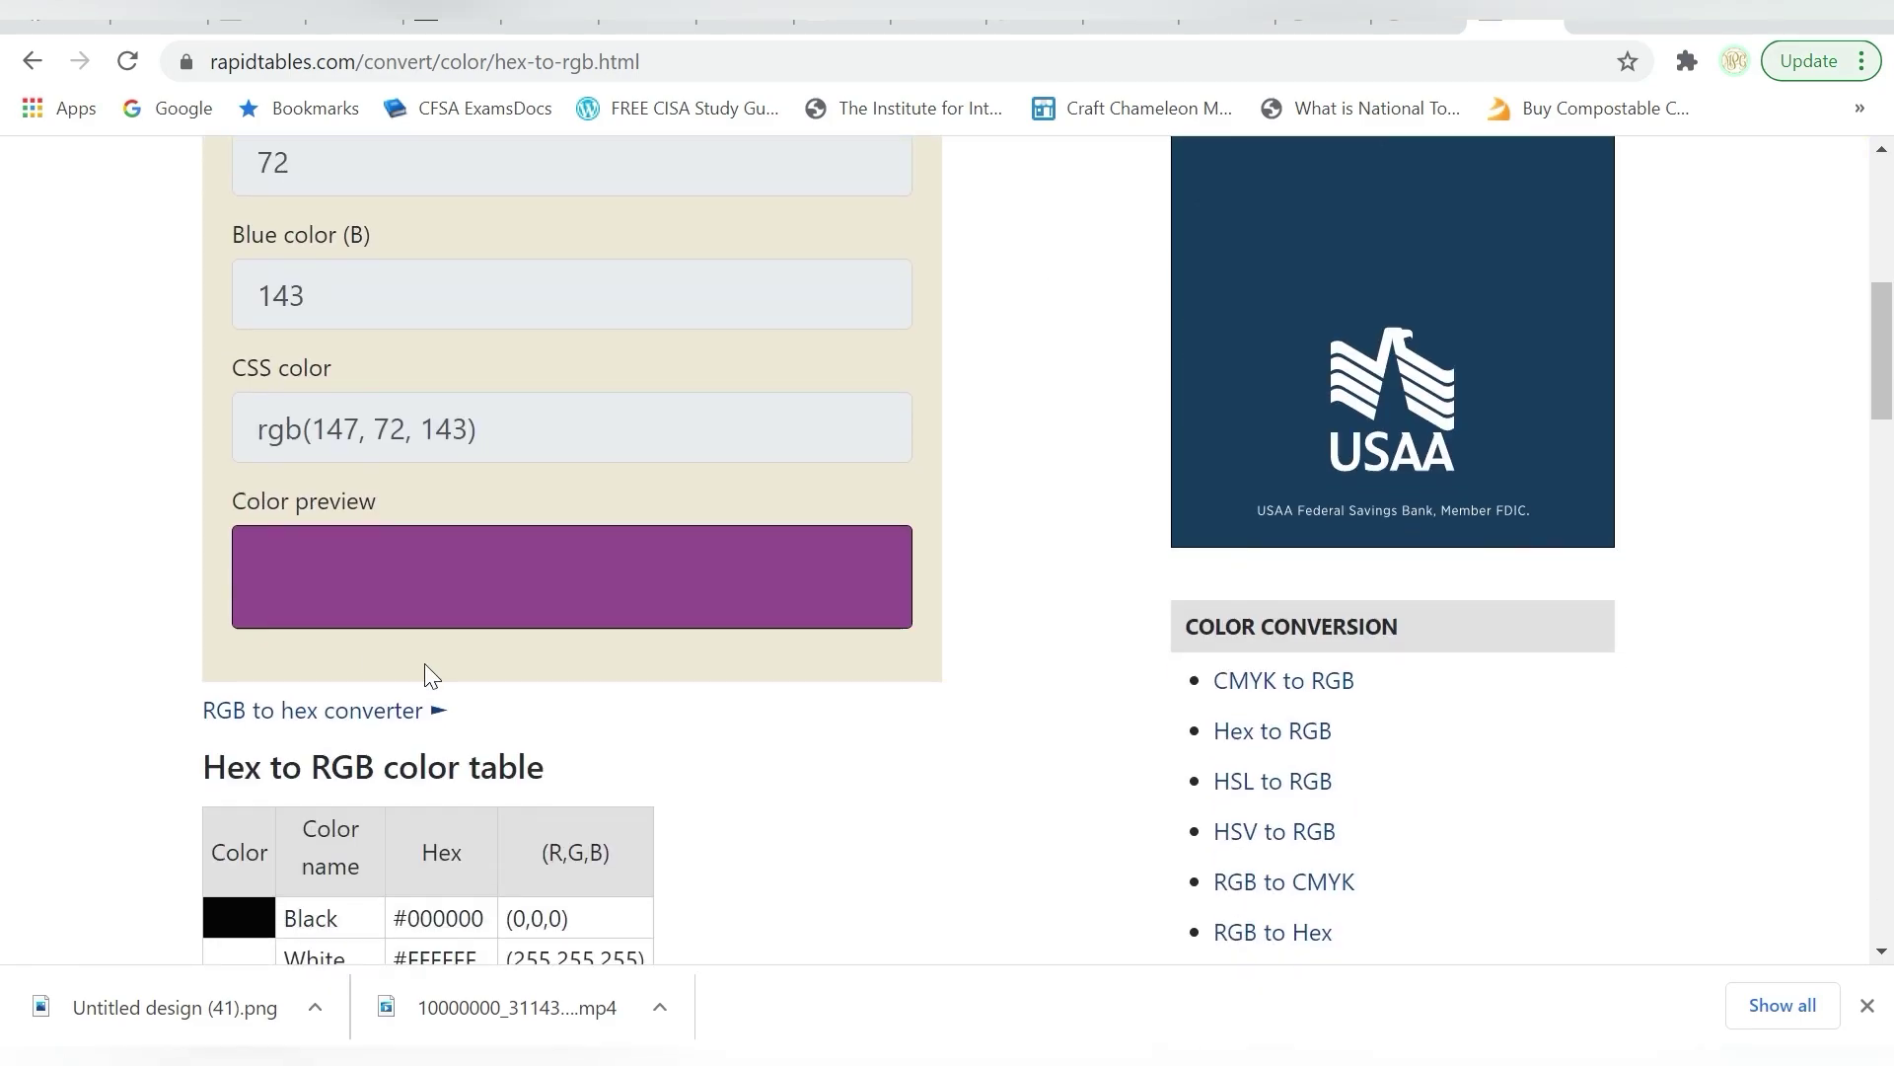
scroll(463, 576, "up", 8)
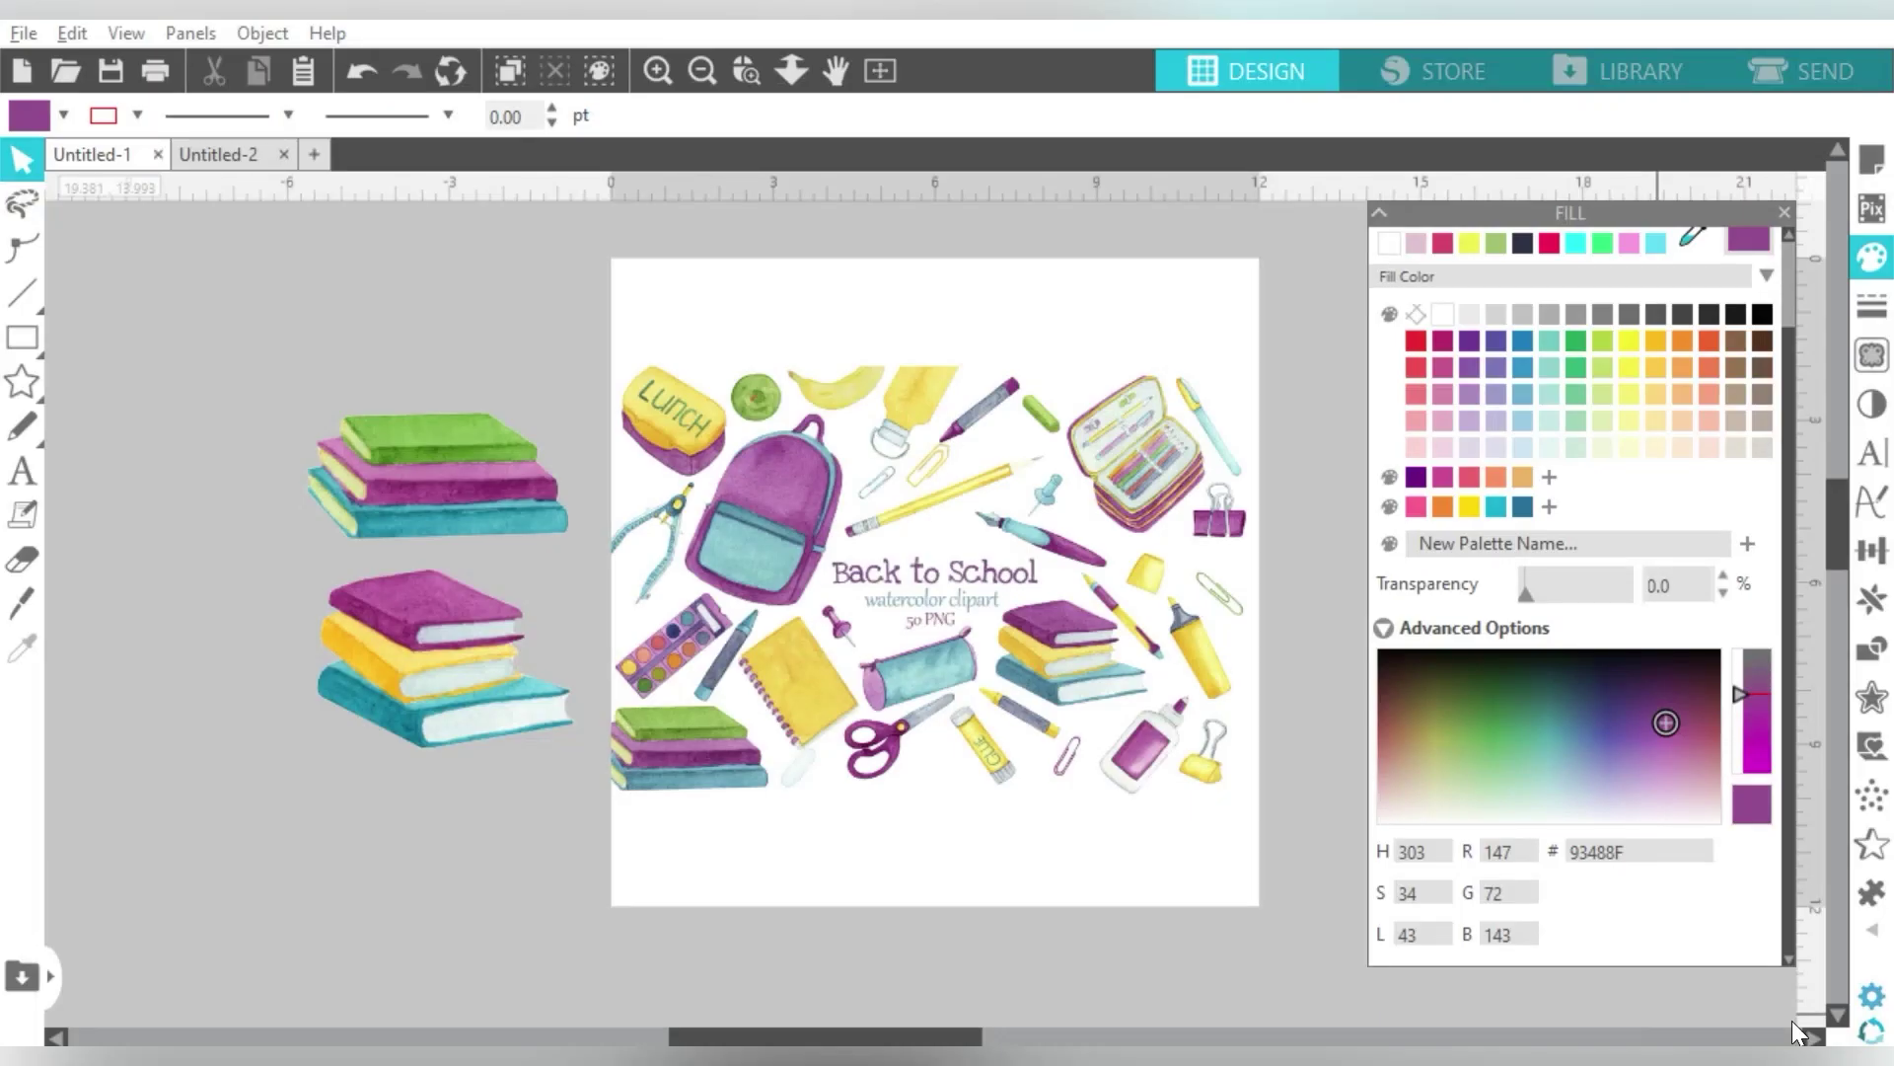
Step: Switch the fill to black, then set R to 255 for pure red FF0000
left_click(1764, 315)
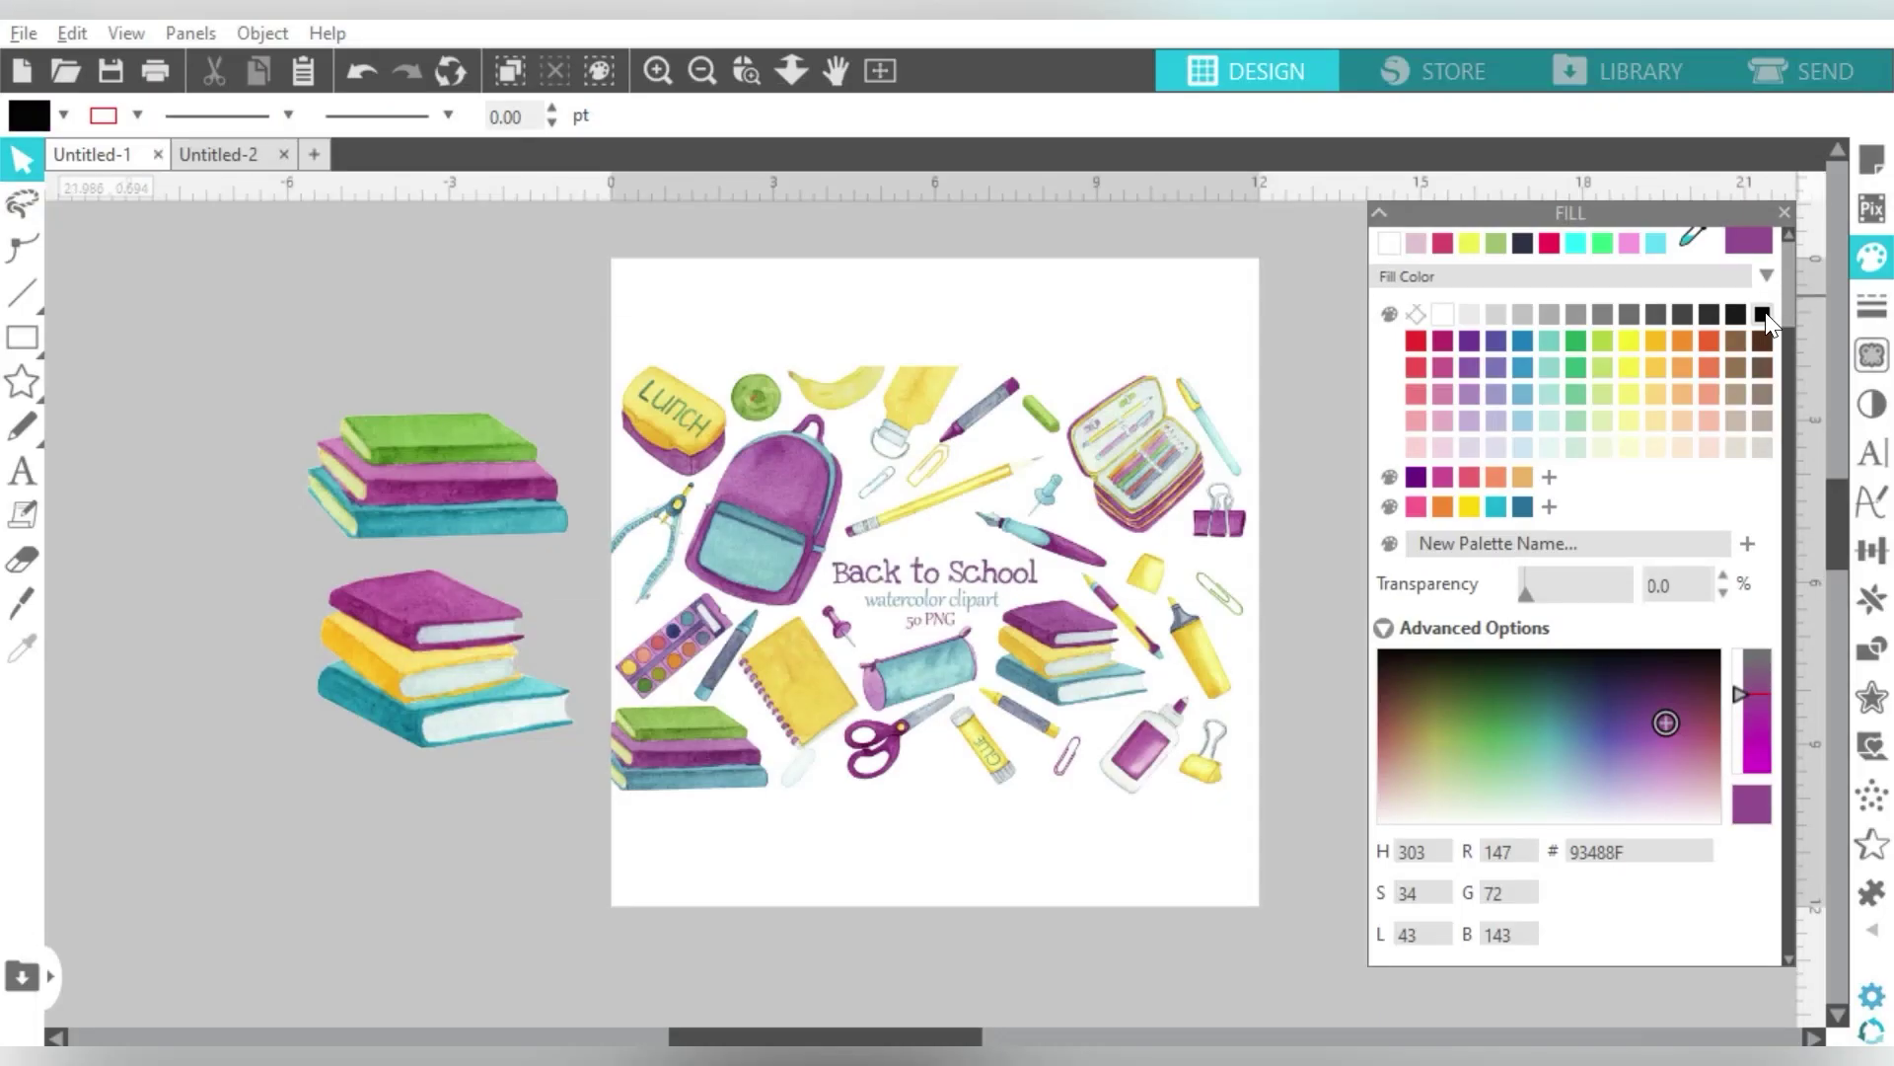
double_click(1536, 851)
type("0")
key("Return")
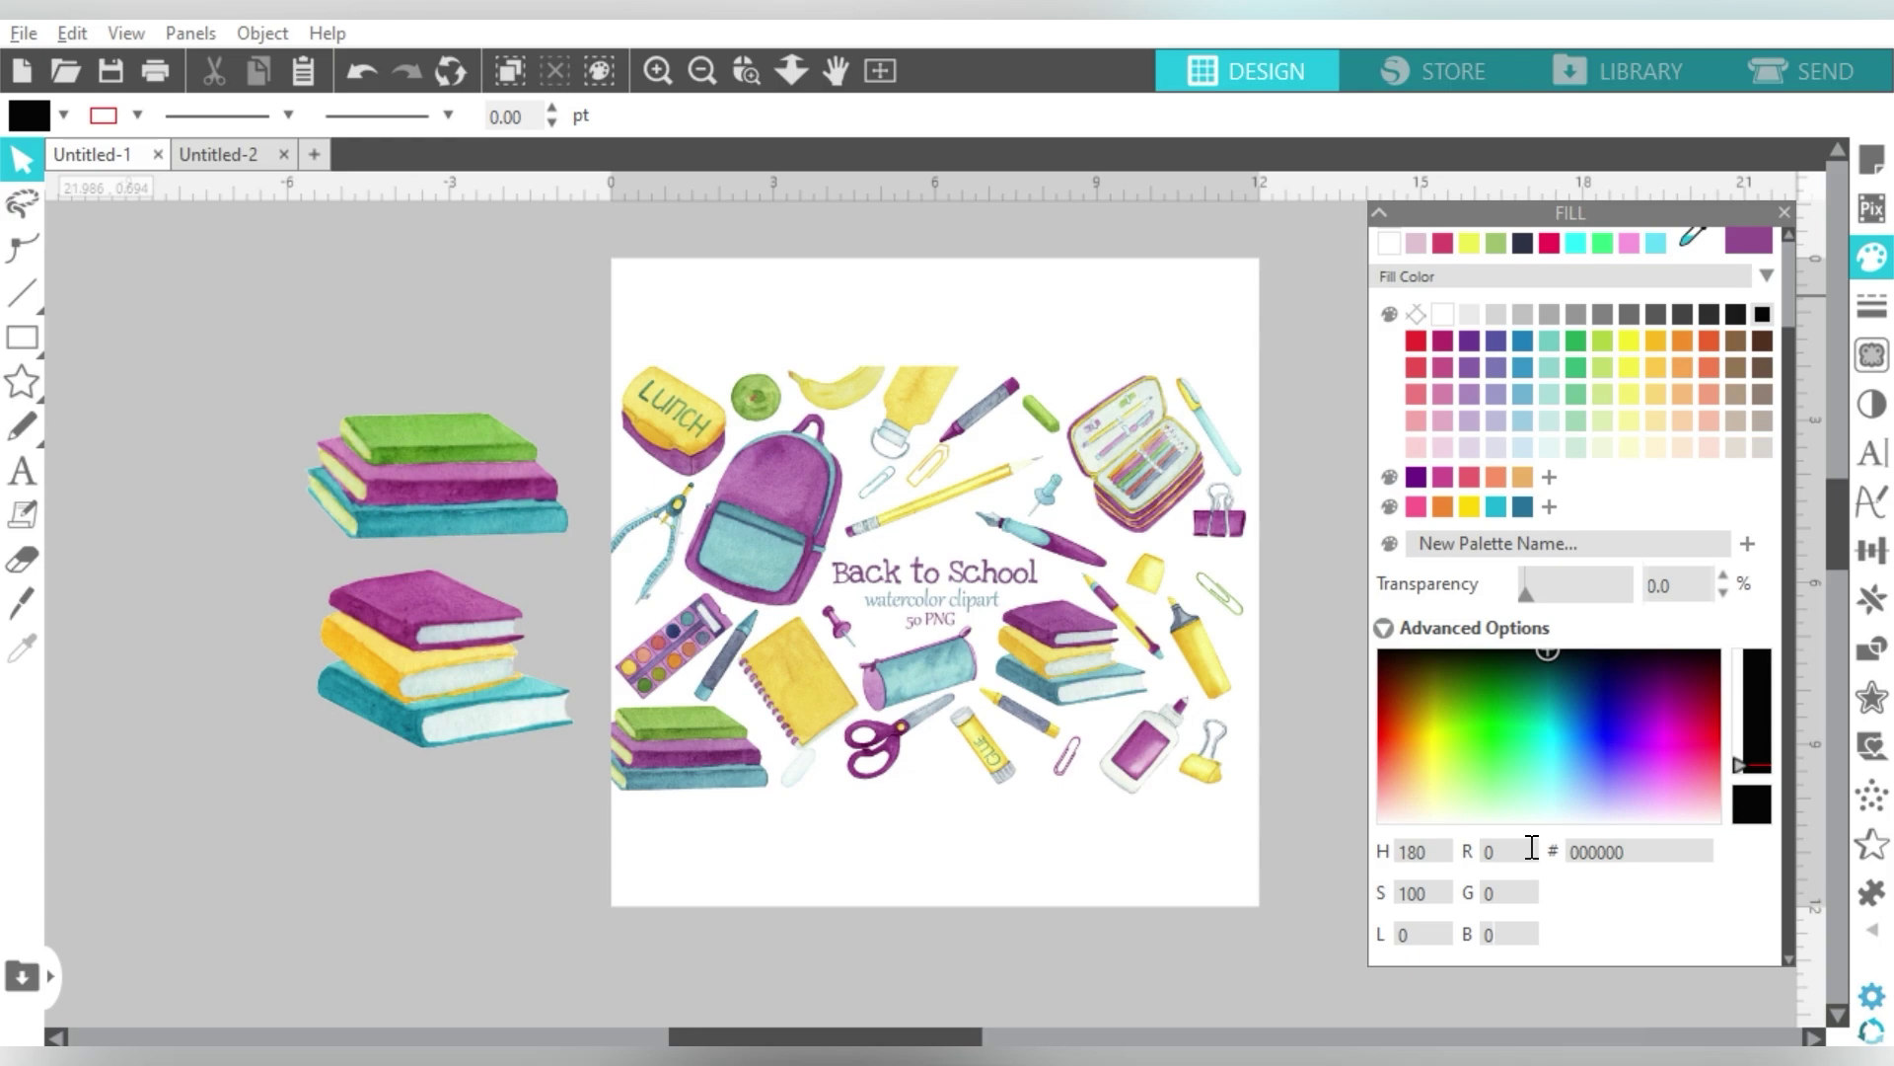
double_click(1532, 846)
type("255")
key("Return")
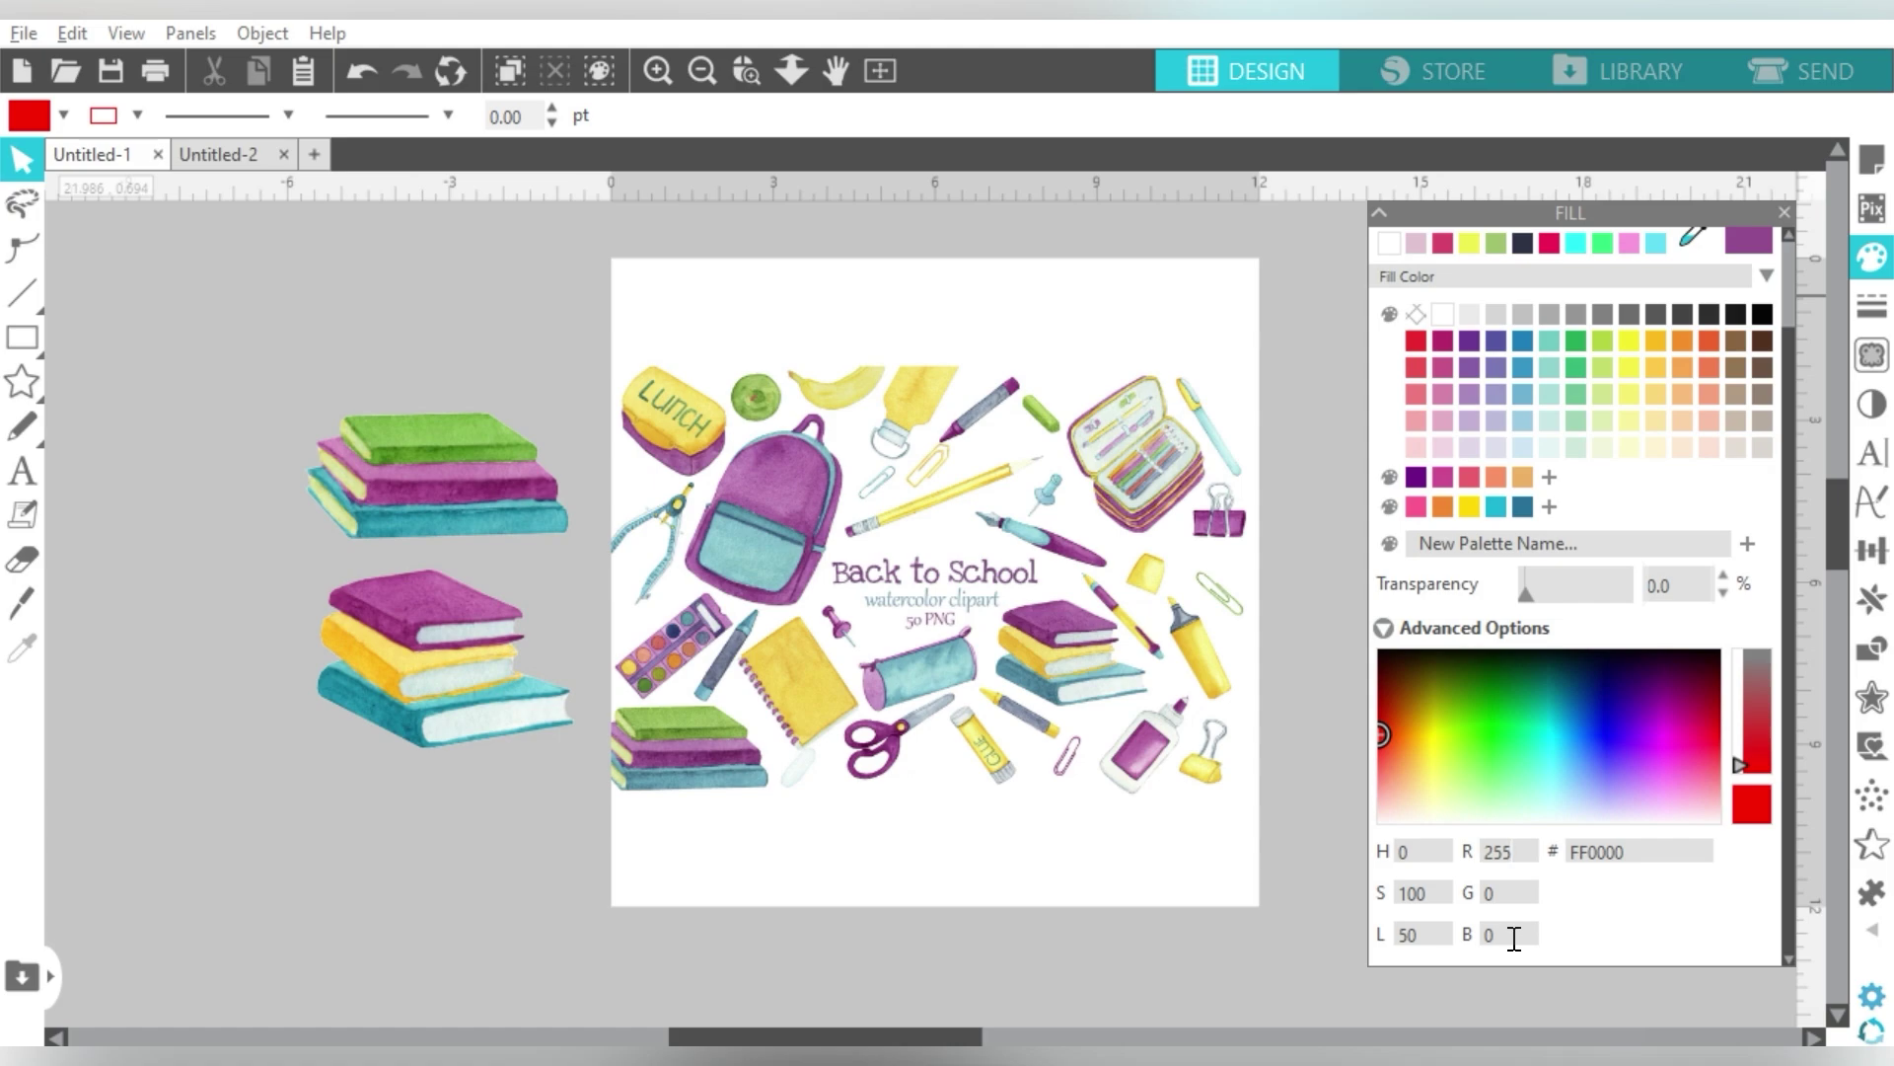
scroll(1579, 631, "up", 2)
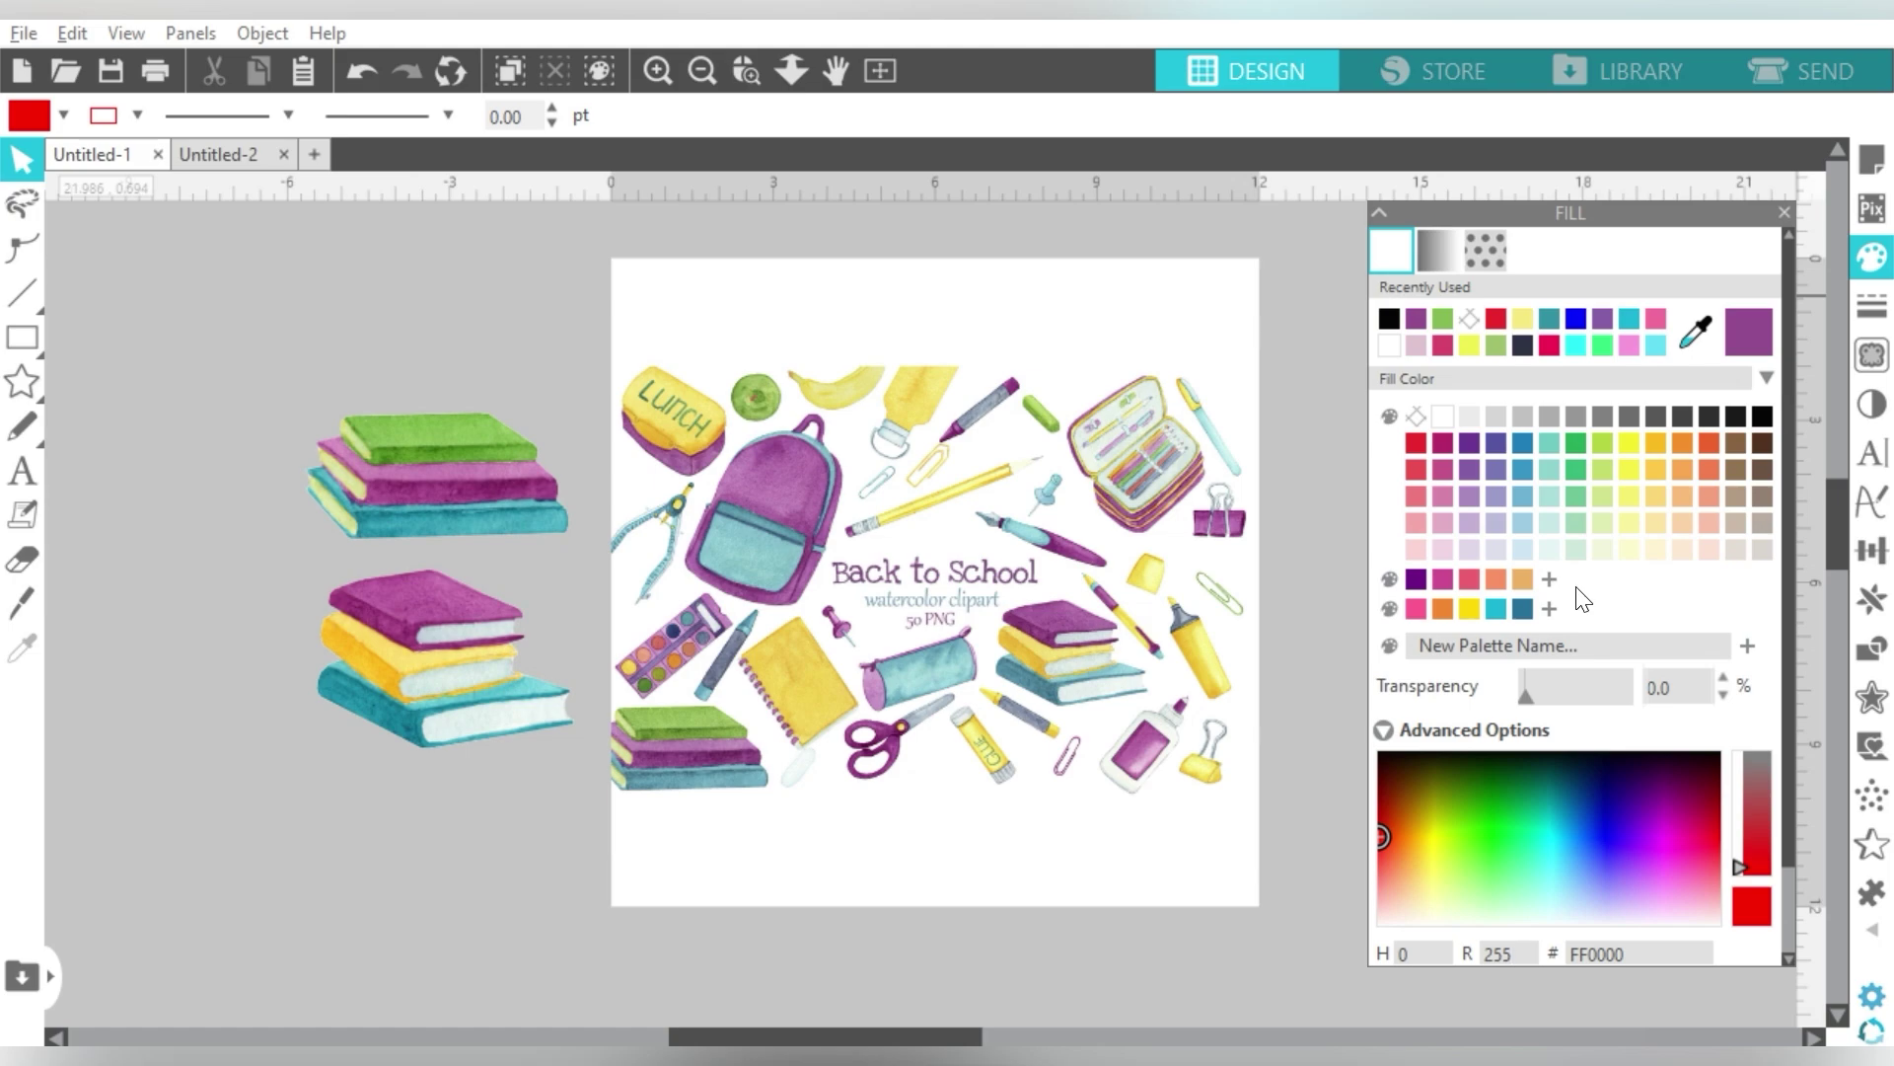
scroll(1583, 599, "down", 2)
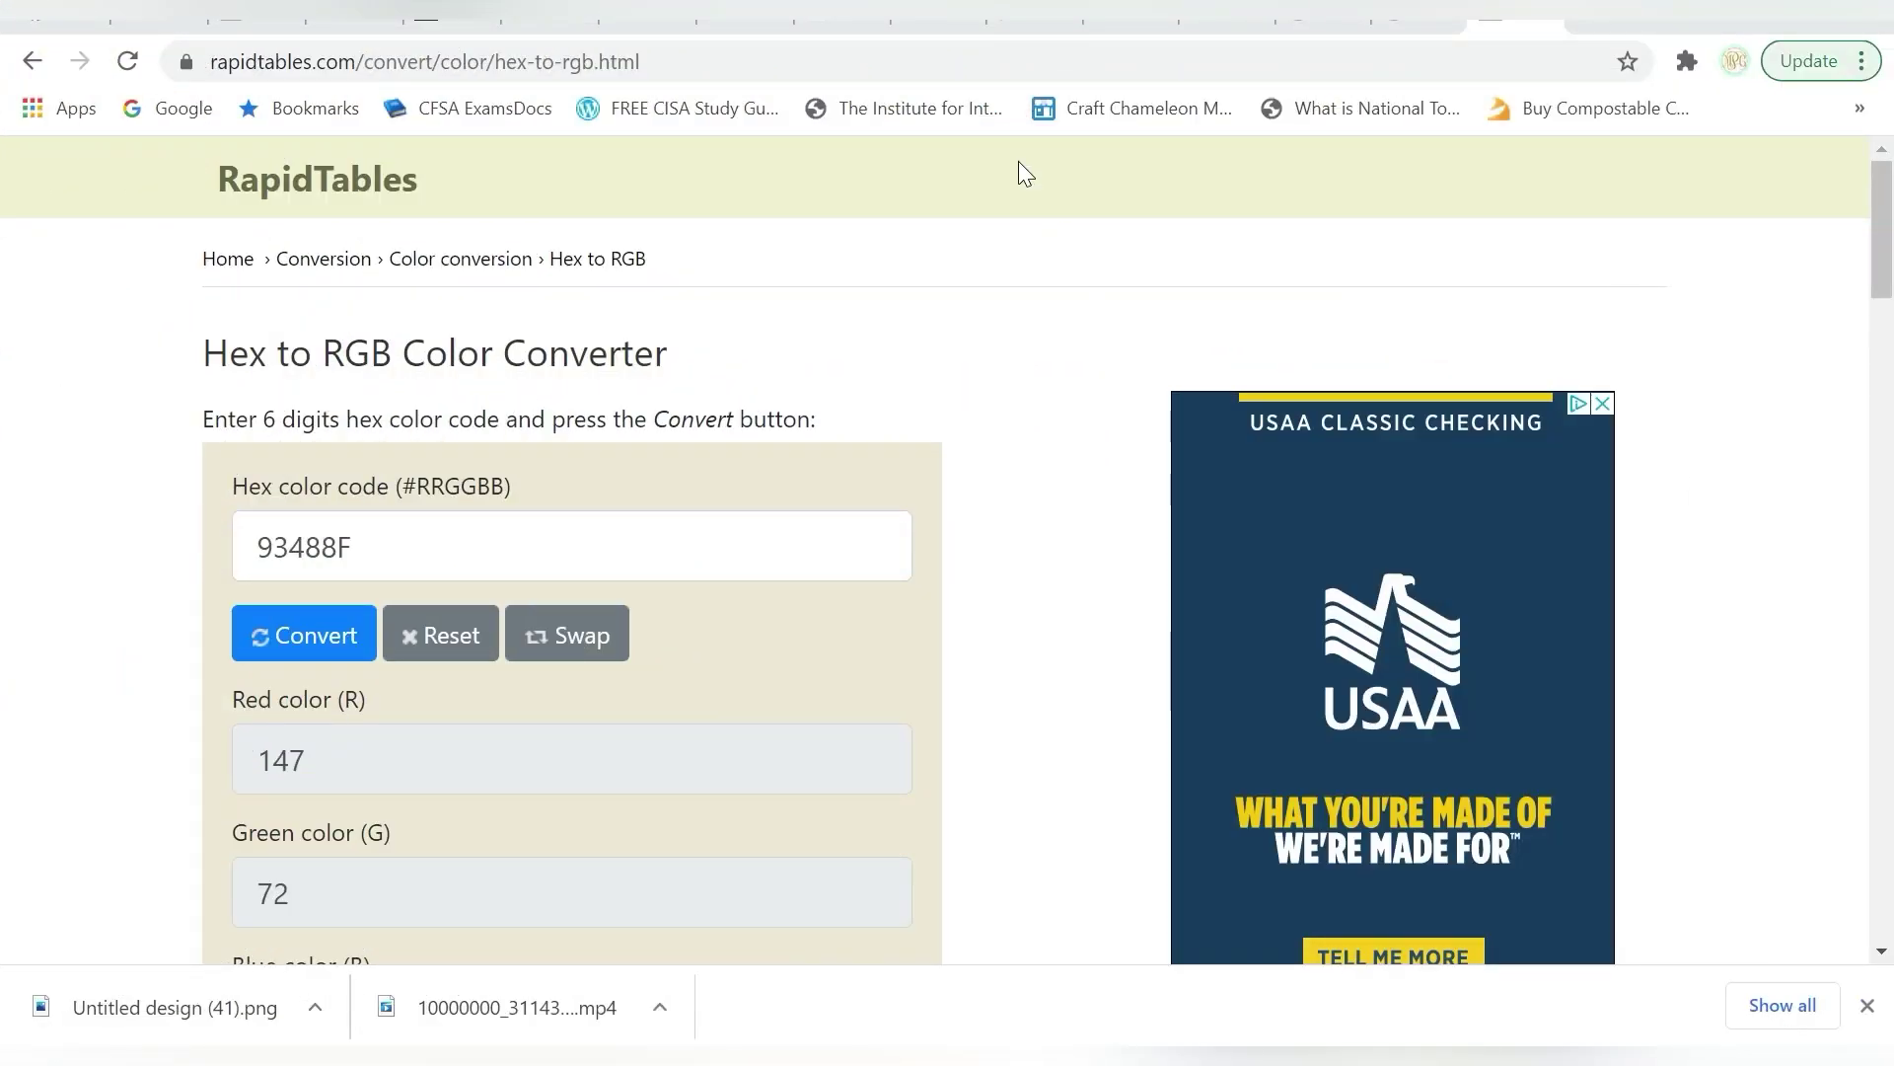
Step: Run a Google search for 'rgb code for lime green'
left_click(989, 69)
type("rgb code for lime g")
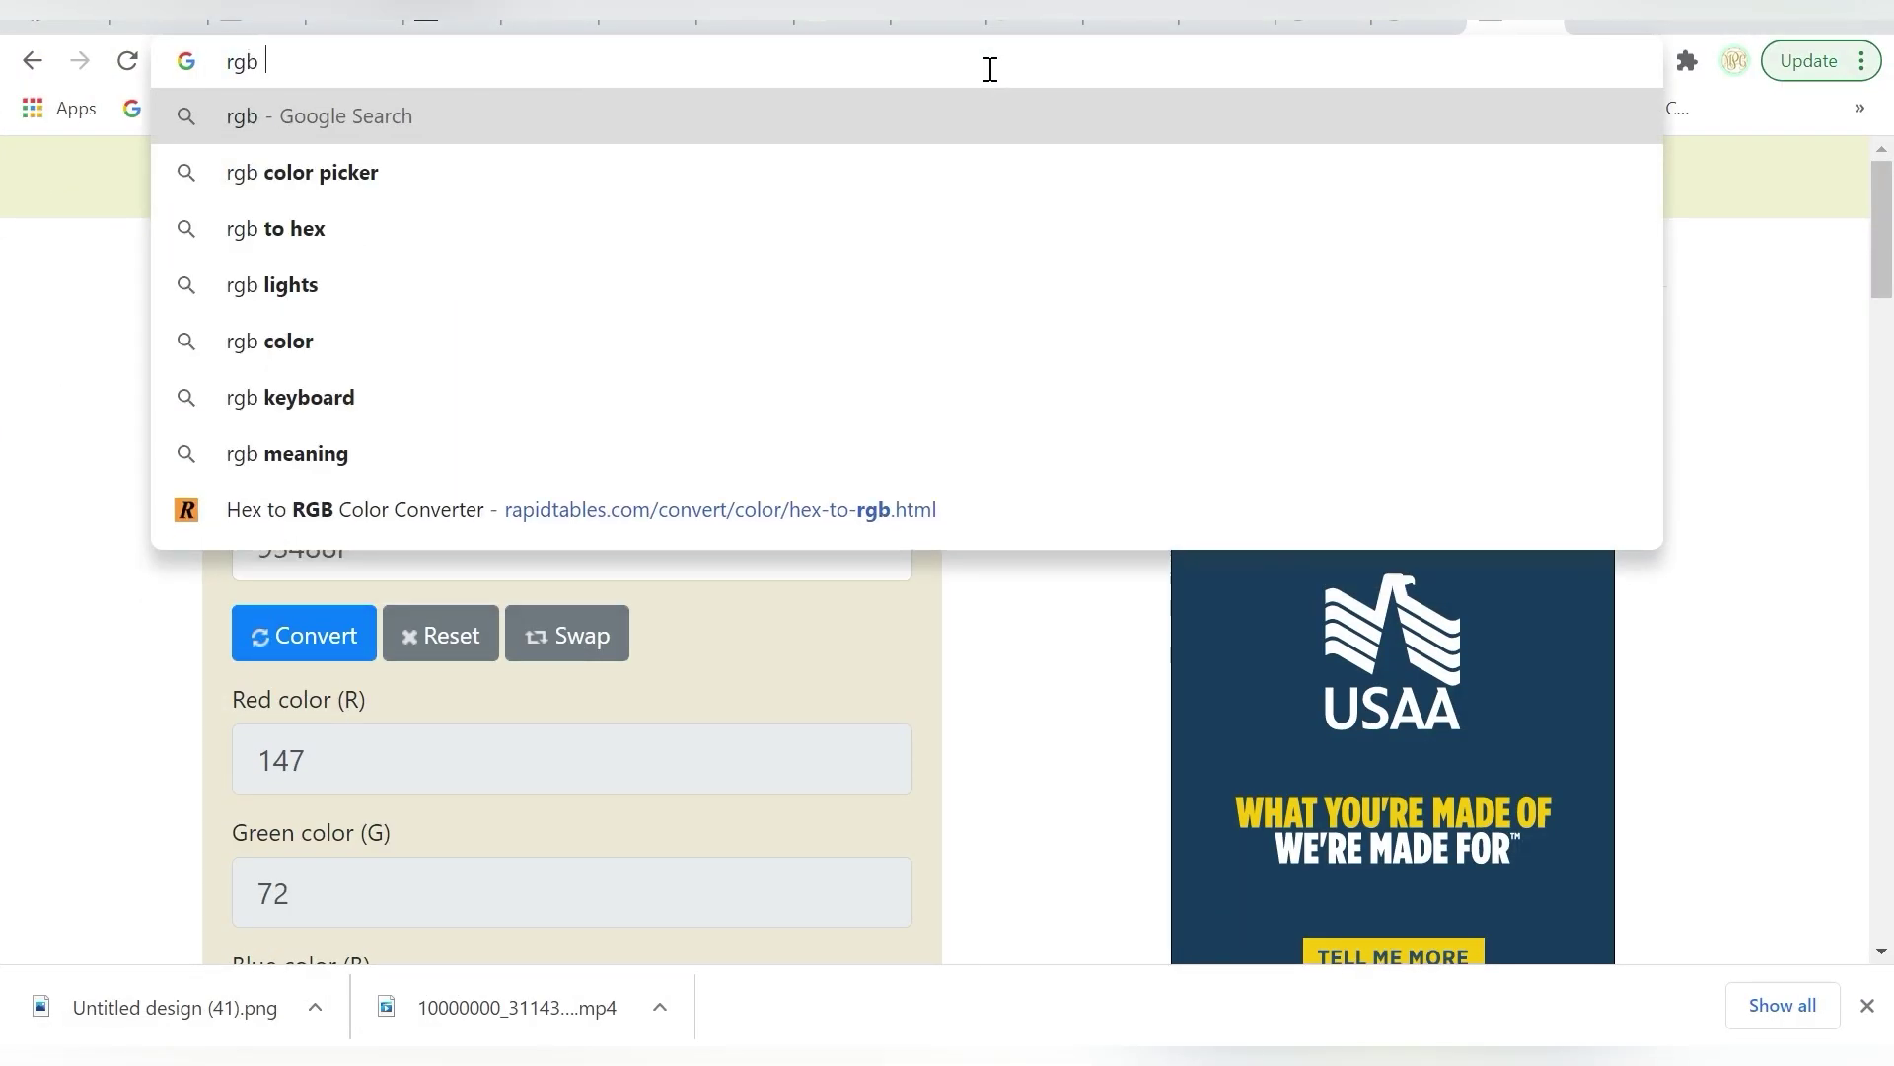
type("reen")
key("Return")
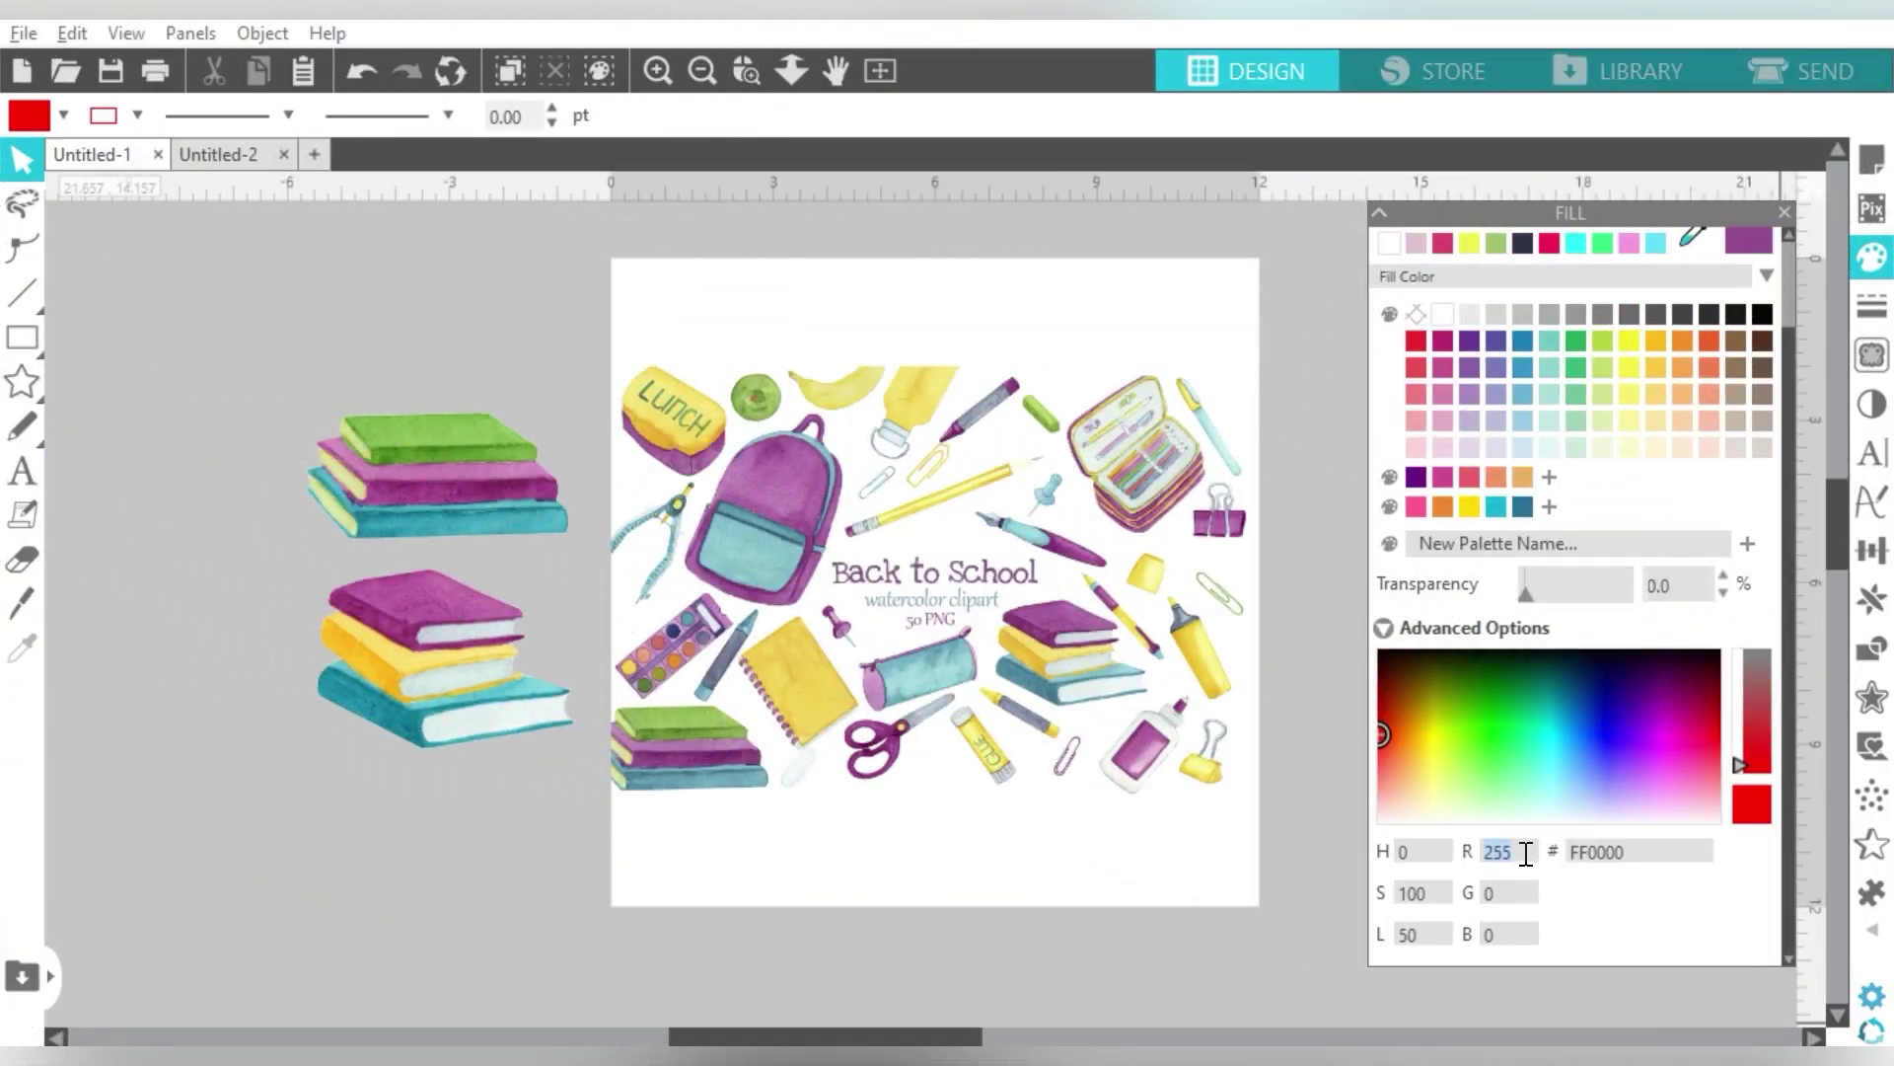
Step: Enter R 48, G 205, B 49 to make the fill lime green 30CD31
type("48")
key("Tab")
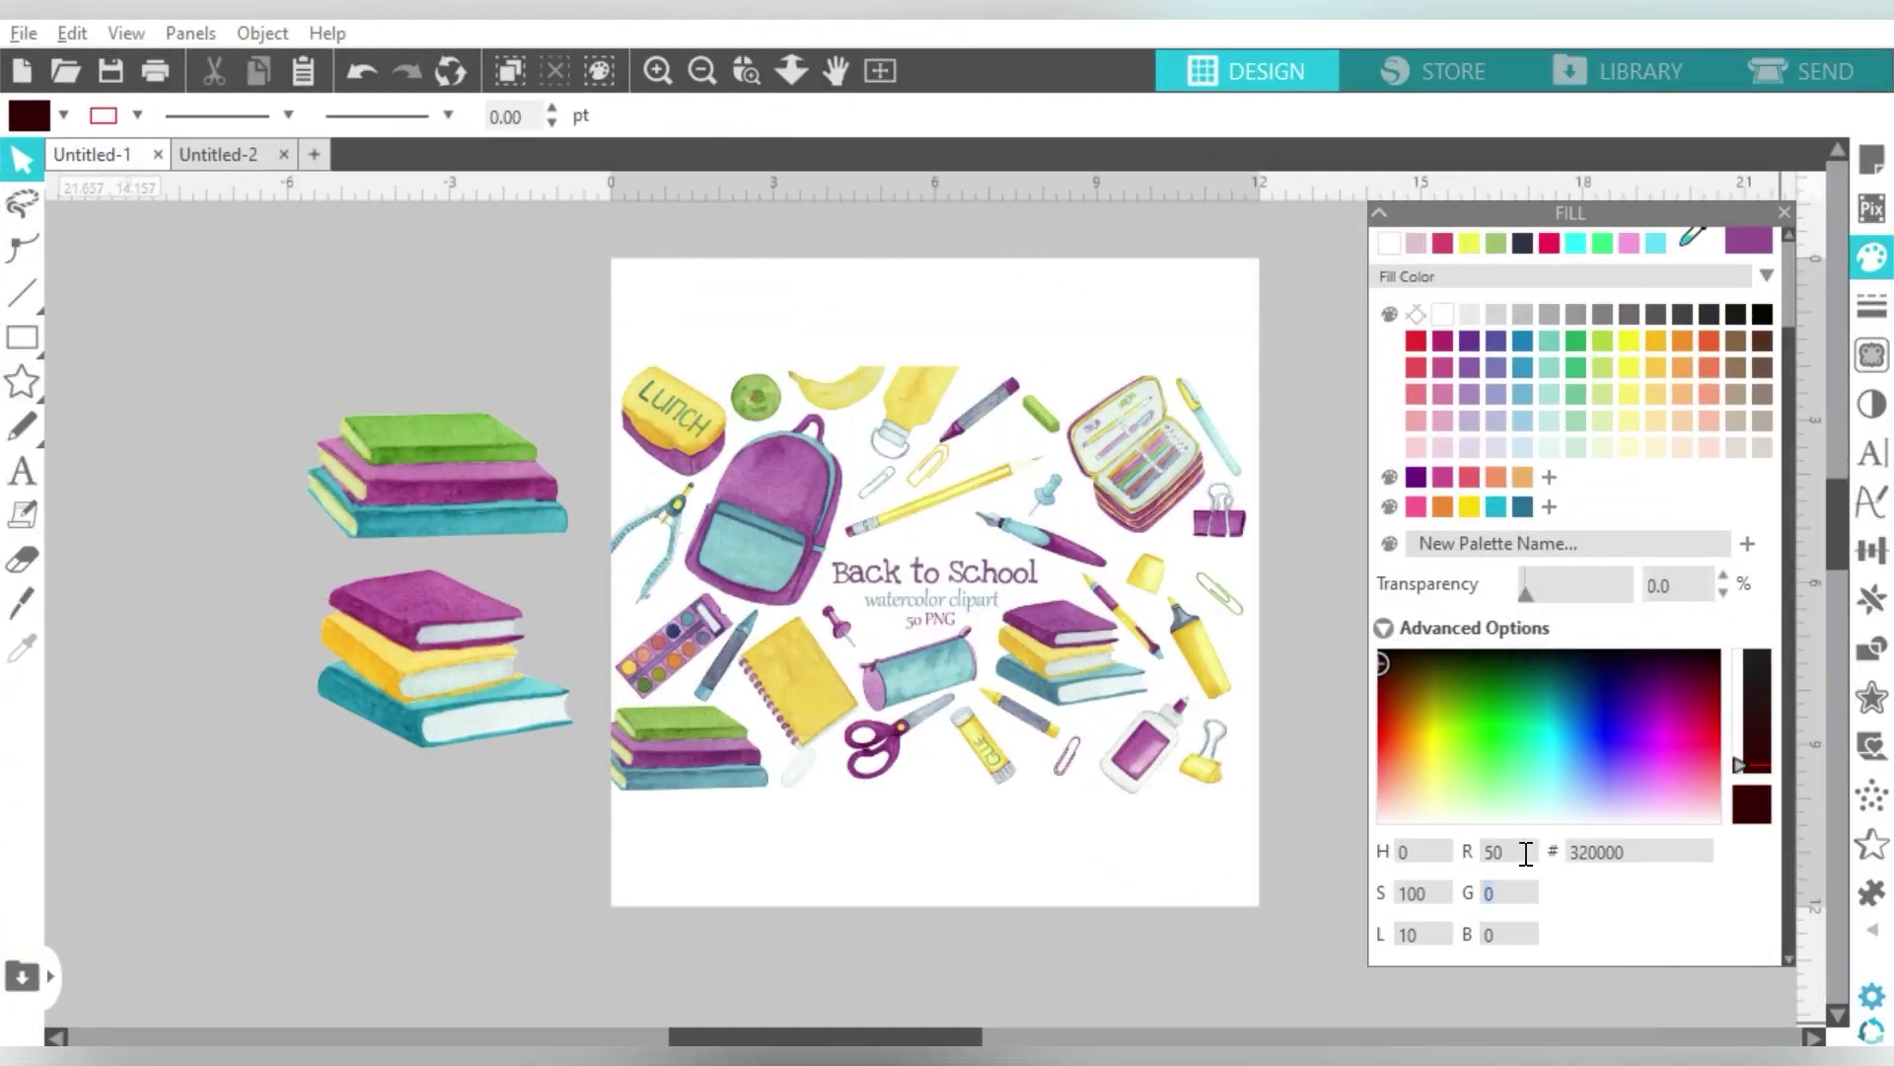
type("205")
key("Tab")
type("49")
key("Tab")
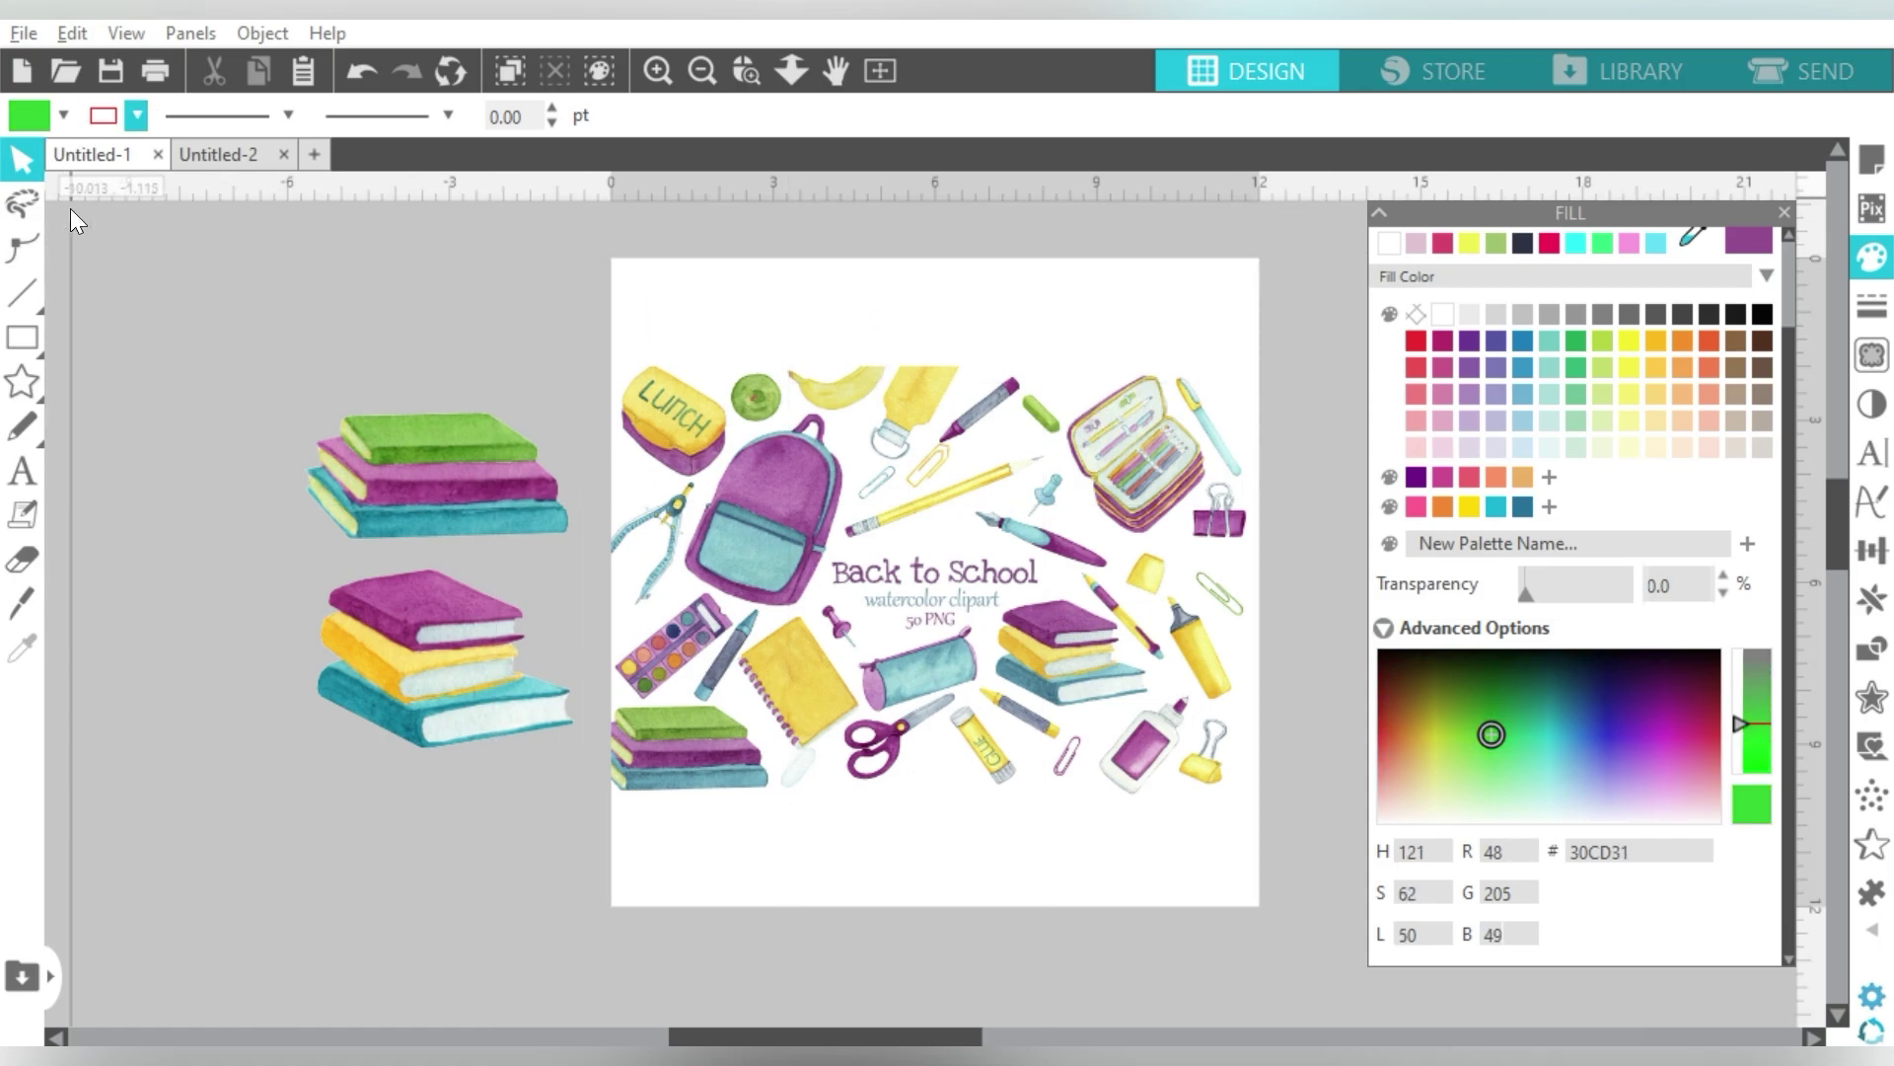
Step: Draw a test rectangle in the lime green, then delete it
left_click(22, 337)
left_click_drag(155, 253, 277, 377)
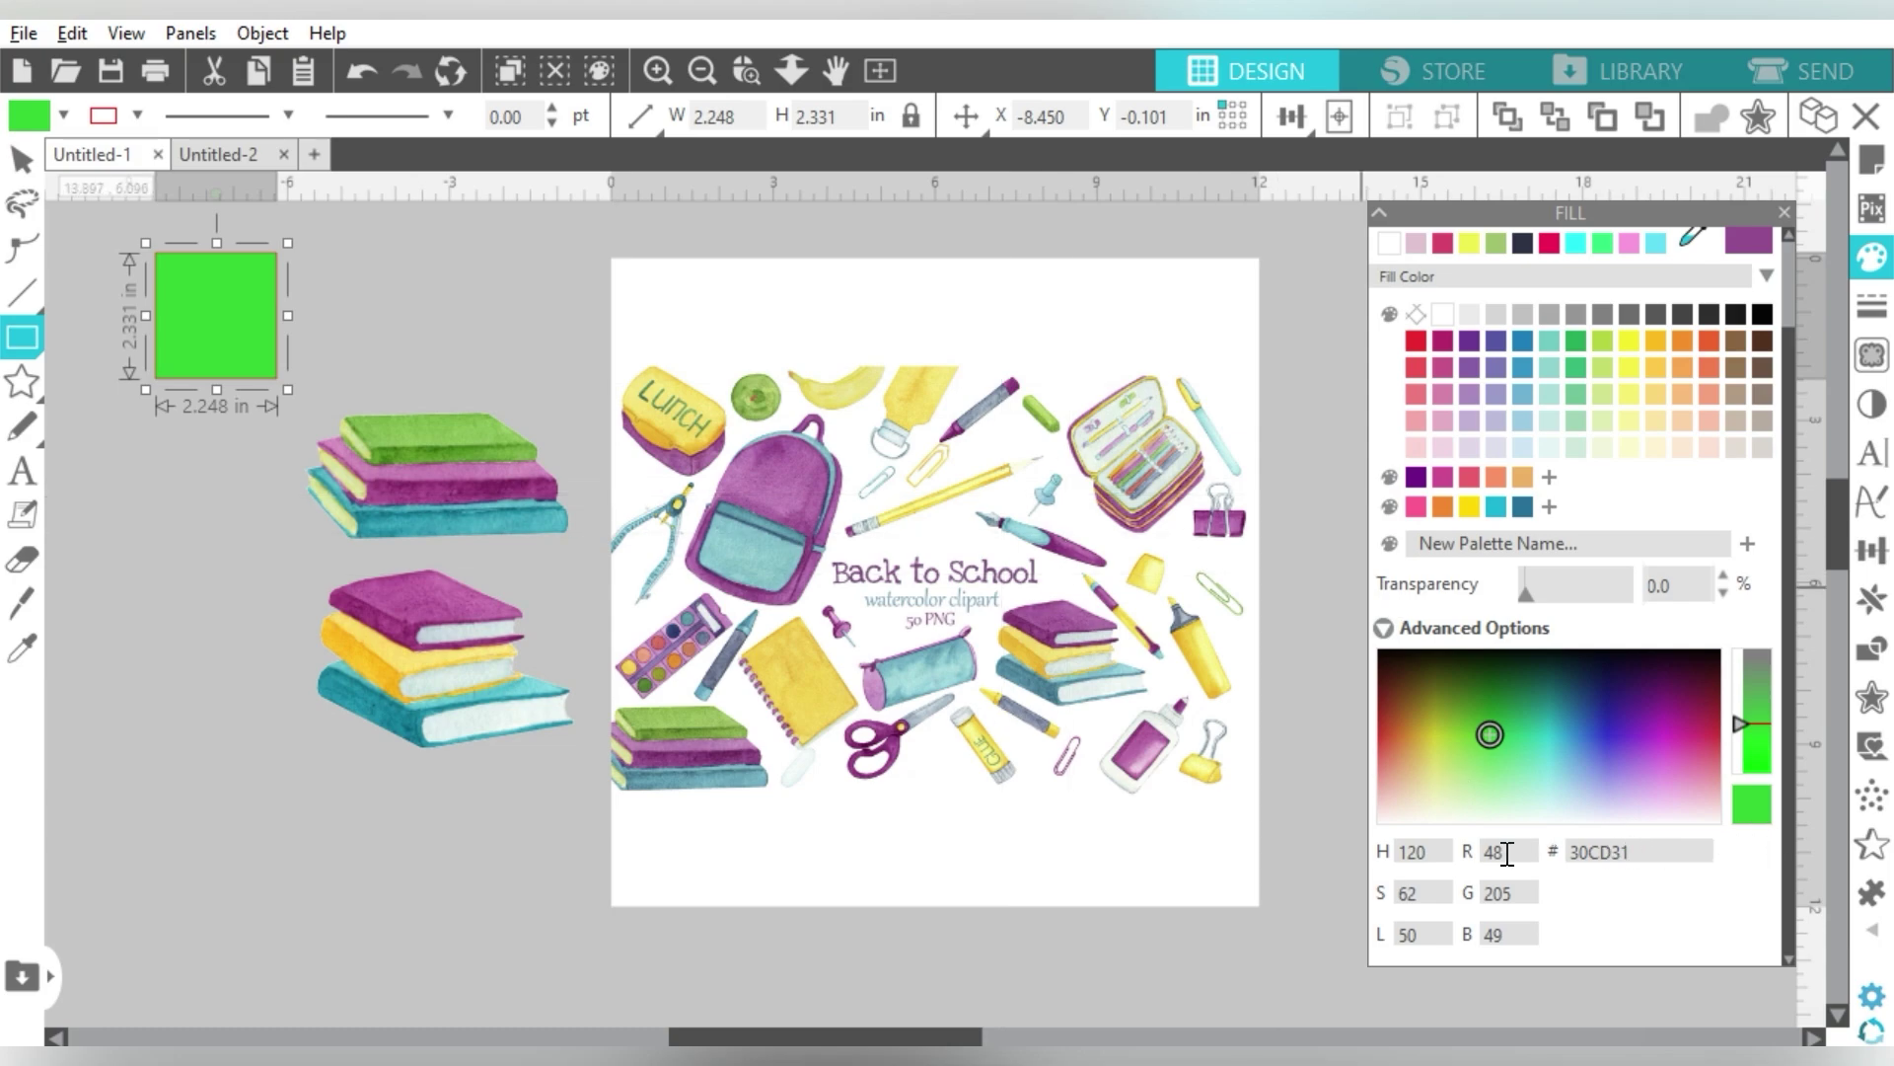
left_click(22, 158)
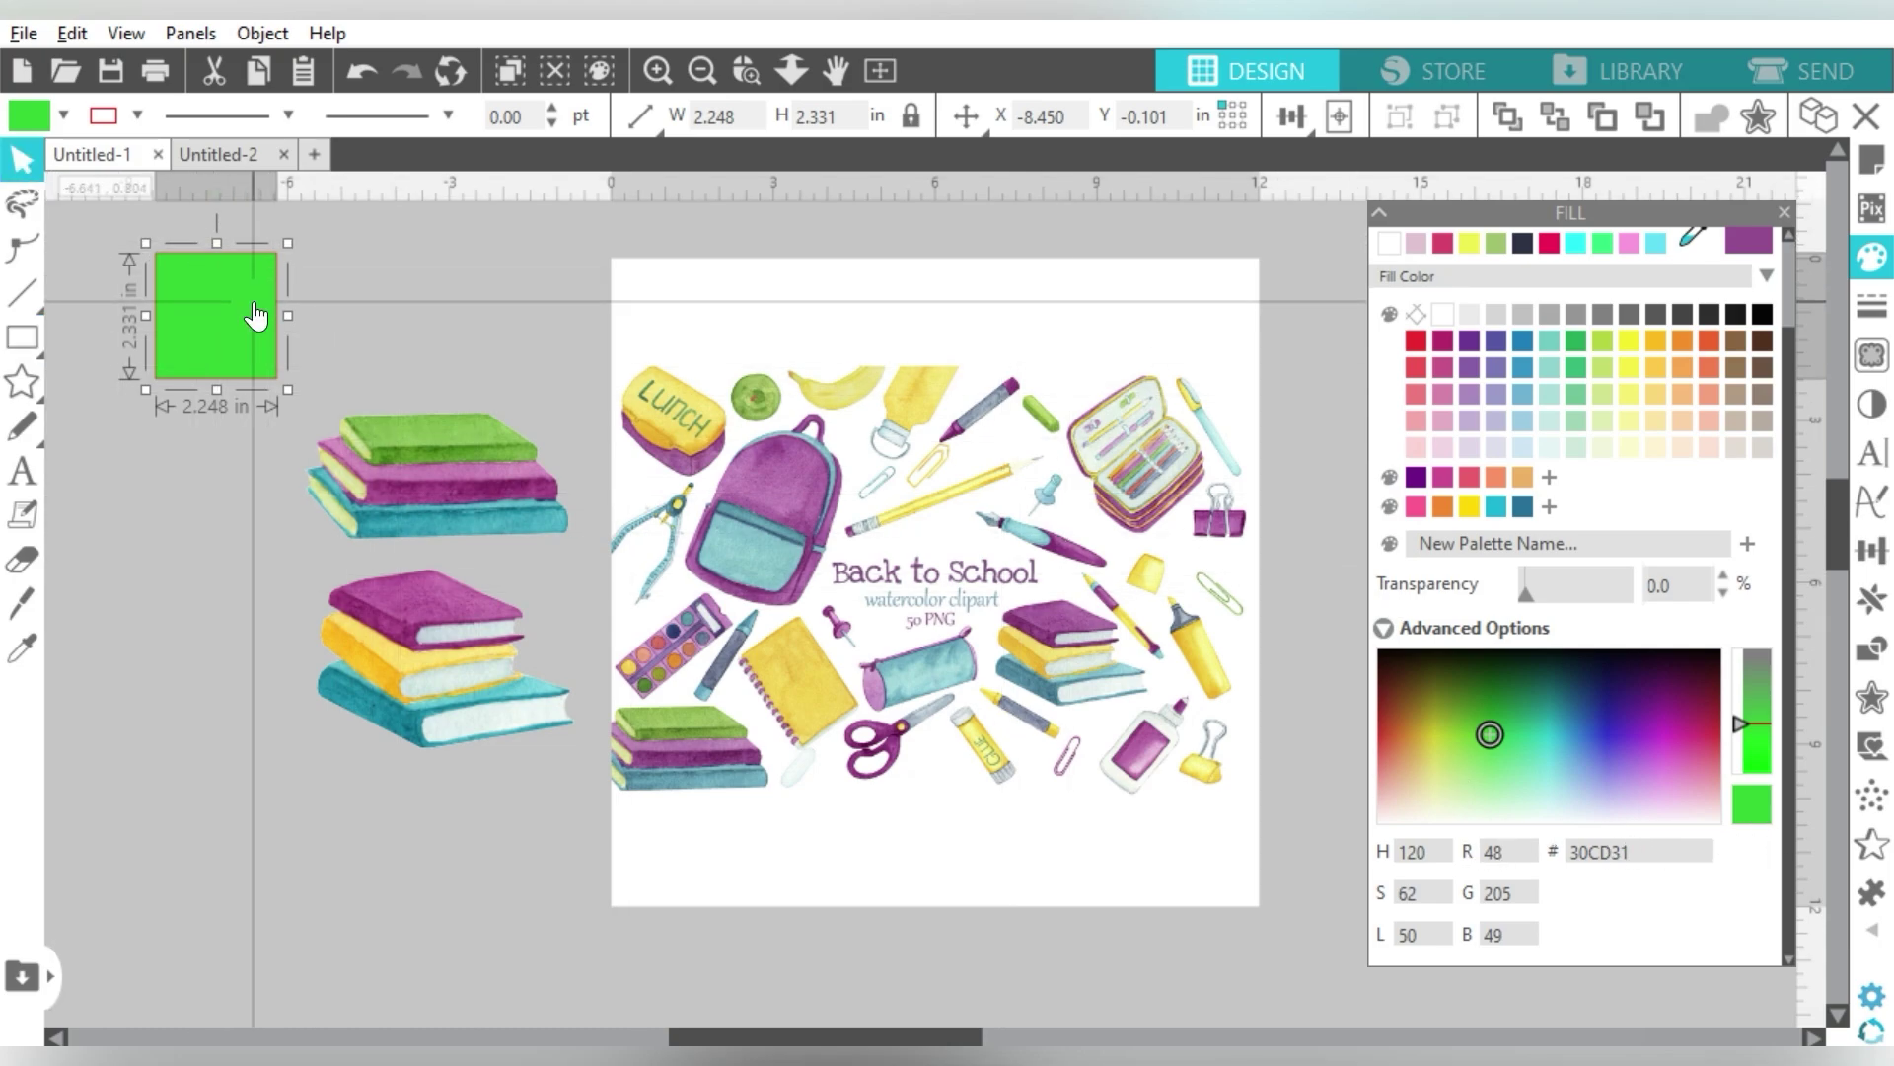
key("Delete")
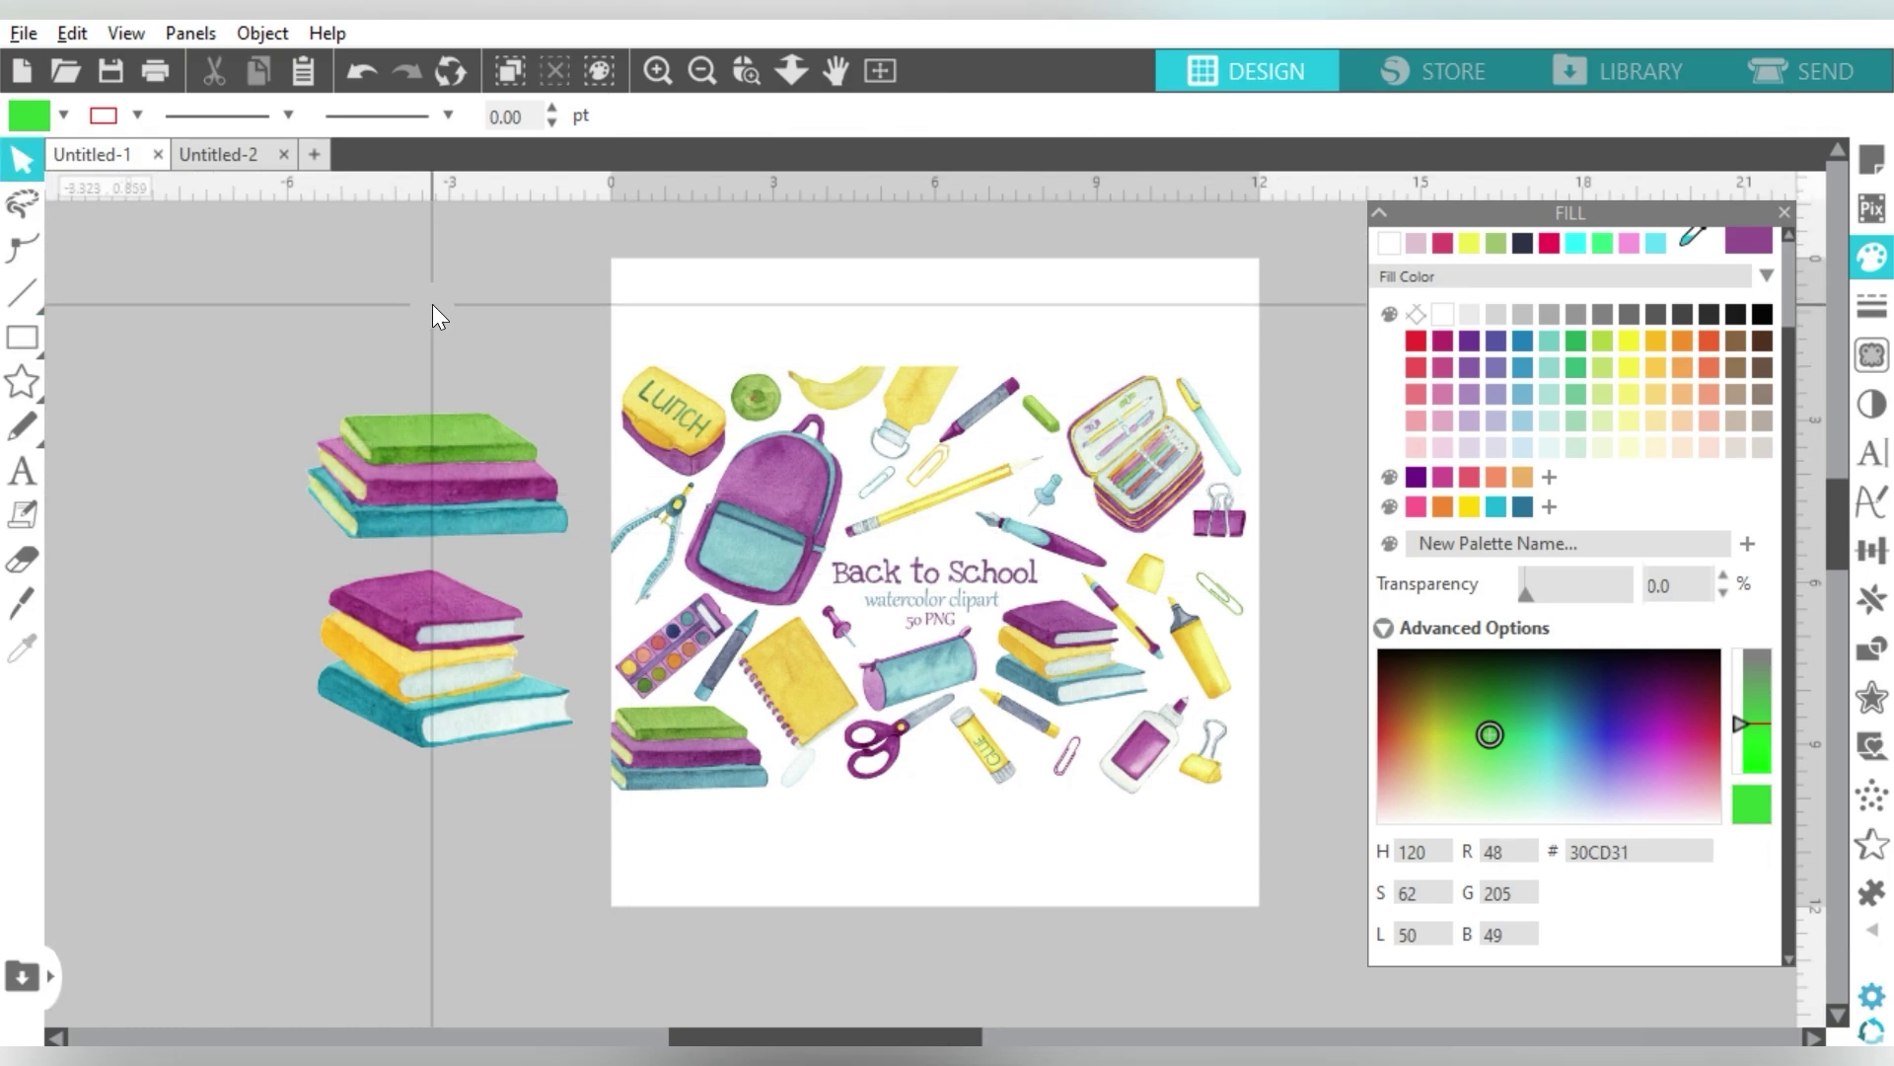
scroll(1696, 513, "up", 2)
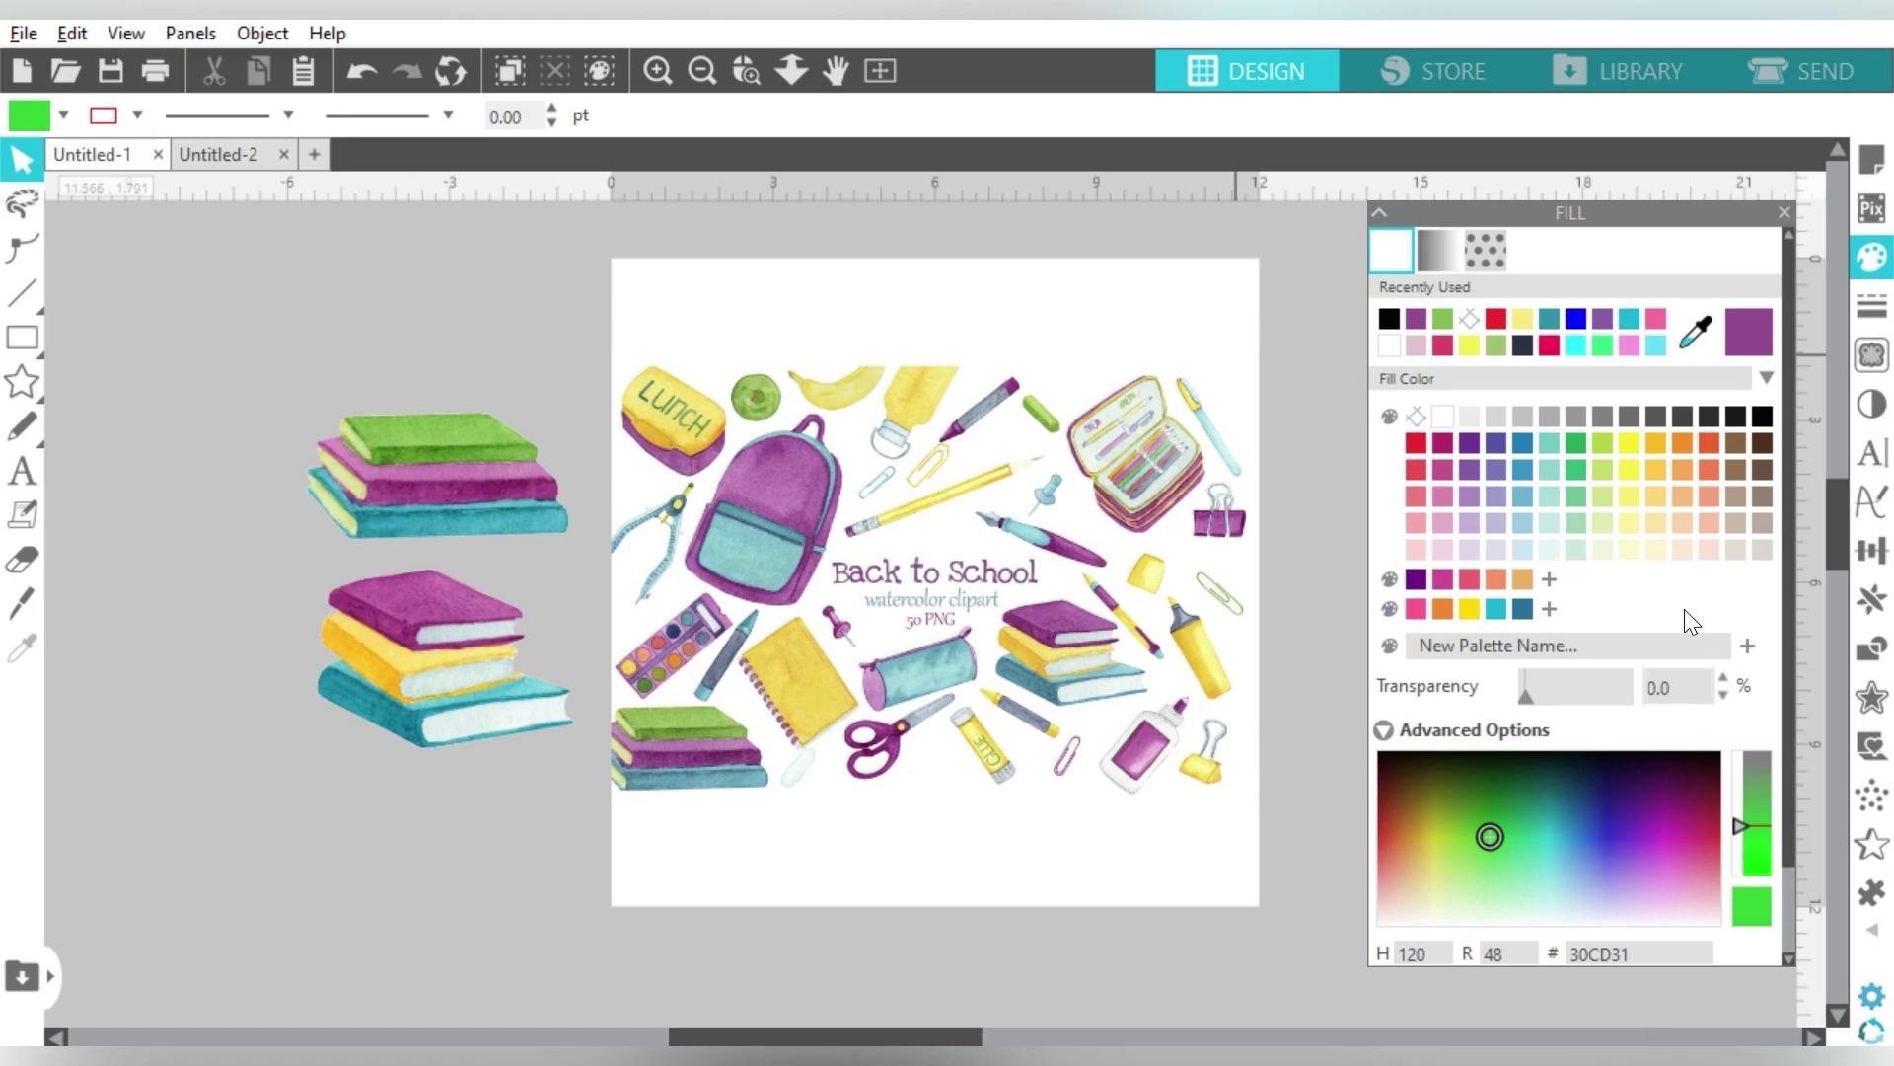
Step: Create a custom palette named 'Back to School' and pick a yellow fill
left_click(1552, 646)
type("Back to School")
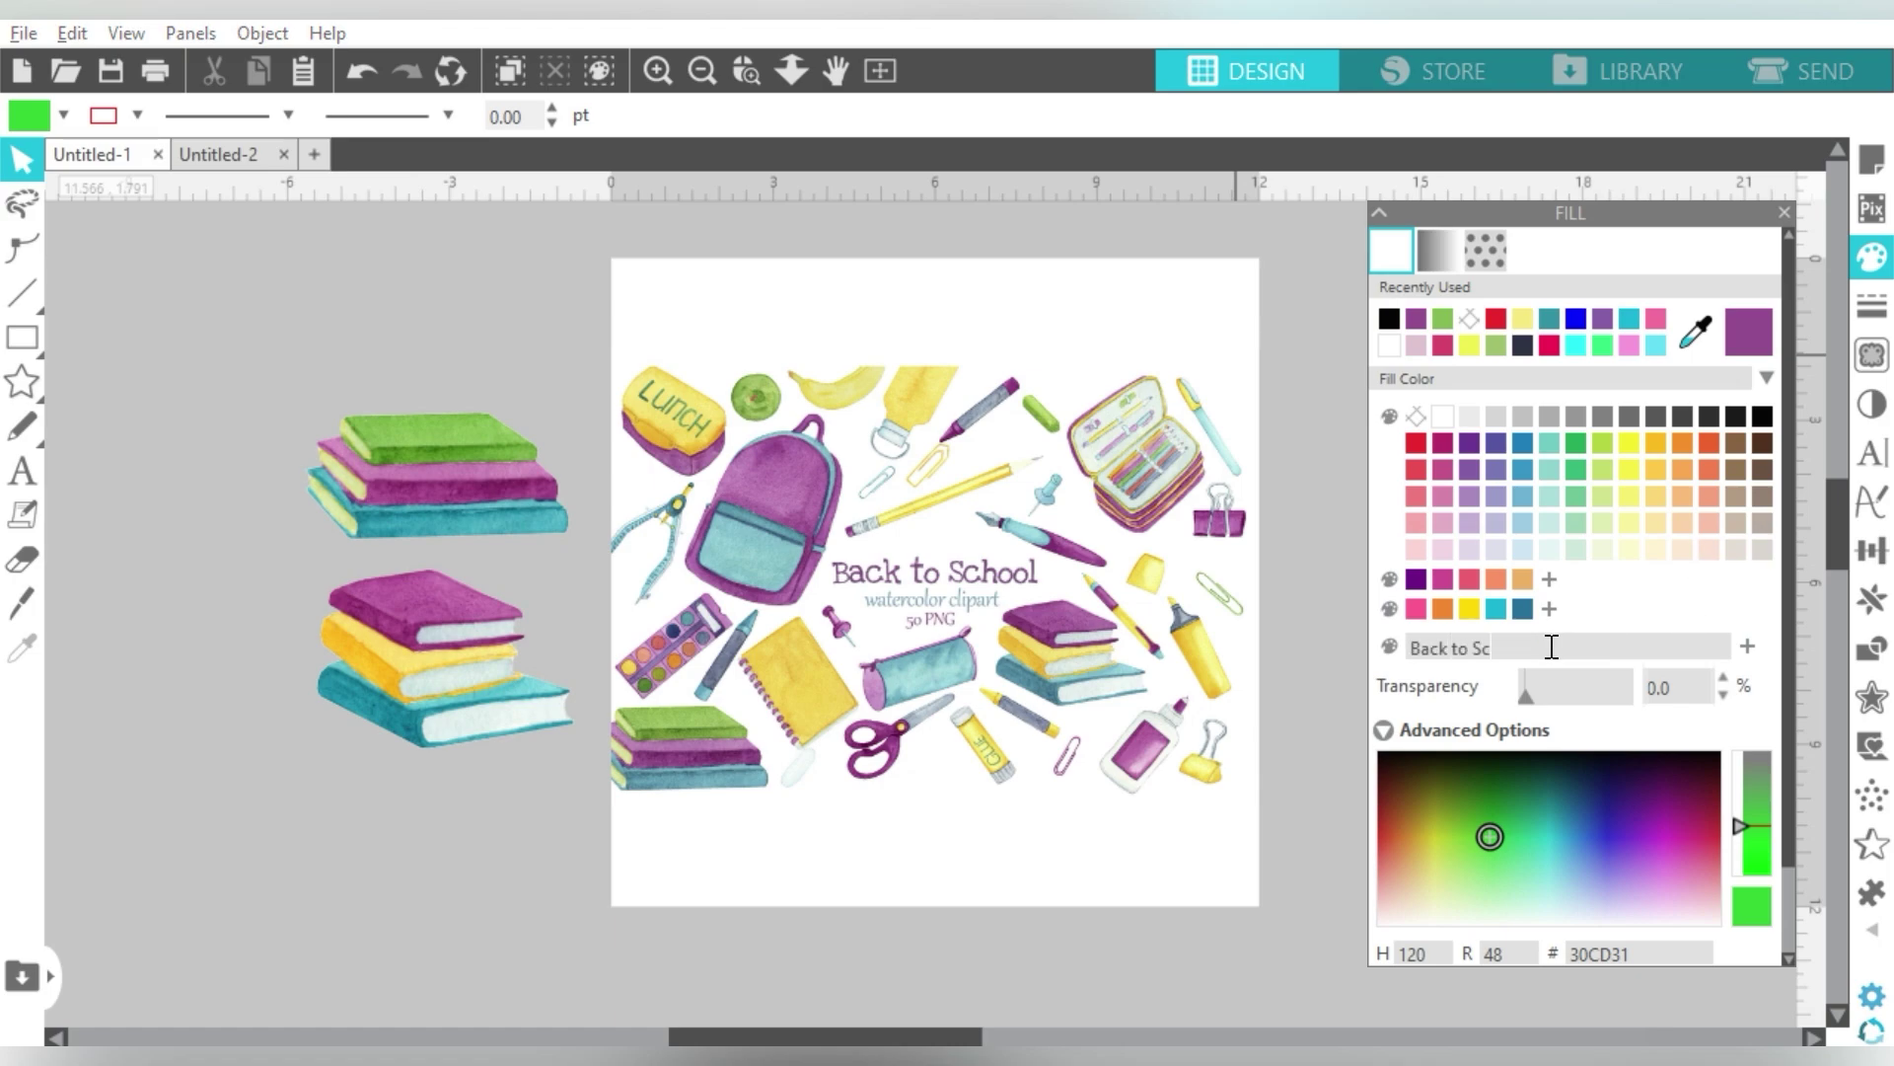
key("Return")
left_click(1470, 609)
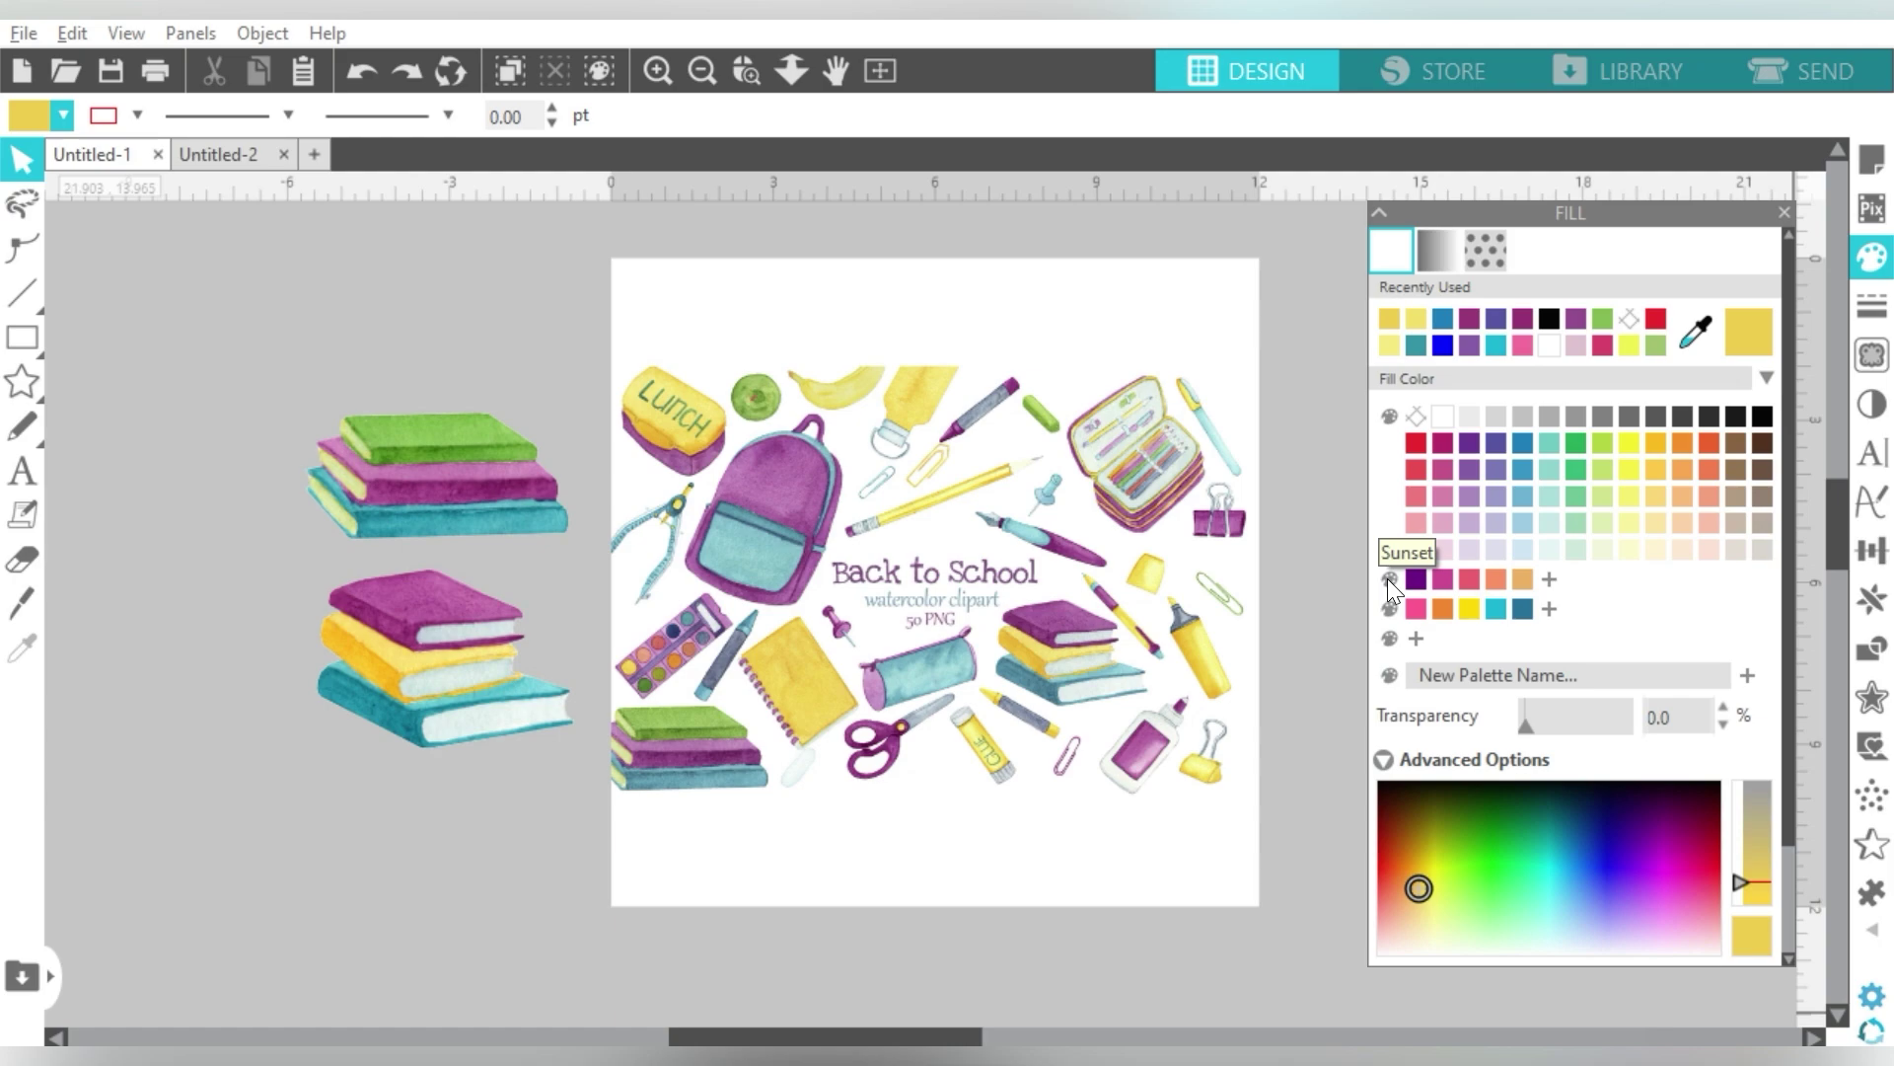
Step: Delete the Sunset, the other custom, and the Back to School palettes
left_click(1387, 578)
left_click(1409, 596)
left_click(1392, 581)
left_click(1407, 601)
left_click(1389, 581)
left_click(1417, 600)
Step: Create a fresh empty custom palette named 'Back to'
left_click(1446, 592)
type("Back to")
key("Return")
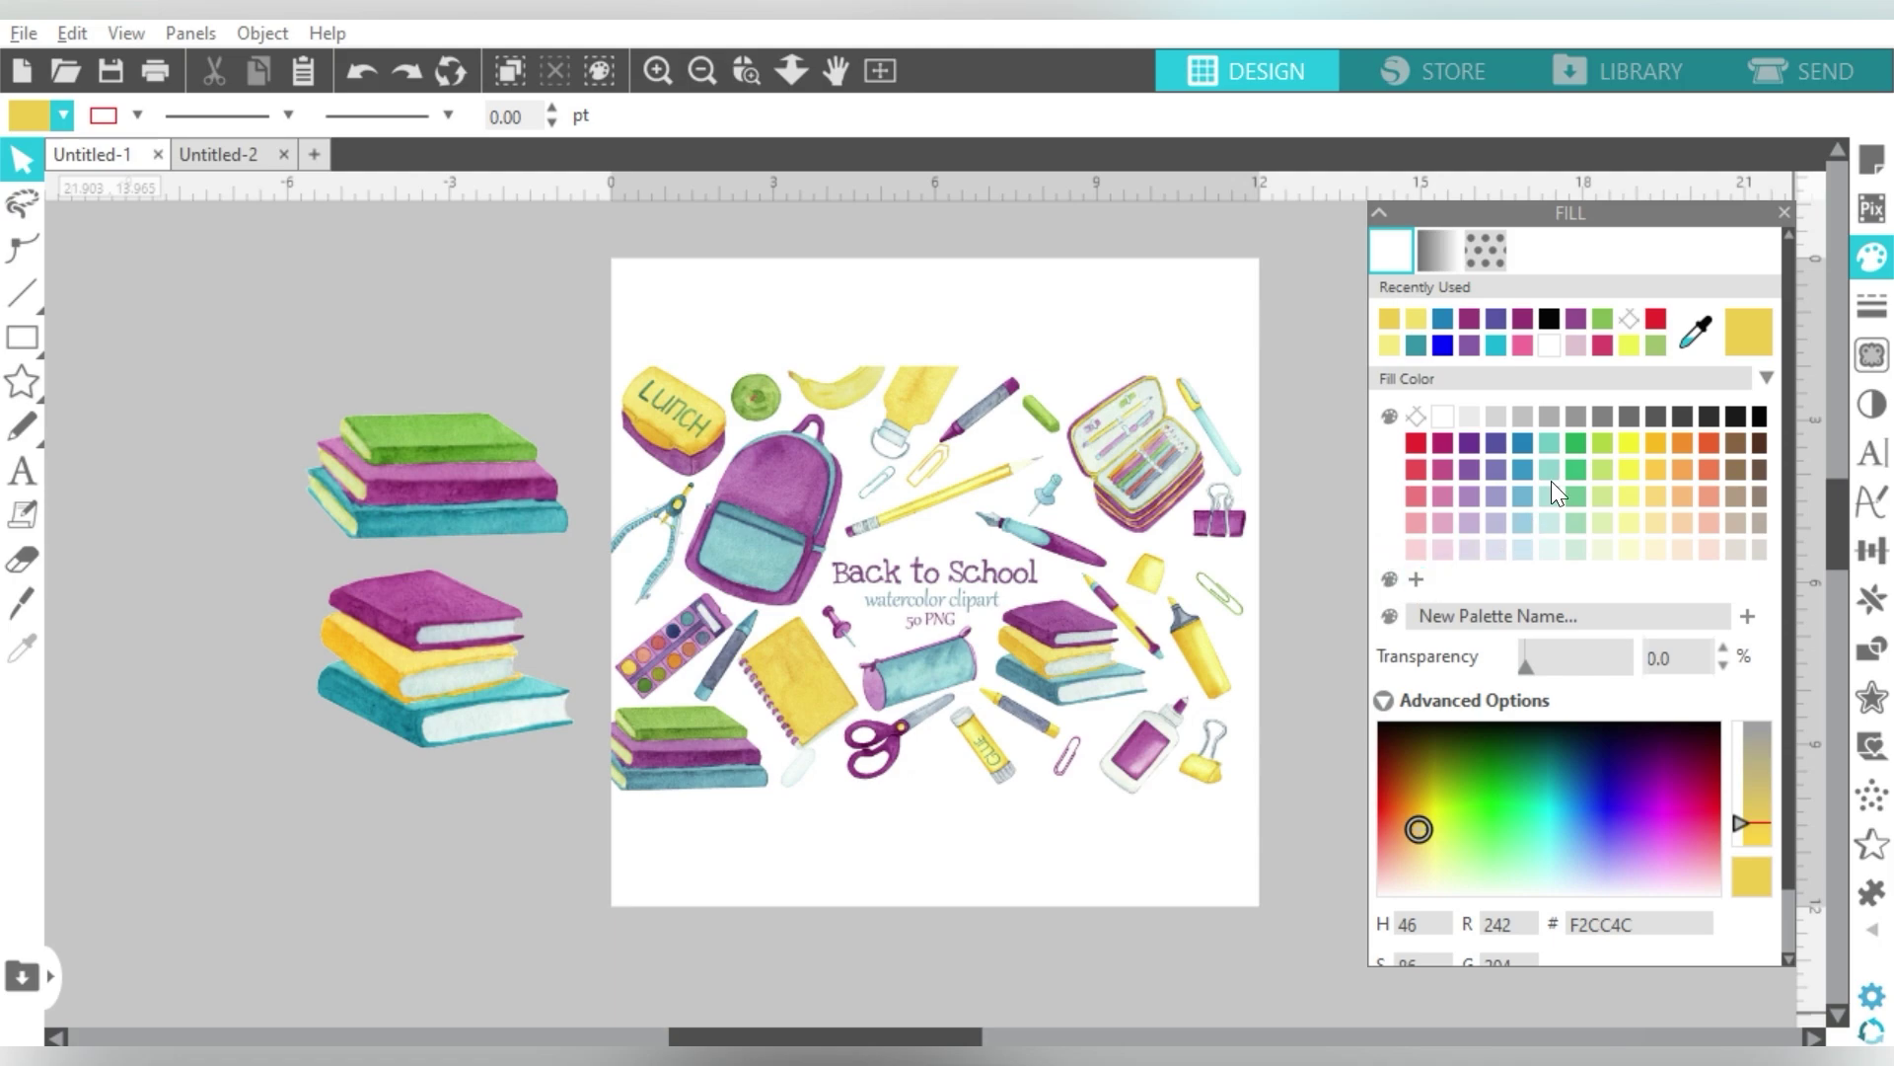
Step: Eyedropper the yellow EFC34B from the lower book stack, then from the notebook on the page
left_click(1696, 339)
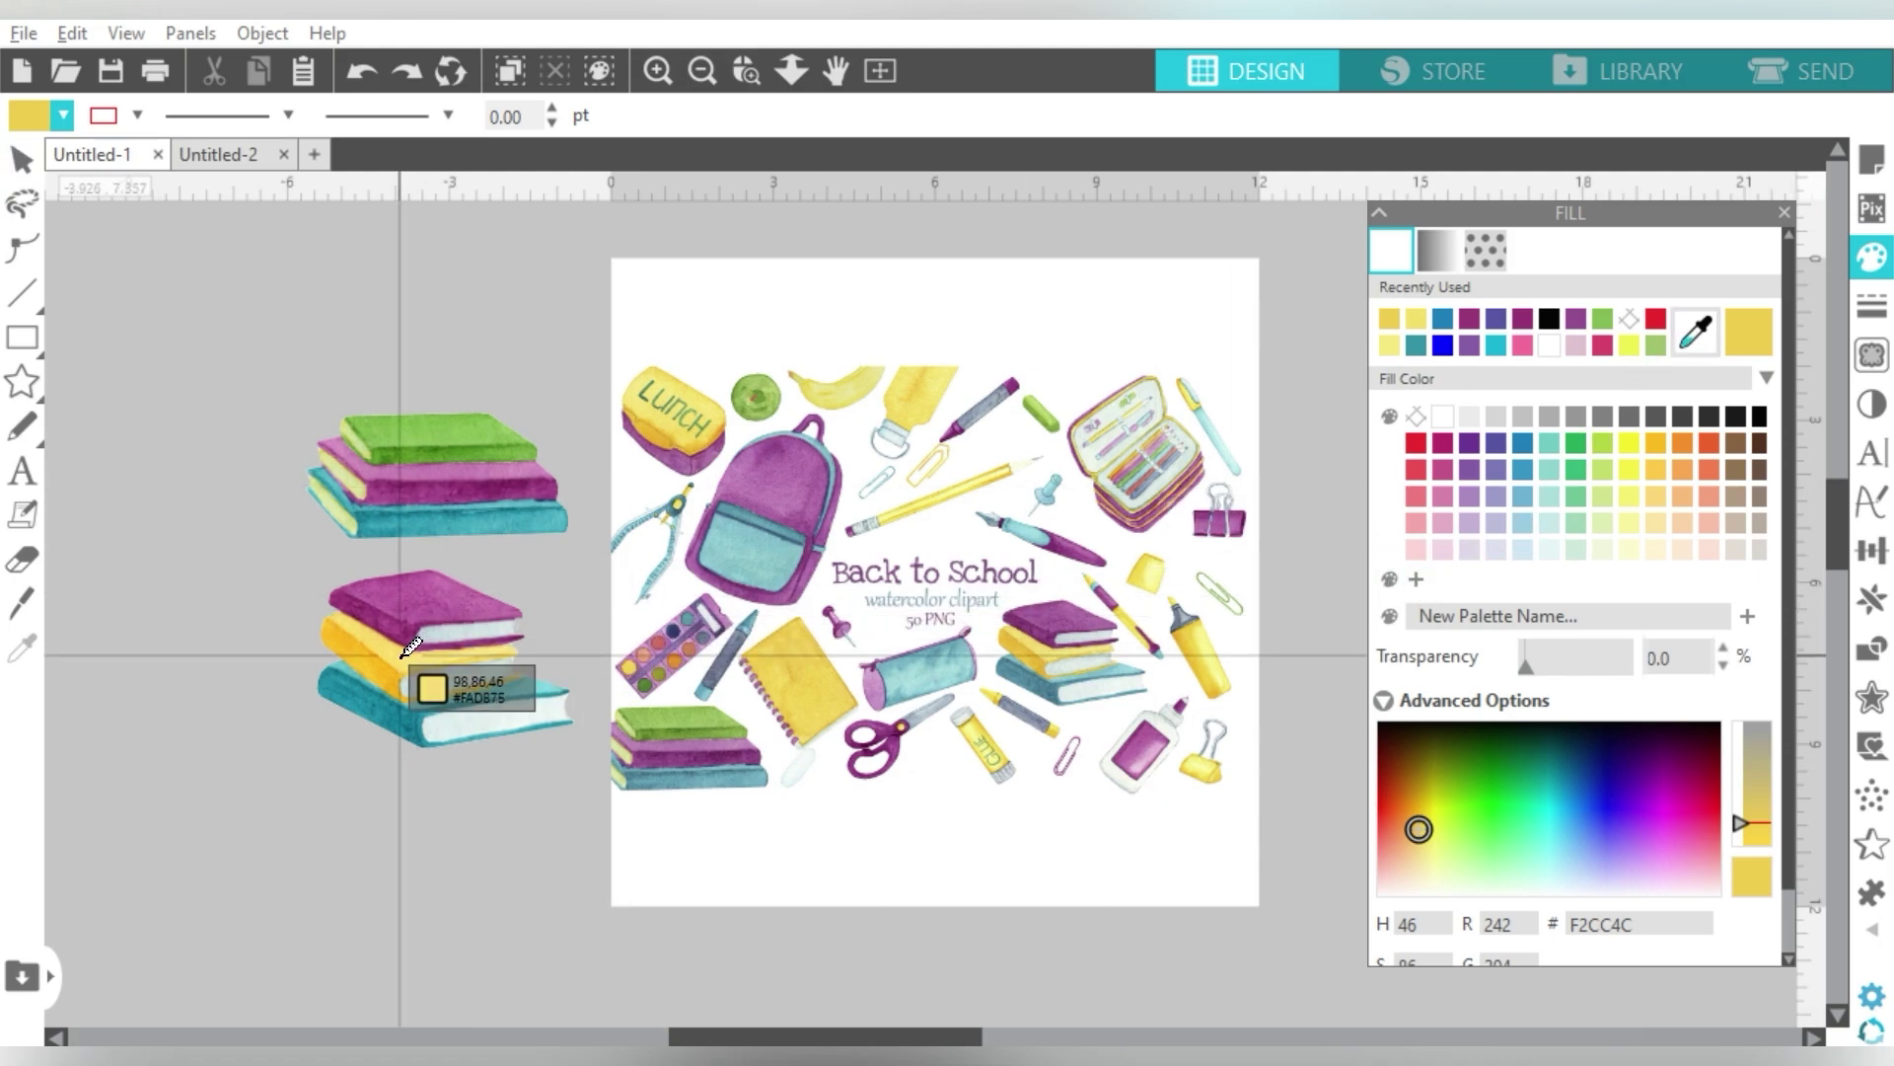
left_click(398, 671)
left_click(1696, 333)
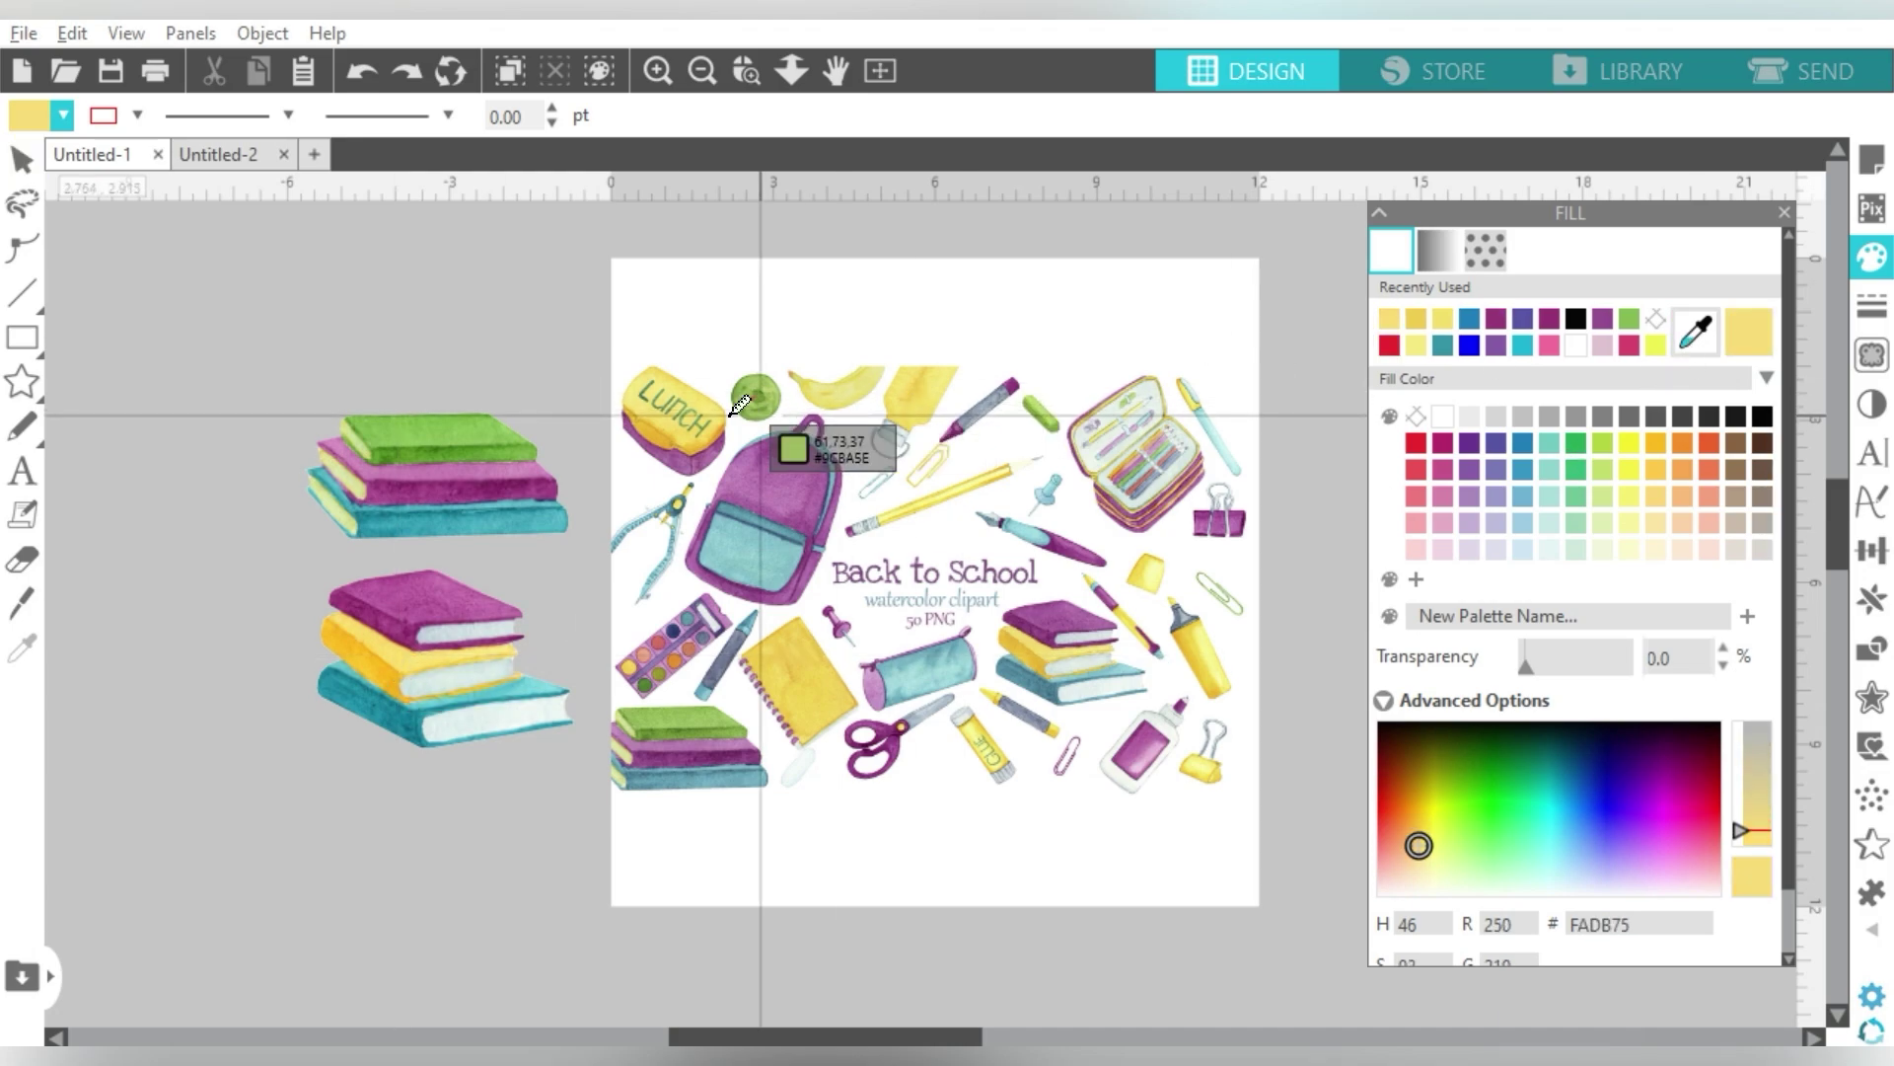
left_click(793, 667)
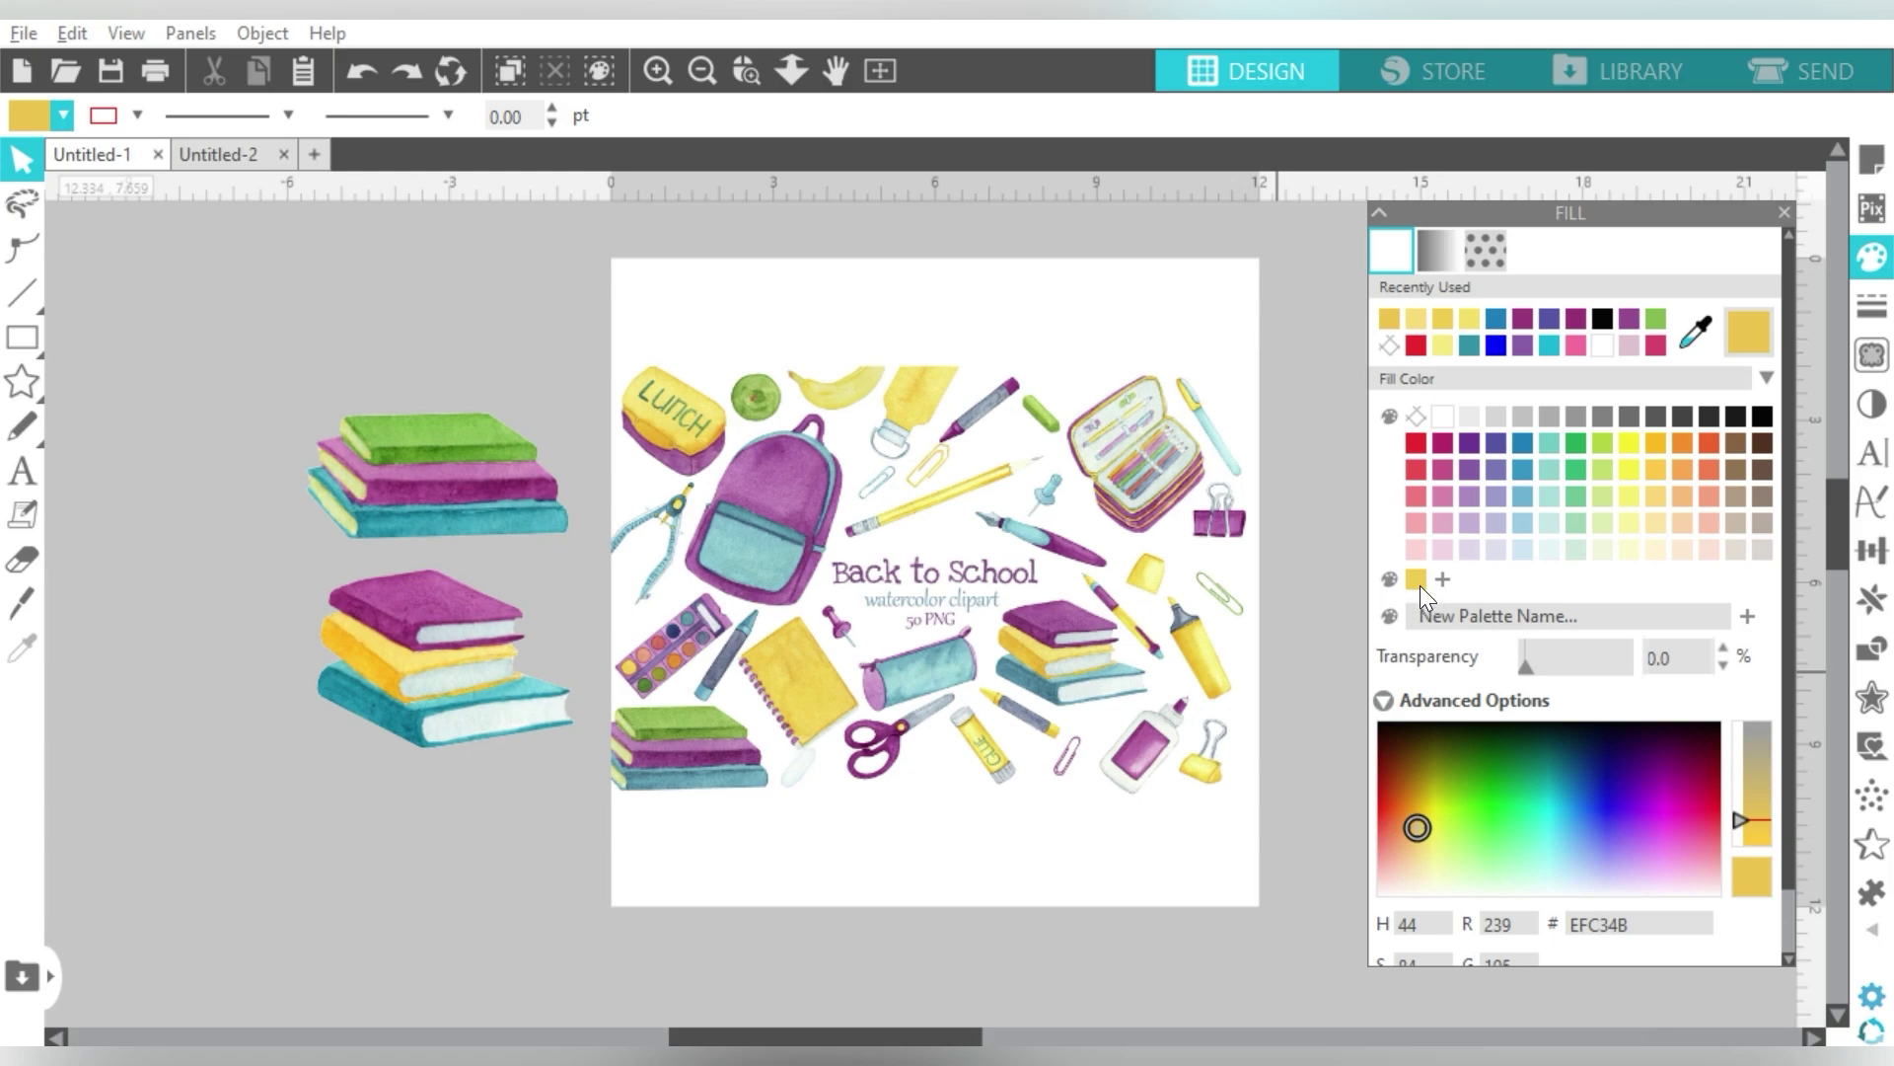
Step: Sample green from a book cover, adjust its hex and blue values, and add it to the custom palette
left_click(1697, 333)
left_click(459, 441)
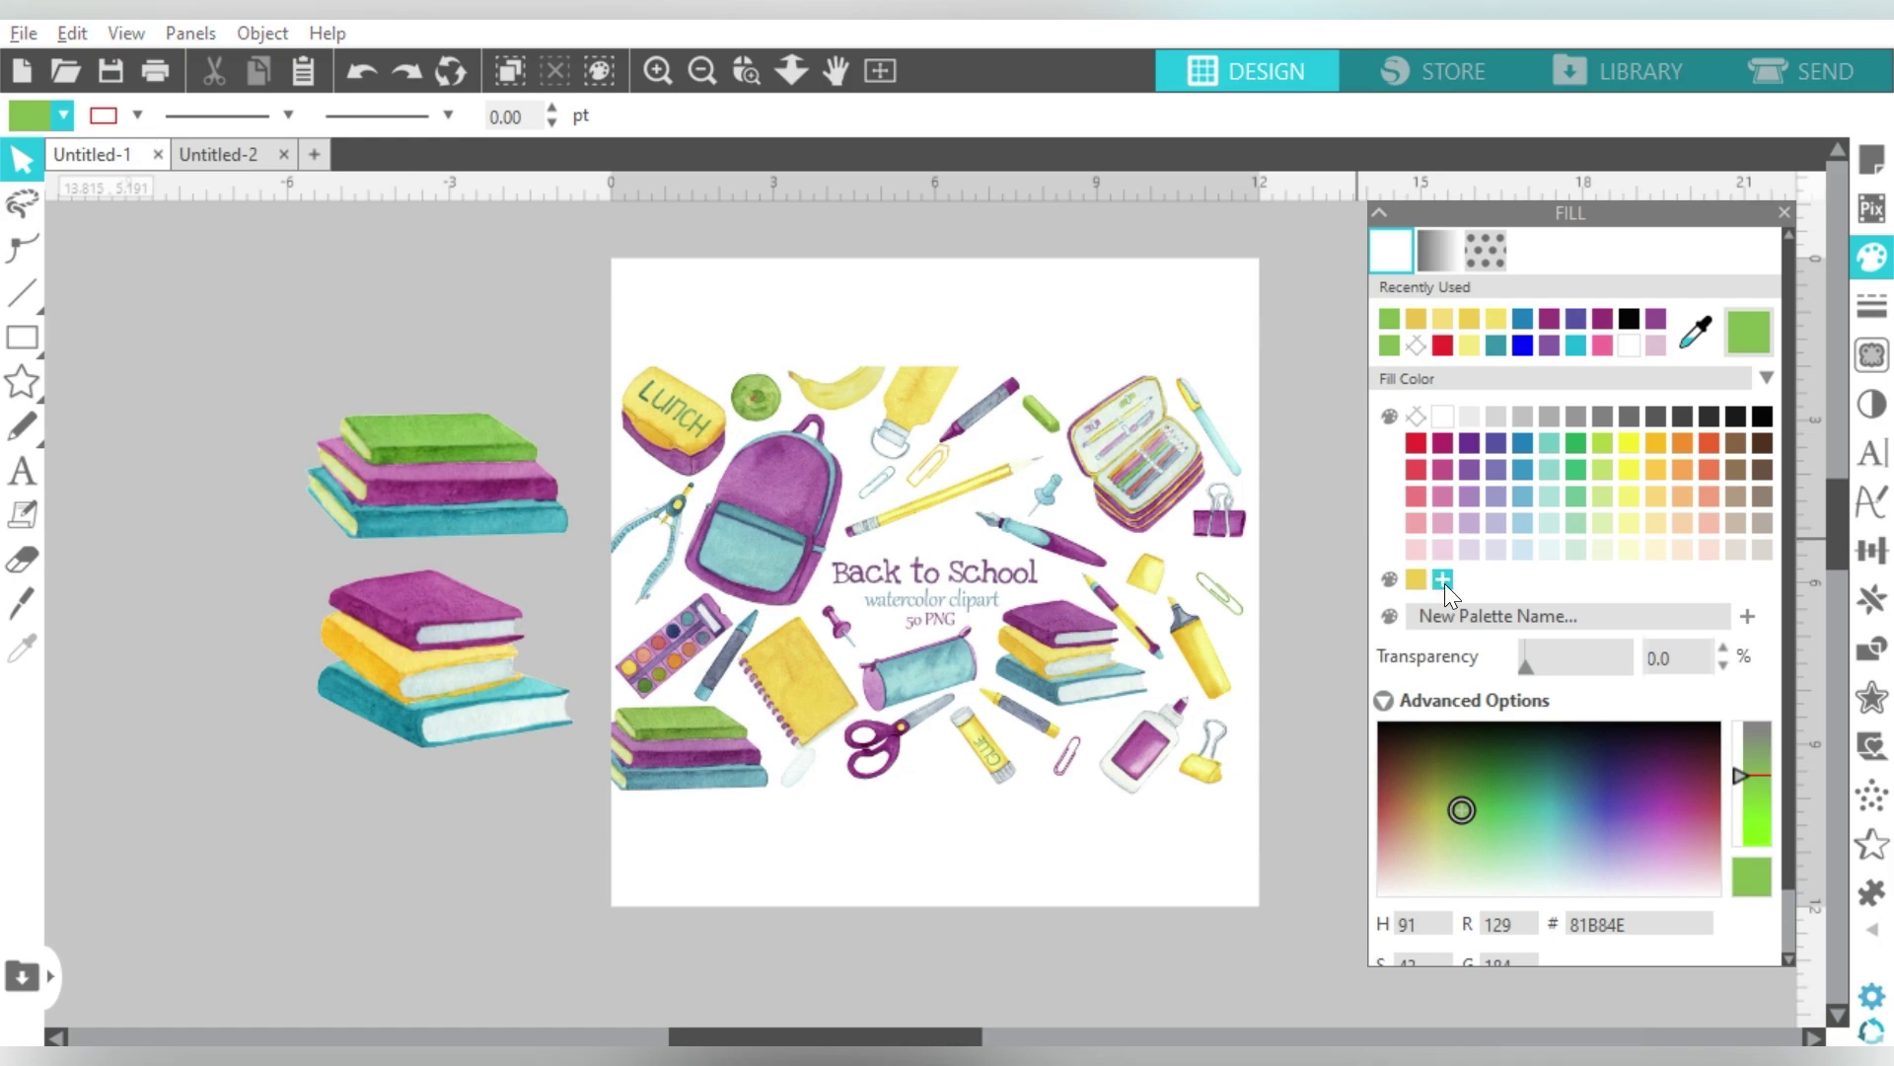
scroll(1445, 590, "down", 1)
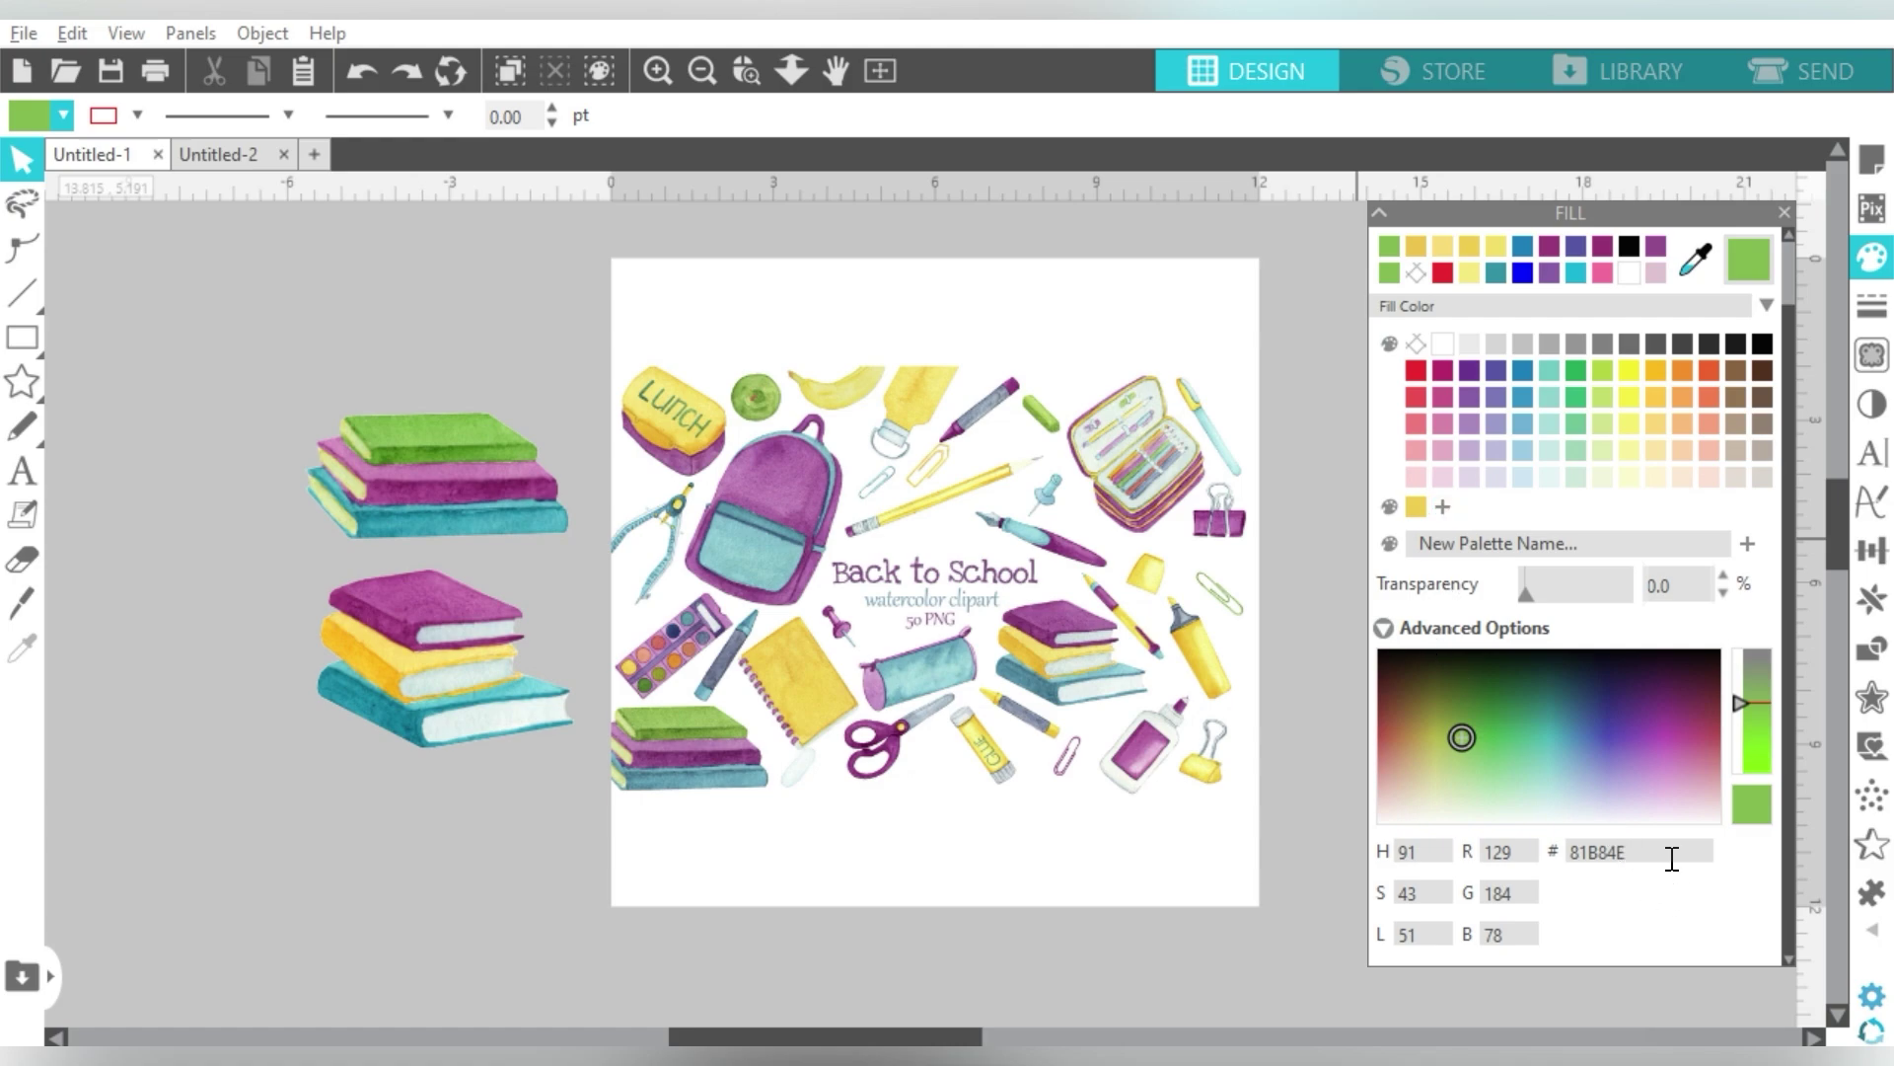
key("BackSpace")
type("D")
left_click(1523, 936)
key("BackSpace")
type("4")
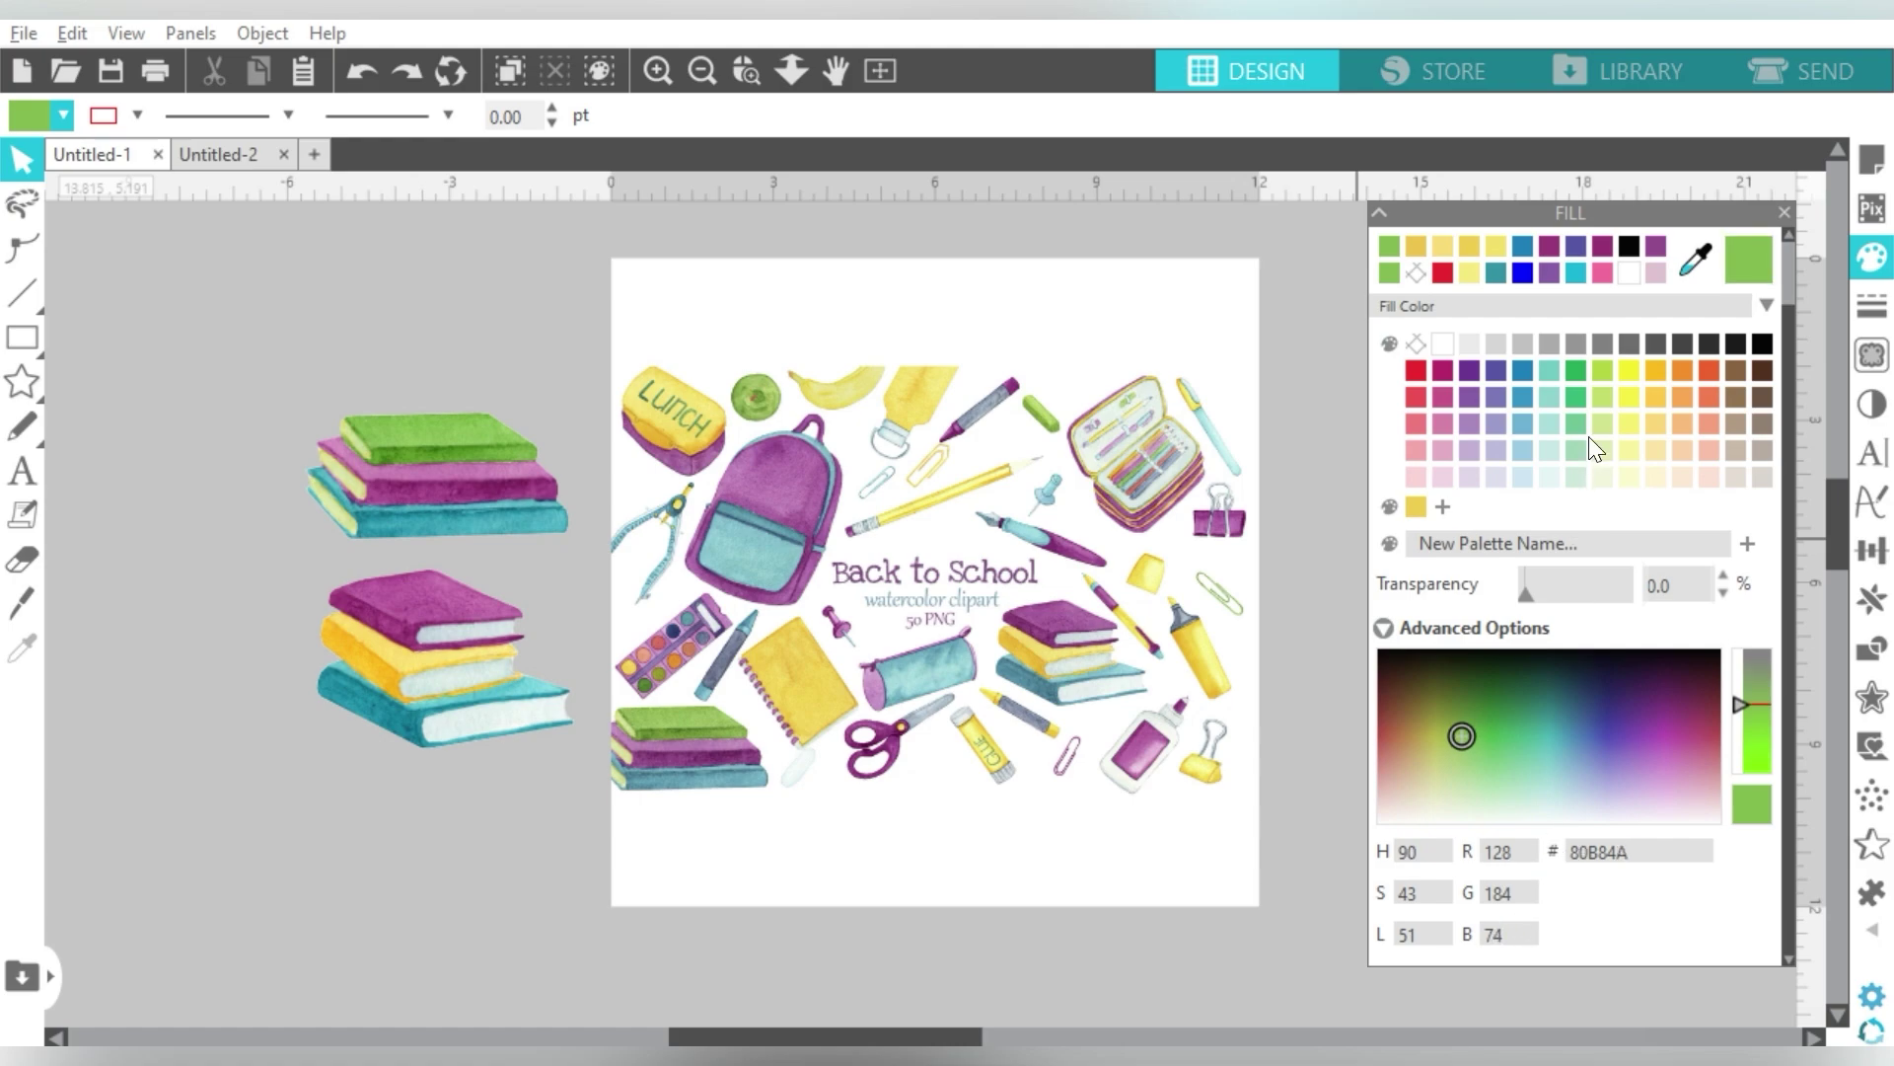
left_click(1443, 506)
Step: Sample teal, purple and dark teal from the books, adding teal and purple as swatches
left_click(1691, 261)
left_click(517, 541)
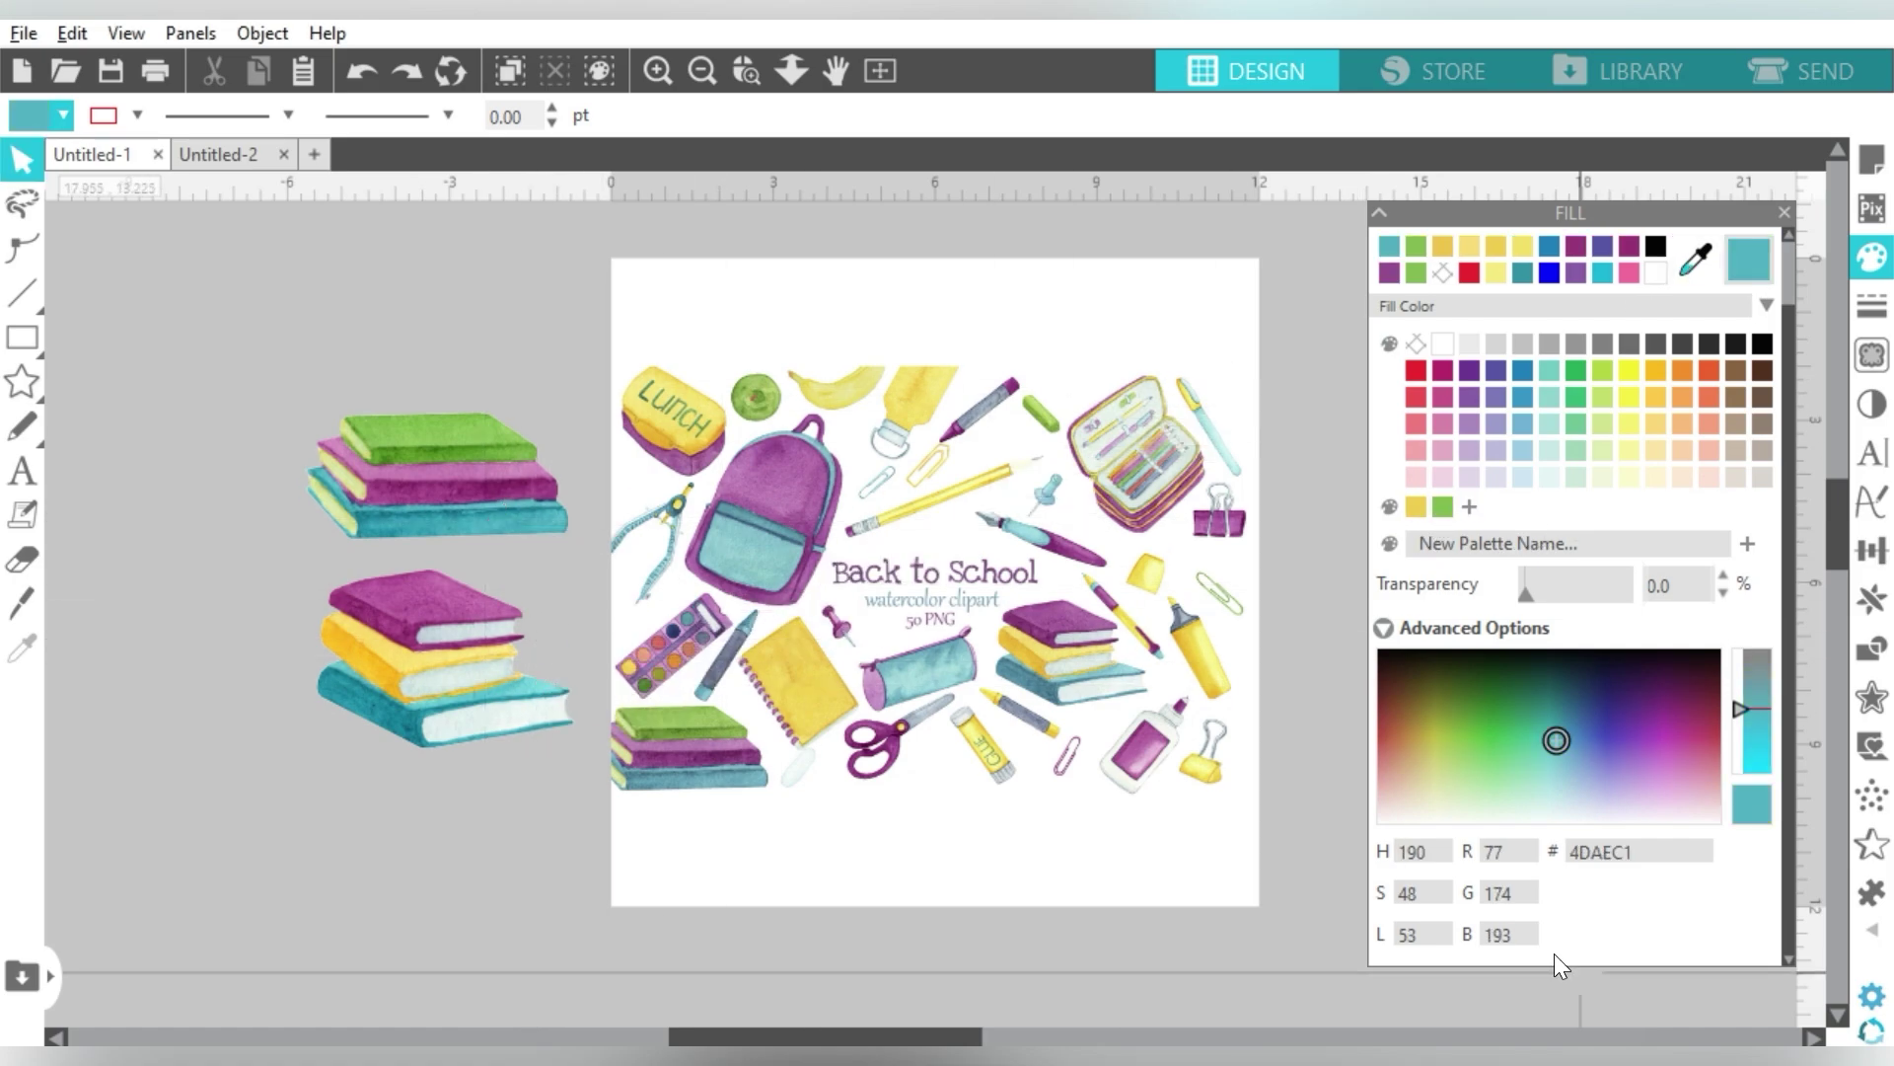
left_click(1469, 506)
left_click(1699, 261)
left_click(410, 621)
left_click(1496, 506)
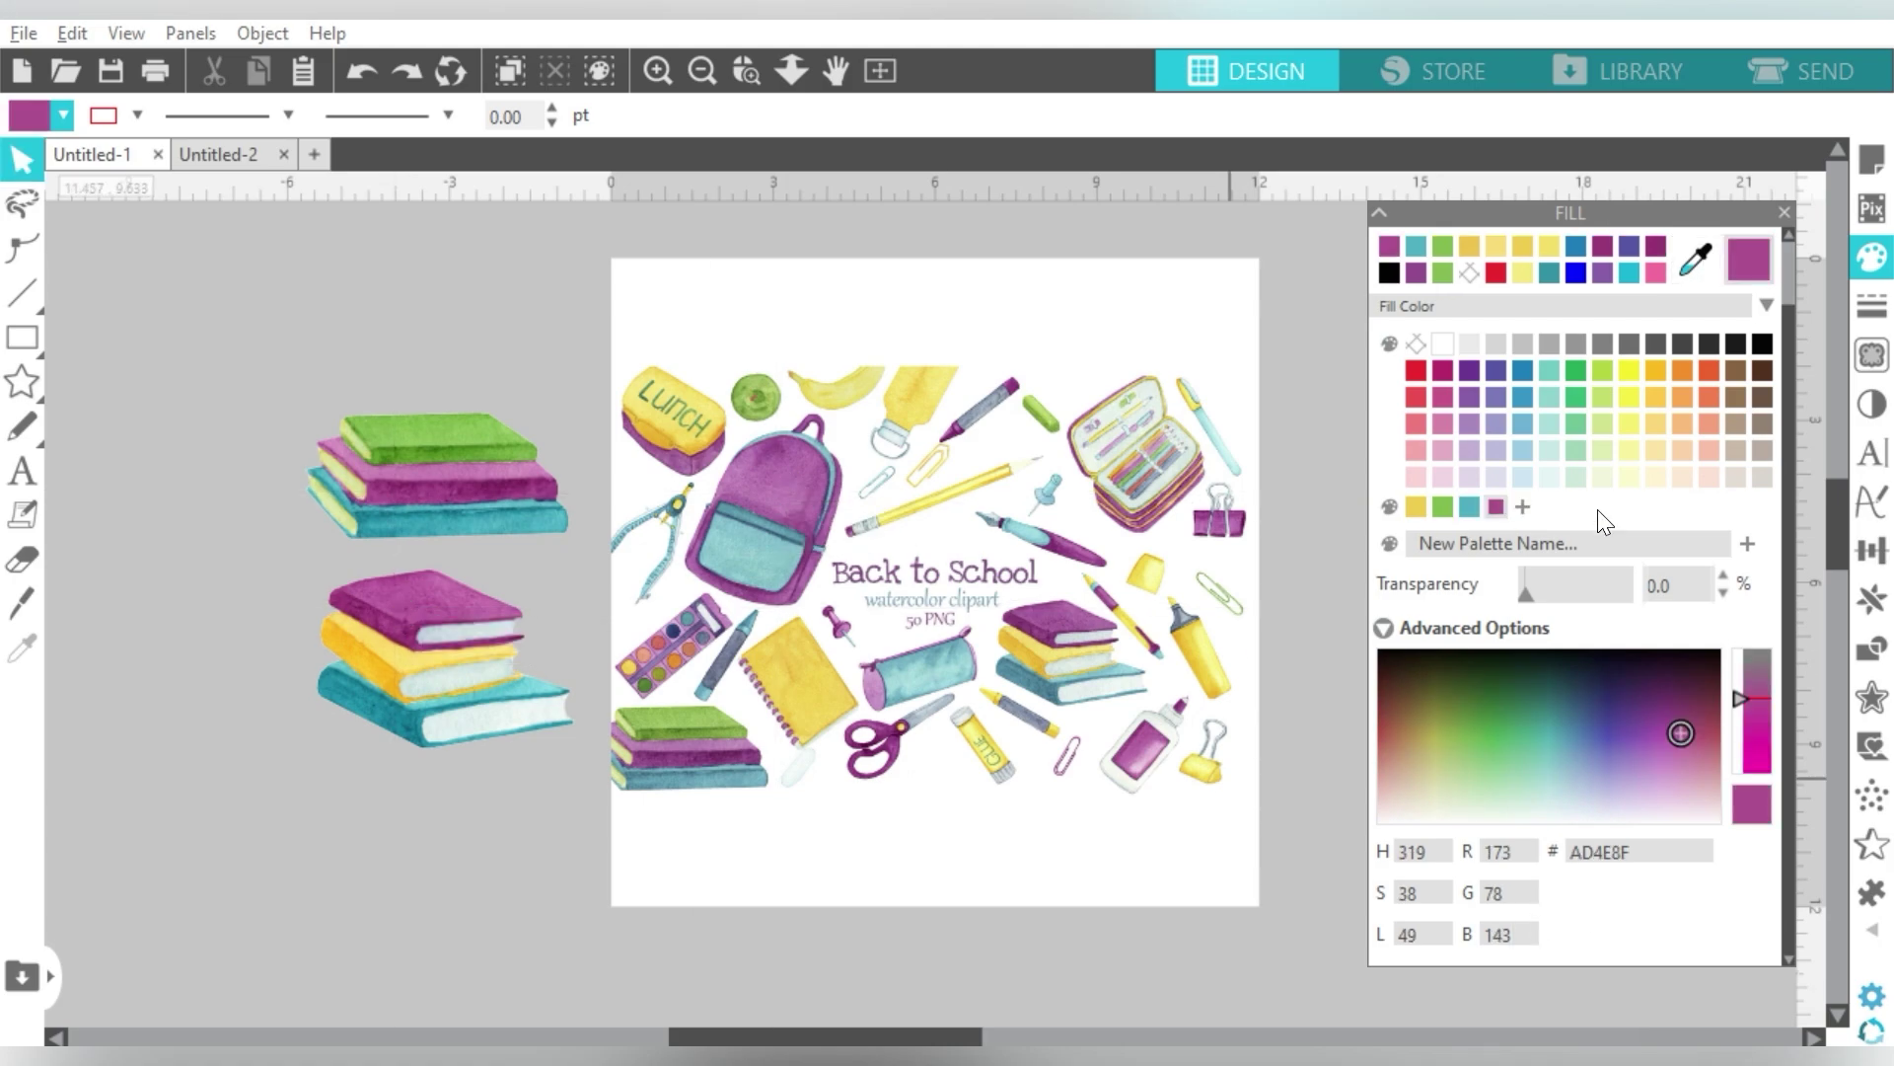
left_click(1697, 262)
left_click(334, 681)
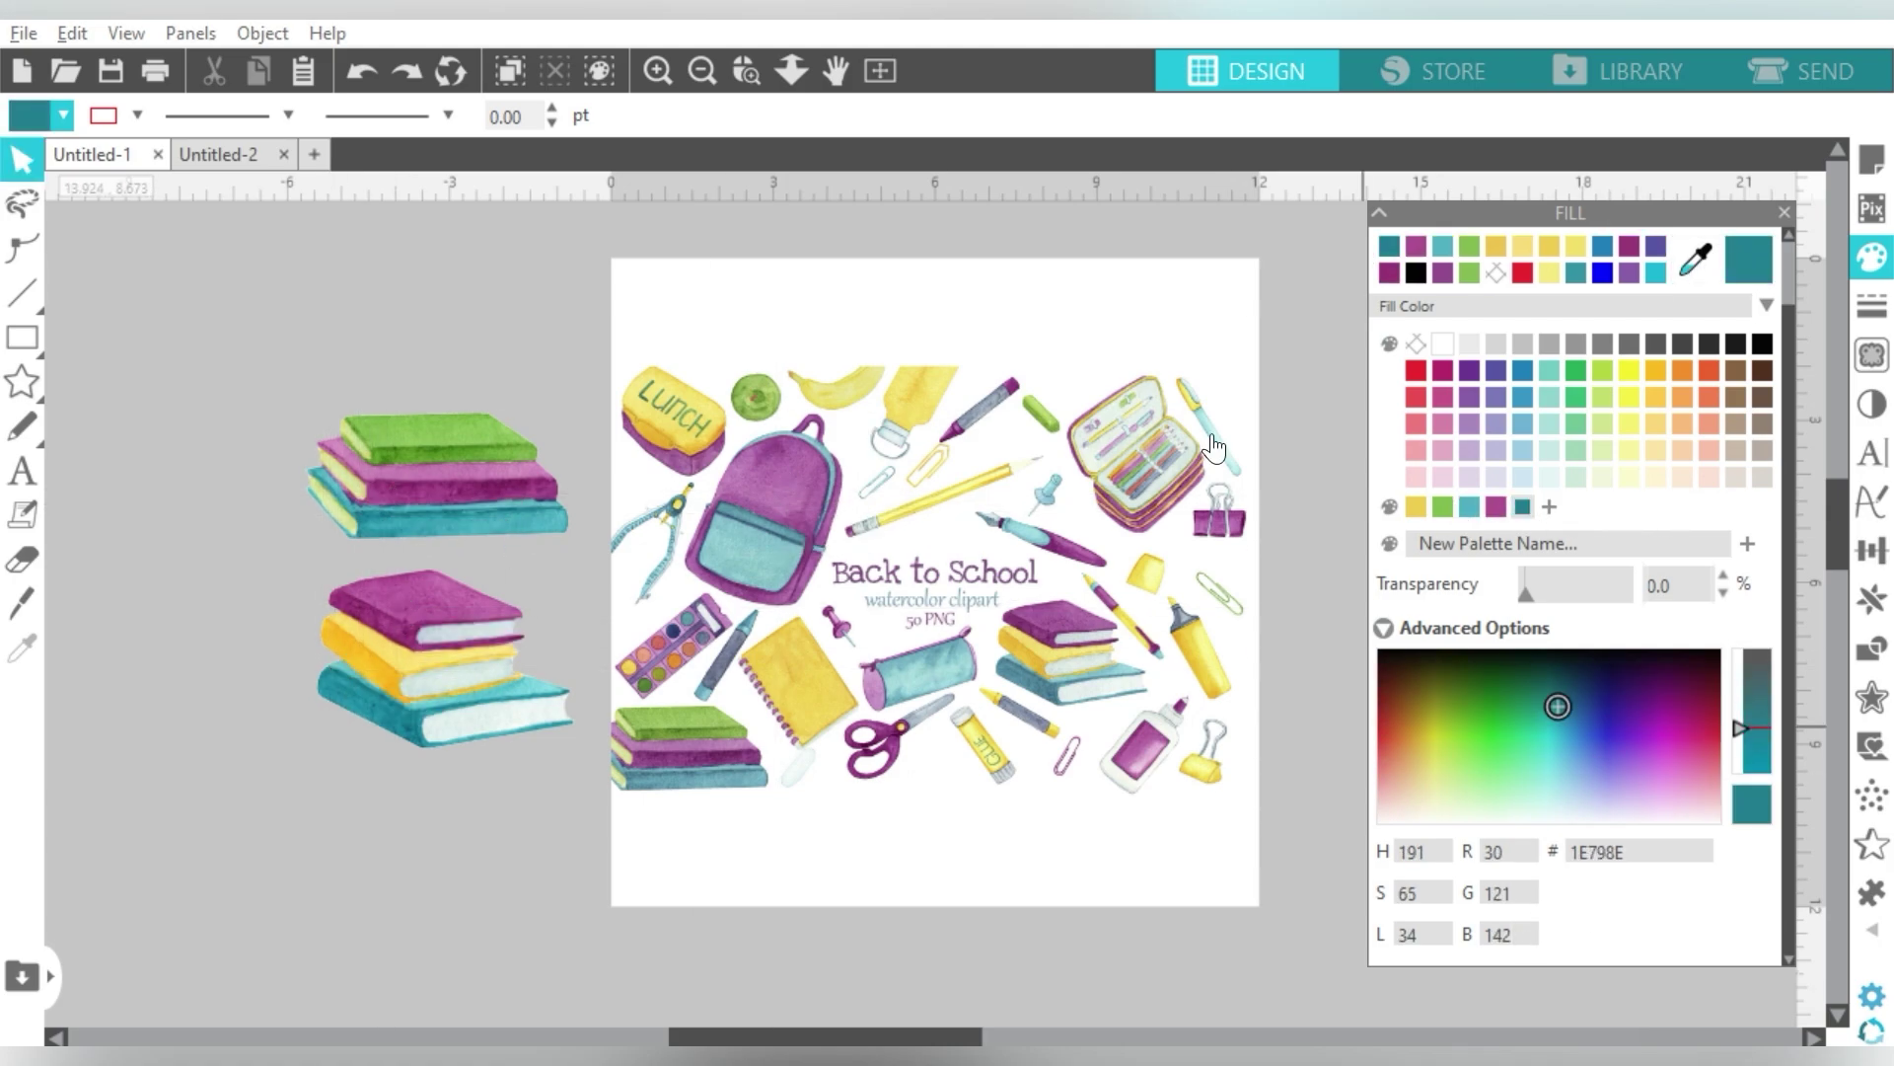
Step: Select and delete the Back to School clipart, undoing once before deleting it again
left_click_drag(1261, 292, 1079, 525)
key("Delete")
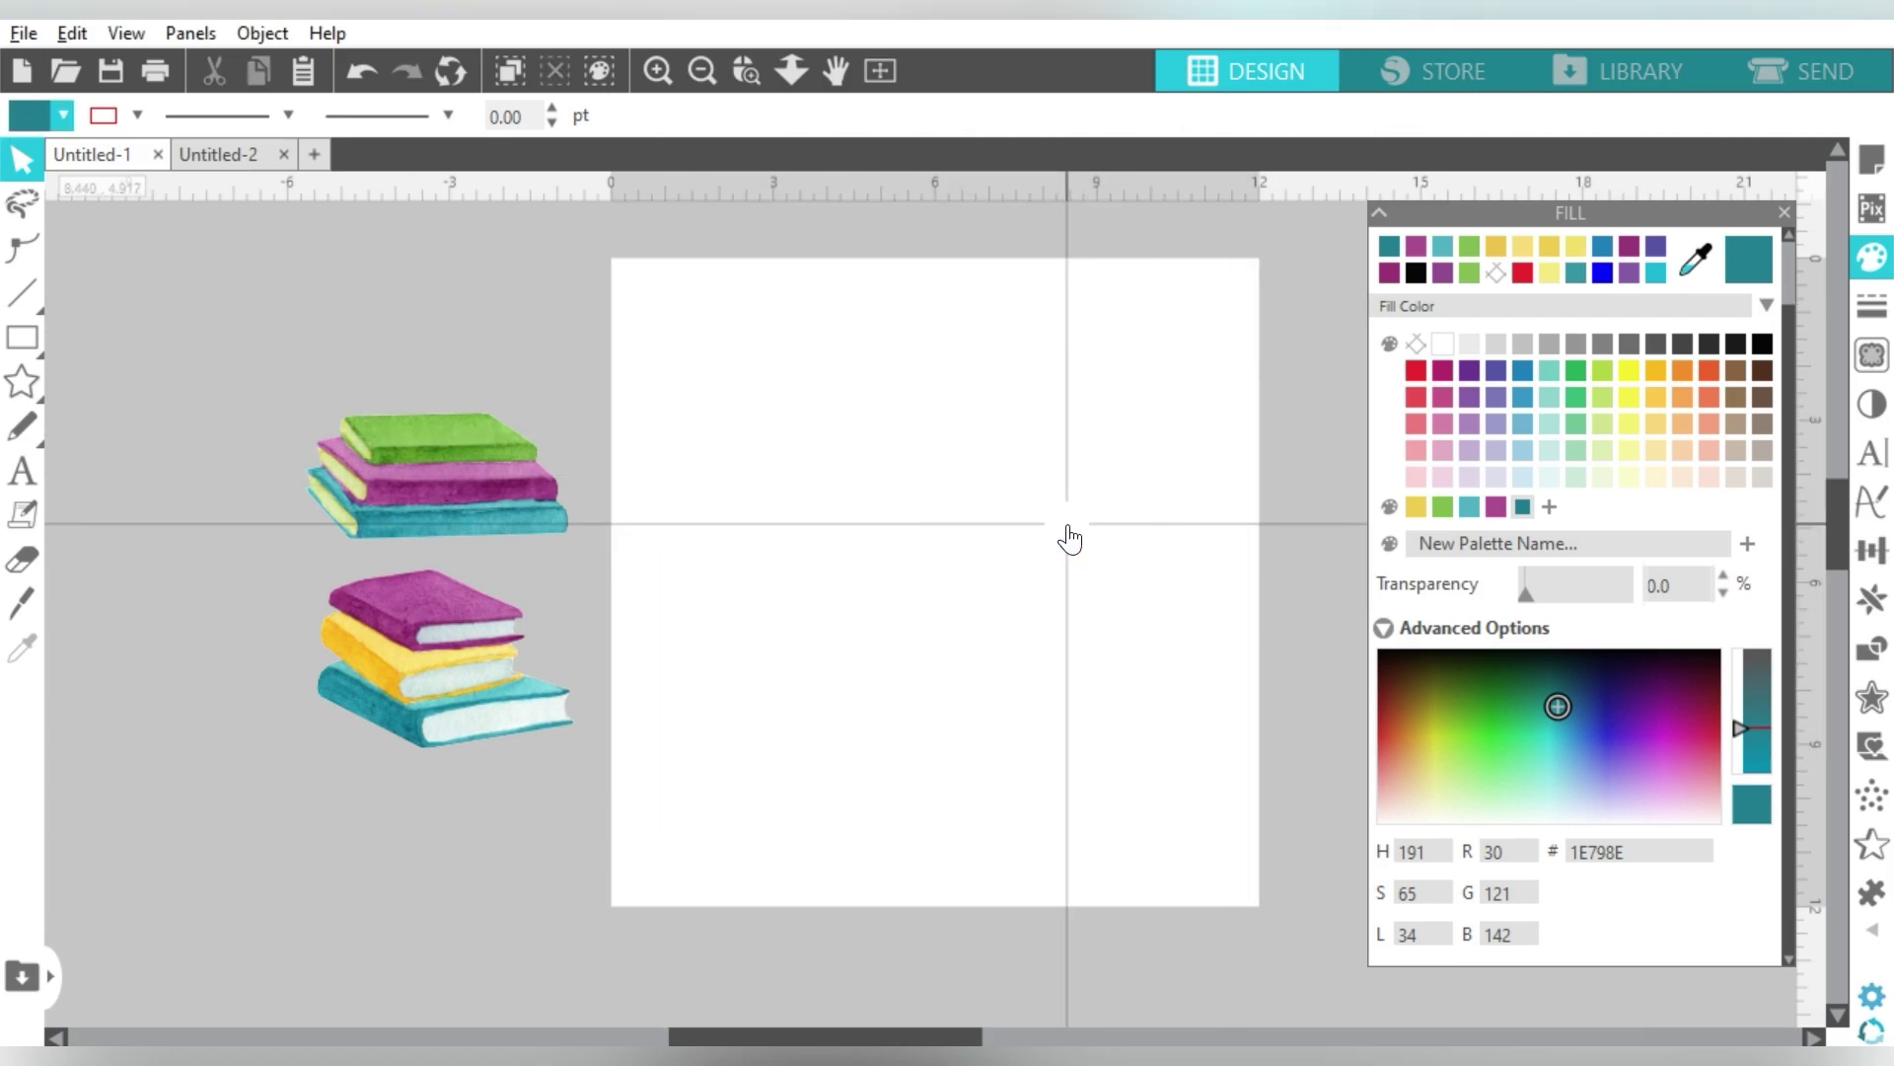
key("ctrl+z")
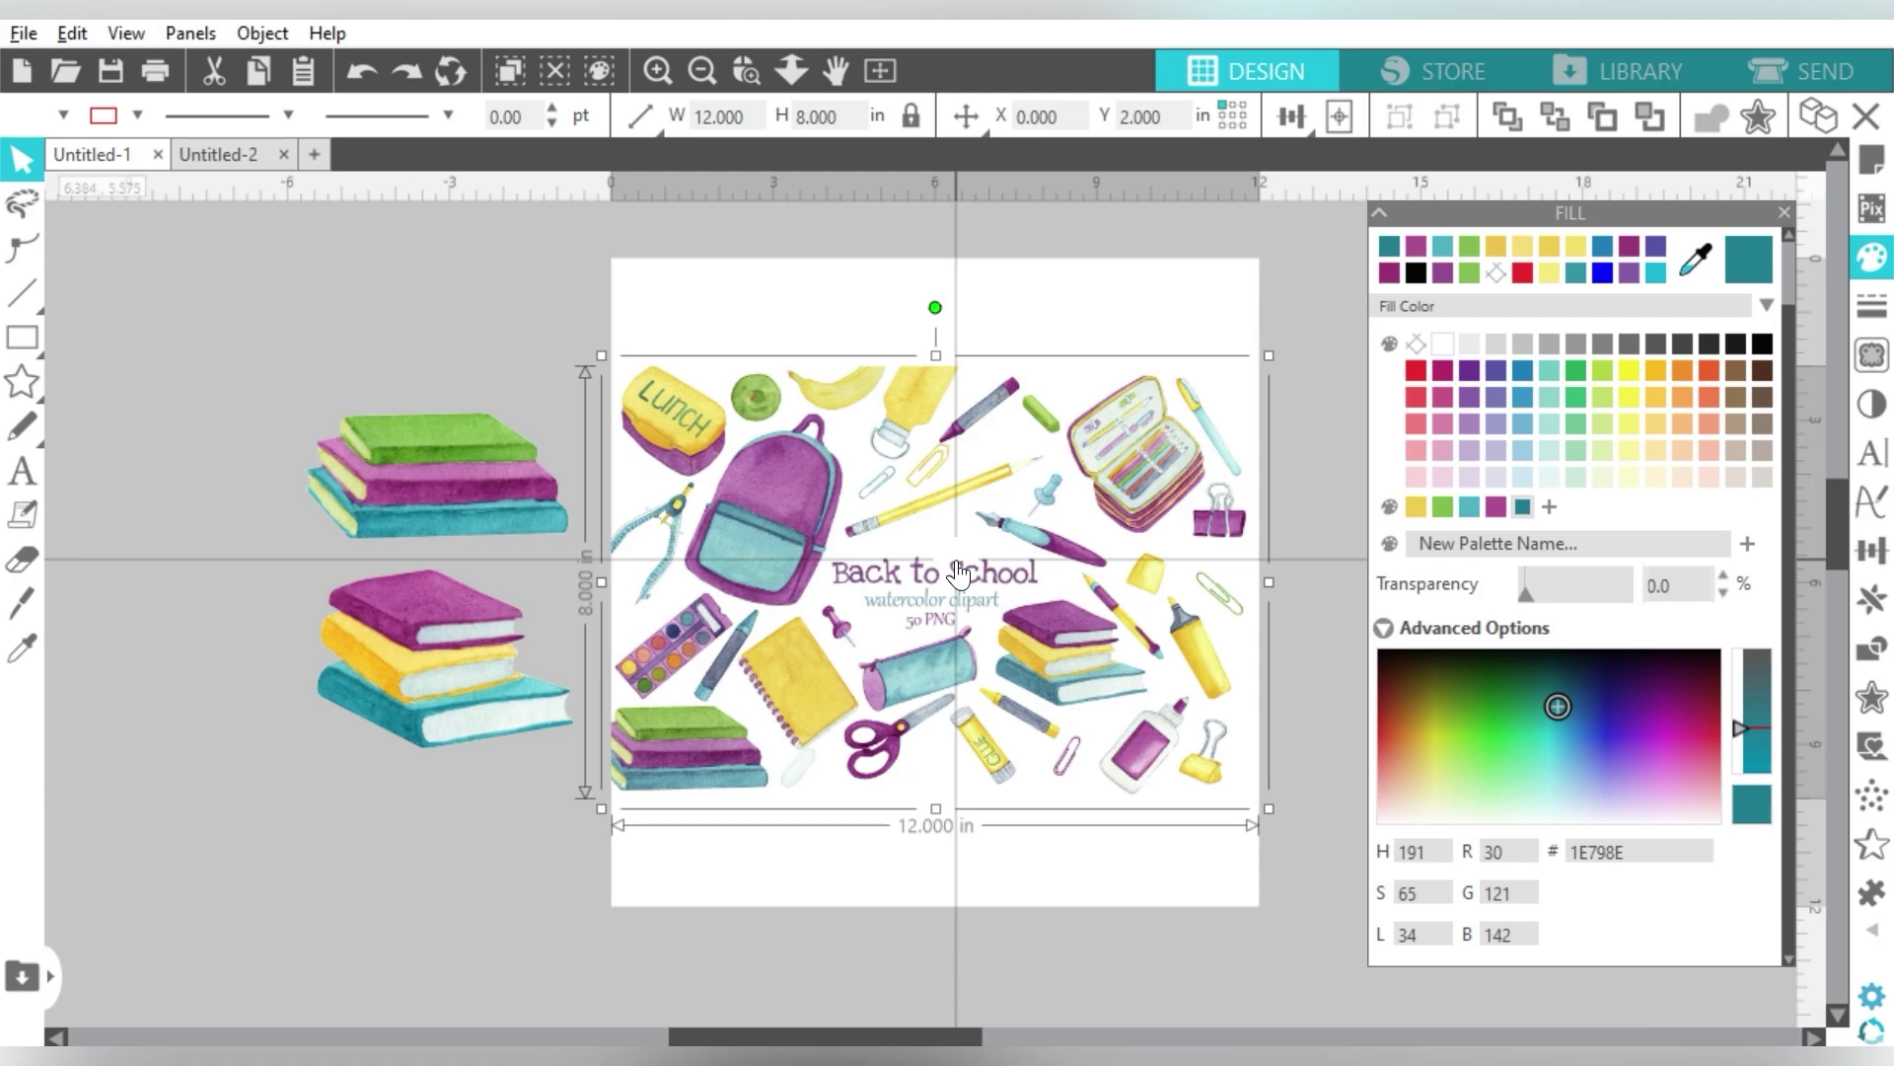
key("Delete")
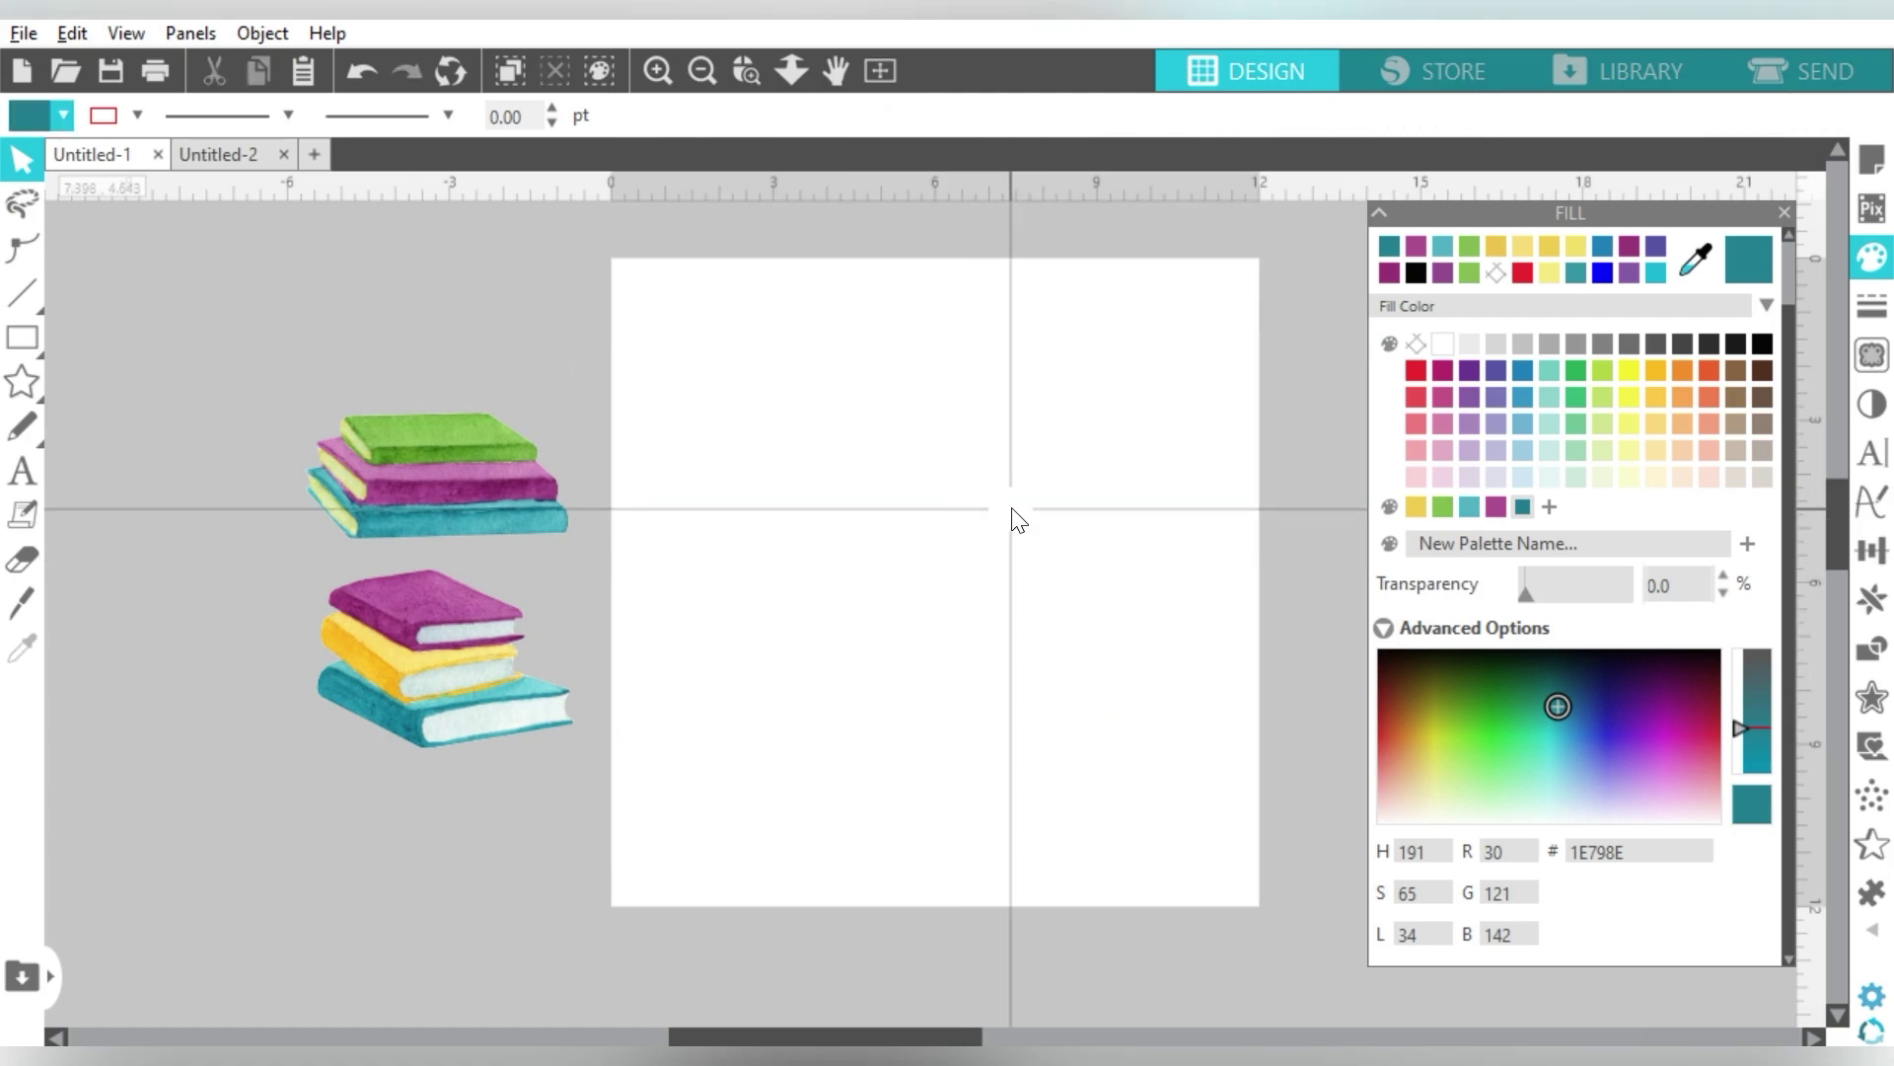
Step: Type the quote lines 'I have', 'LIVED a', 'thousand' and 'LIVES' in a text box
left_click(21, 471)
left_click(858, 365)
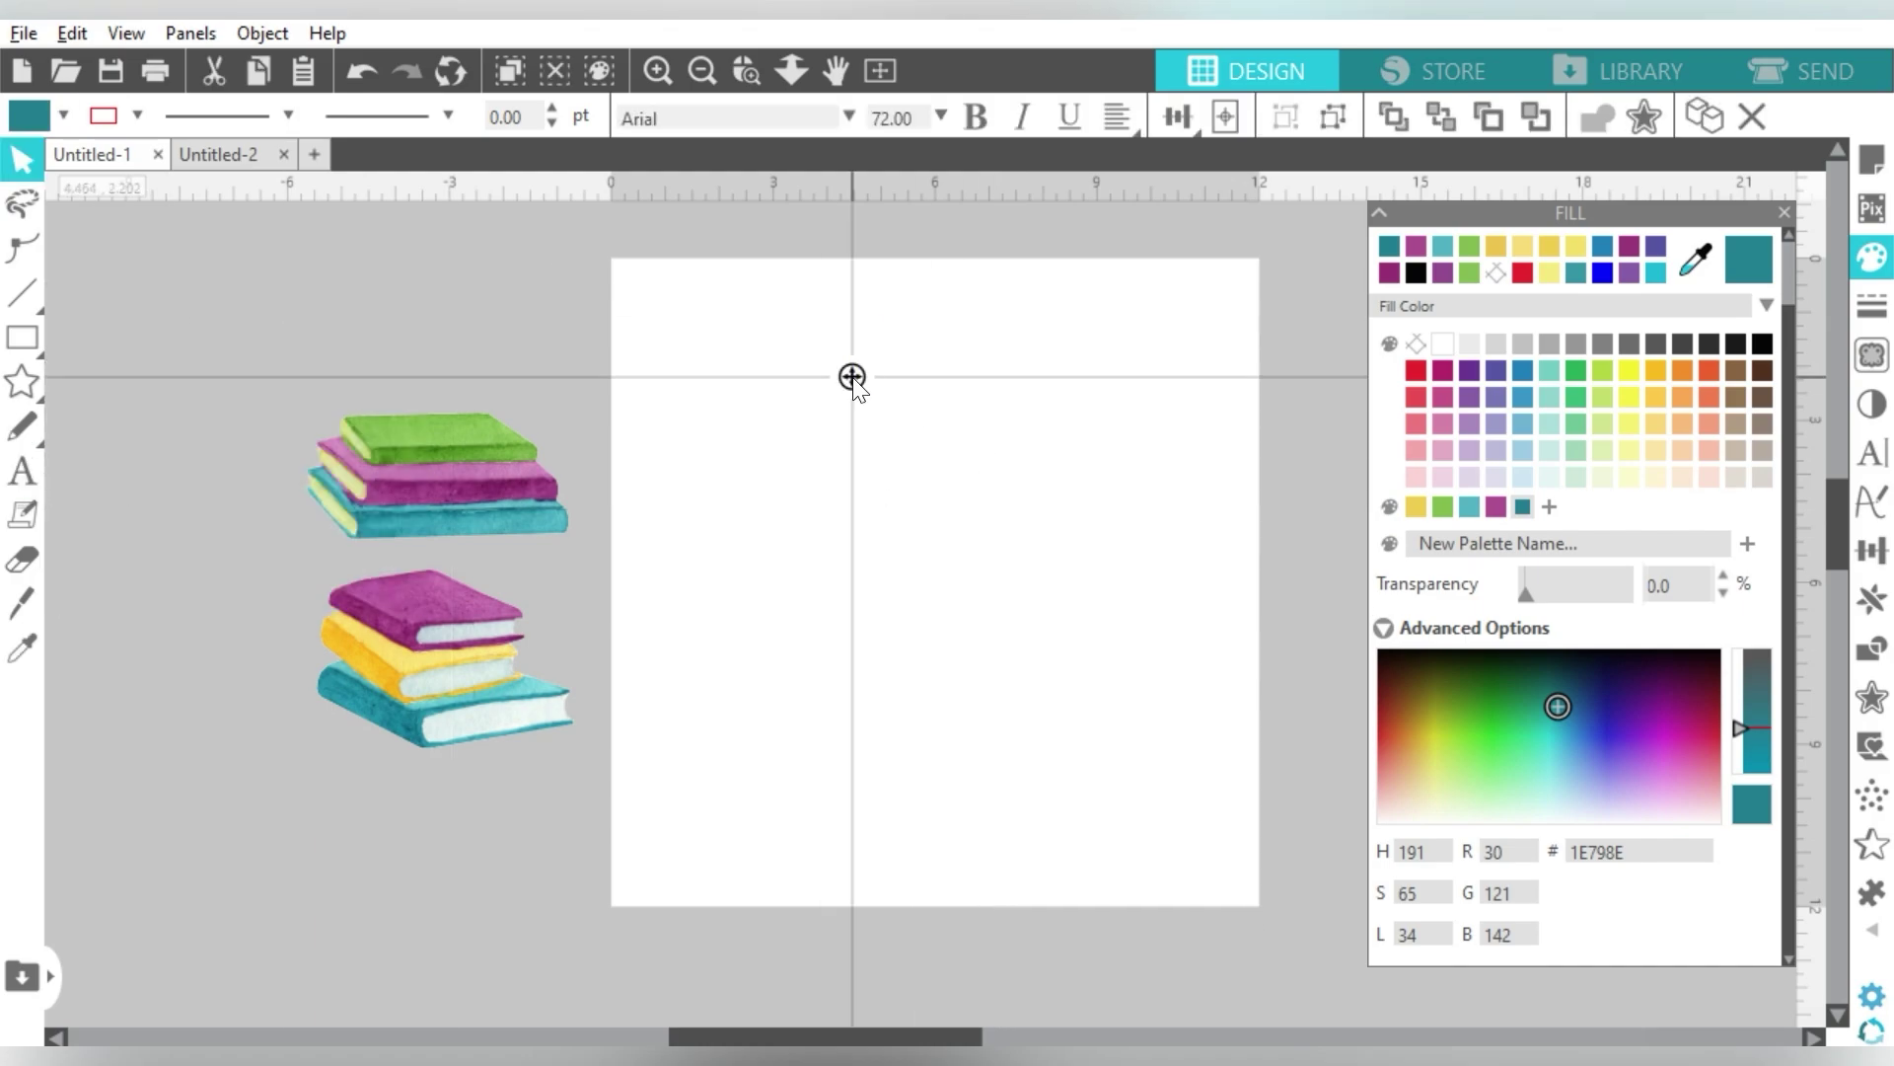
scroll(859, 372, "up", 1)
type("I have")
key("Return")
type("LIVED")
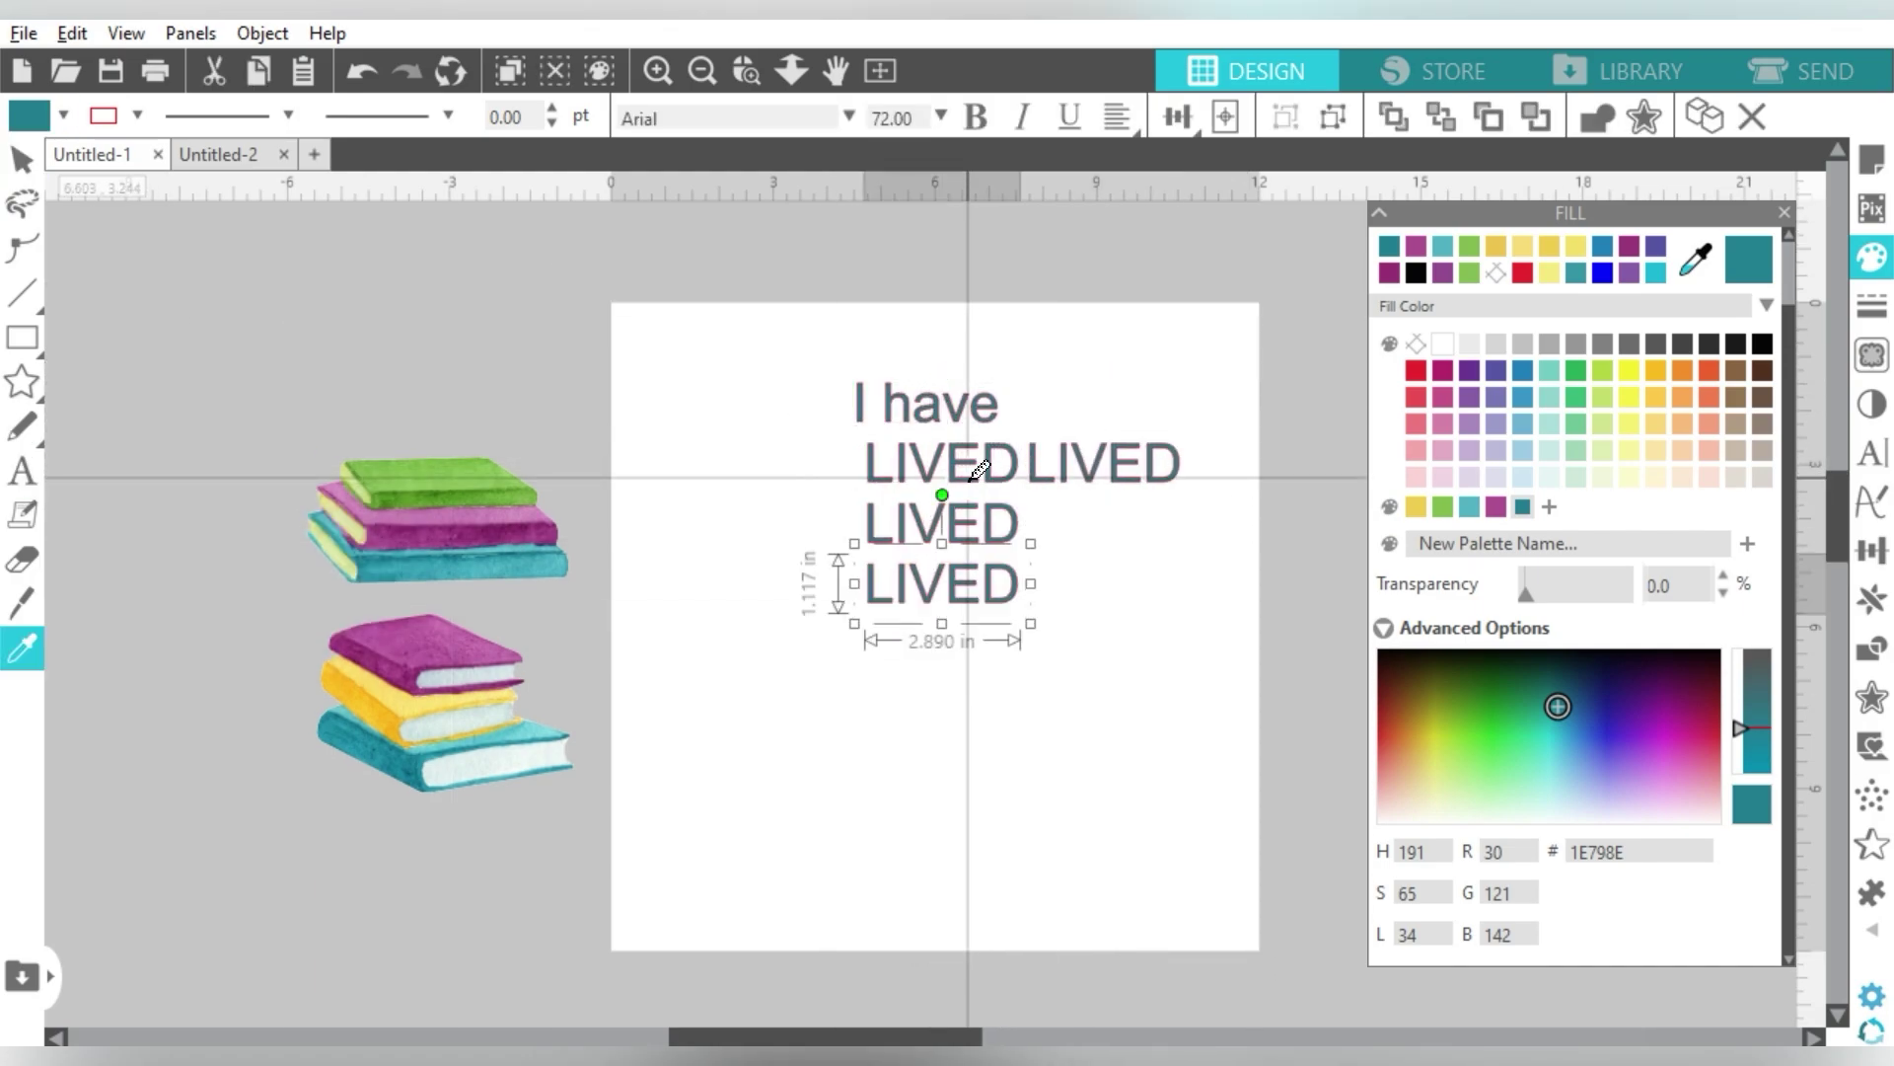
type(" a")
key("Return")
type("thousand")
mouse_move(863, 587)
left_mouse_down()
mouse_move(1021, 592)
mouse_move(1120, 803)
left_mouse_up()
type("LIVES")
key("Escape")
Step: Fill the text purple and retype words as 'lived' and 'A'
left_click(1416, 246)
left_click(1872, 452)
left_click_drag(1046, 513, 838, 550)
type("lived")
double_click(1145, 520)
type("A")
key("Escape")
Step: Try several script fonts on 'lived' and 'thousand' from the Text Style font list
left_click(1497, 602)
left_click(1480, 676)
scroll(1514, 584, "down", 5)
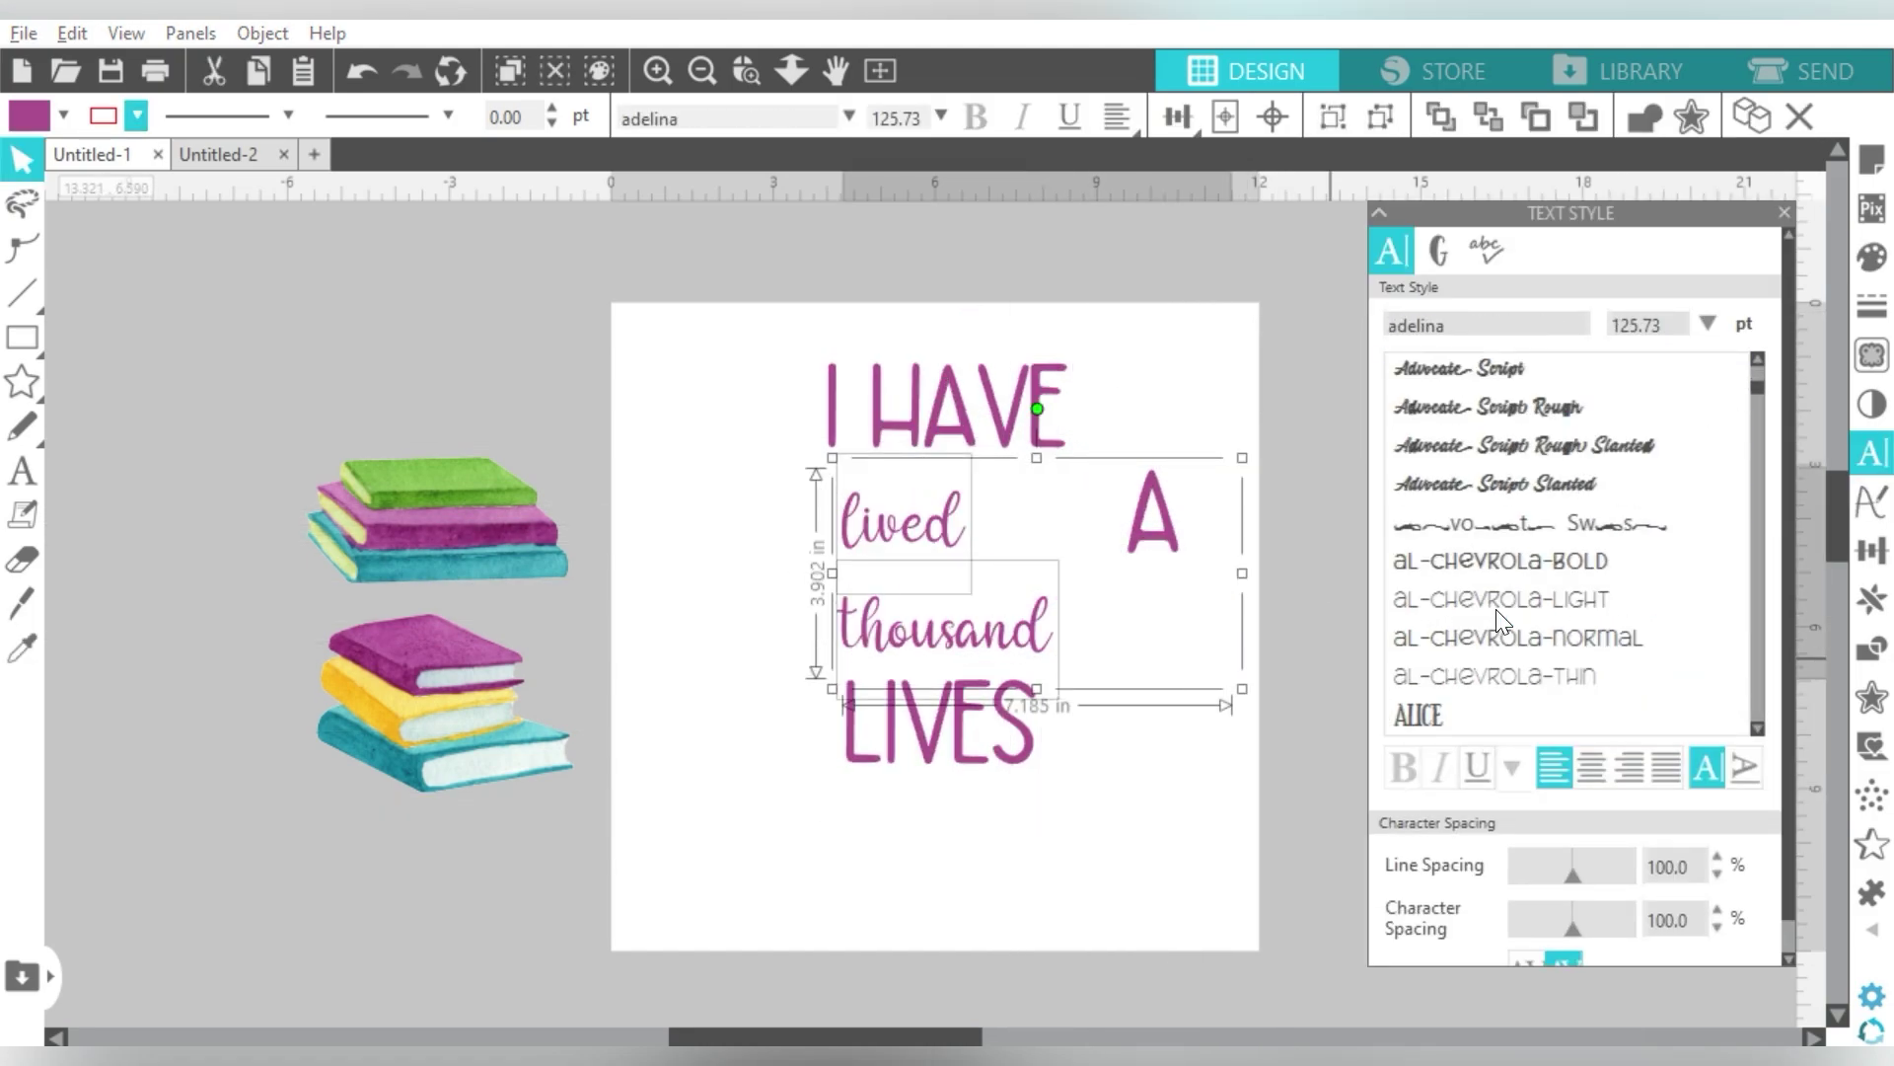
left_click(1409, 578)
scroll(1421, 571, "down", 3)
scroll(1421, 571, "down", 3)
left_click(1431, 606)
scroll(1431, 606, "down", 6)
Step: Preview the al-chamorra-normal, BananaPancakes and Brunella fonts on the text
key("Escape")
scroll(1571, 592, "down", 3)
left_click(1576, 452)
scroll(1577, 452, "down", 6)
left_click(1532, 464)
scroll(1532, 575, "down", 3)
scroll(1538, 589, "down", 2)
left_click(1525, 582)
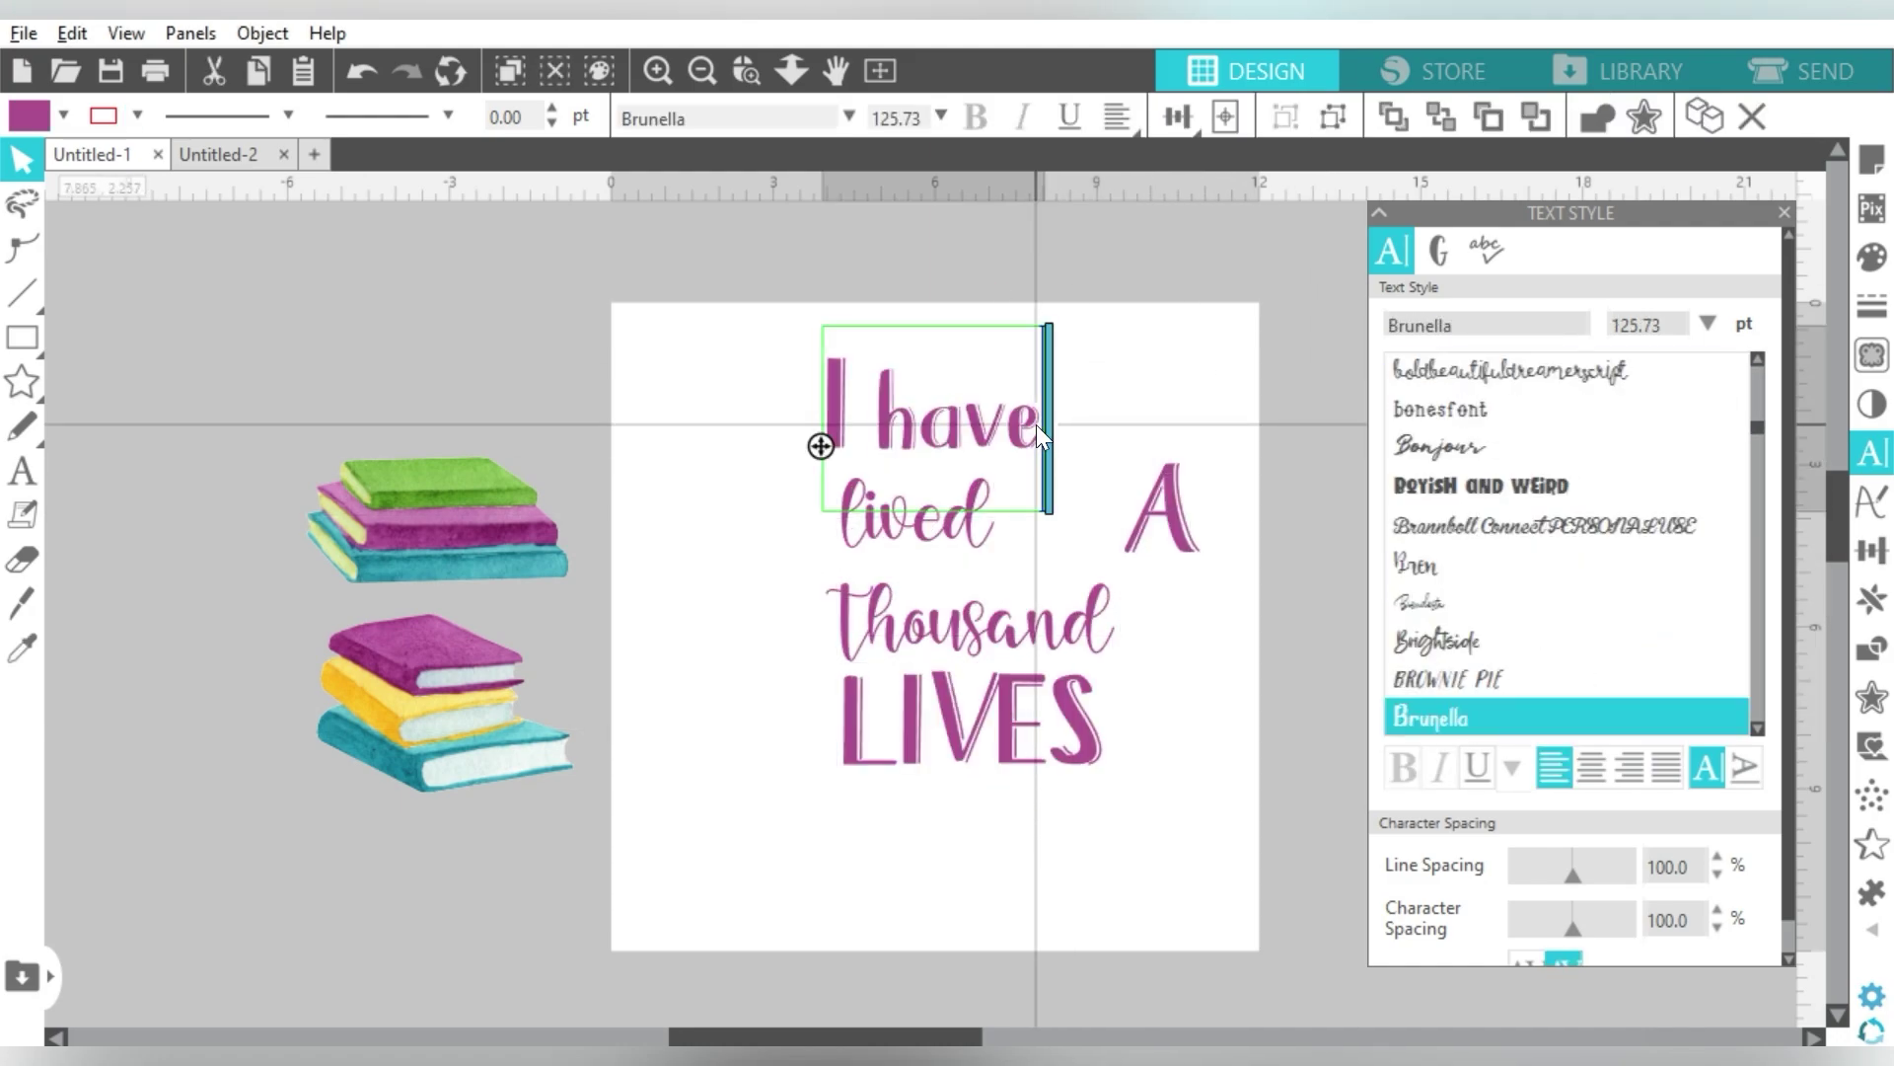
scroll(1534, 630, "down", 3)
Step: Try Butter And Garlic Cute Caps, ClaudeFont and CLN-Backstory2, settling on a CLN-HolidayColors caps font
left_click(1533, 630)
scroll(1533, 629, "down", 8)
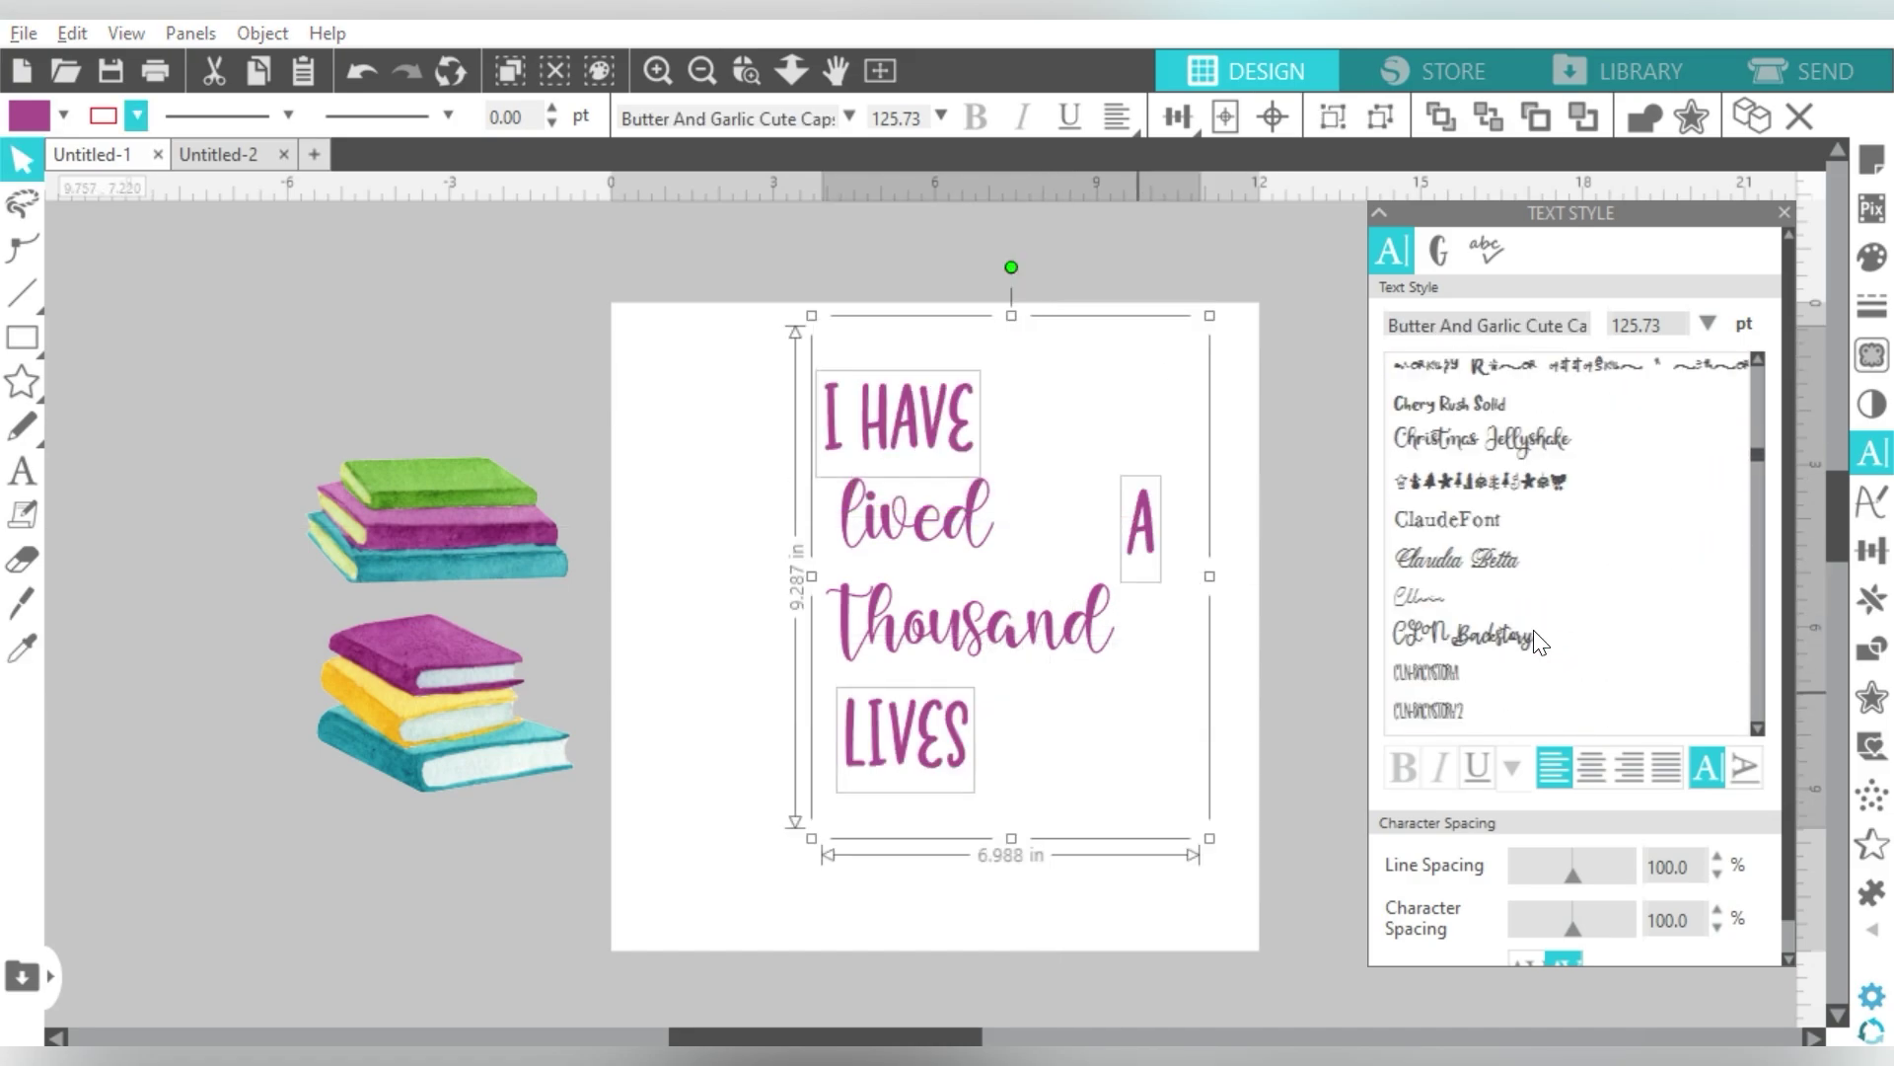
left_click(1489, 519)
scroll(1593, 555, "down", 2)
left_click(1454, 622)
scroll(1453, 625, "down", 2)
scroll(1489, 580, "down", 3)
left_click(1489, 580)
Step: Move the second book stack onto the page, rearrange the quote lines, and enlarge the design
left_click_drag(908, 533, 981, 491)
left_click_drag(444, 706, 829, 503)
left_click_drag(1142, 597, 1019, 533)
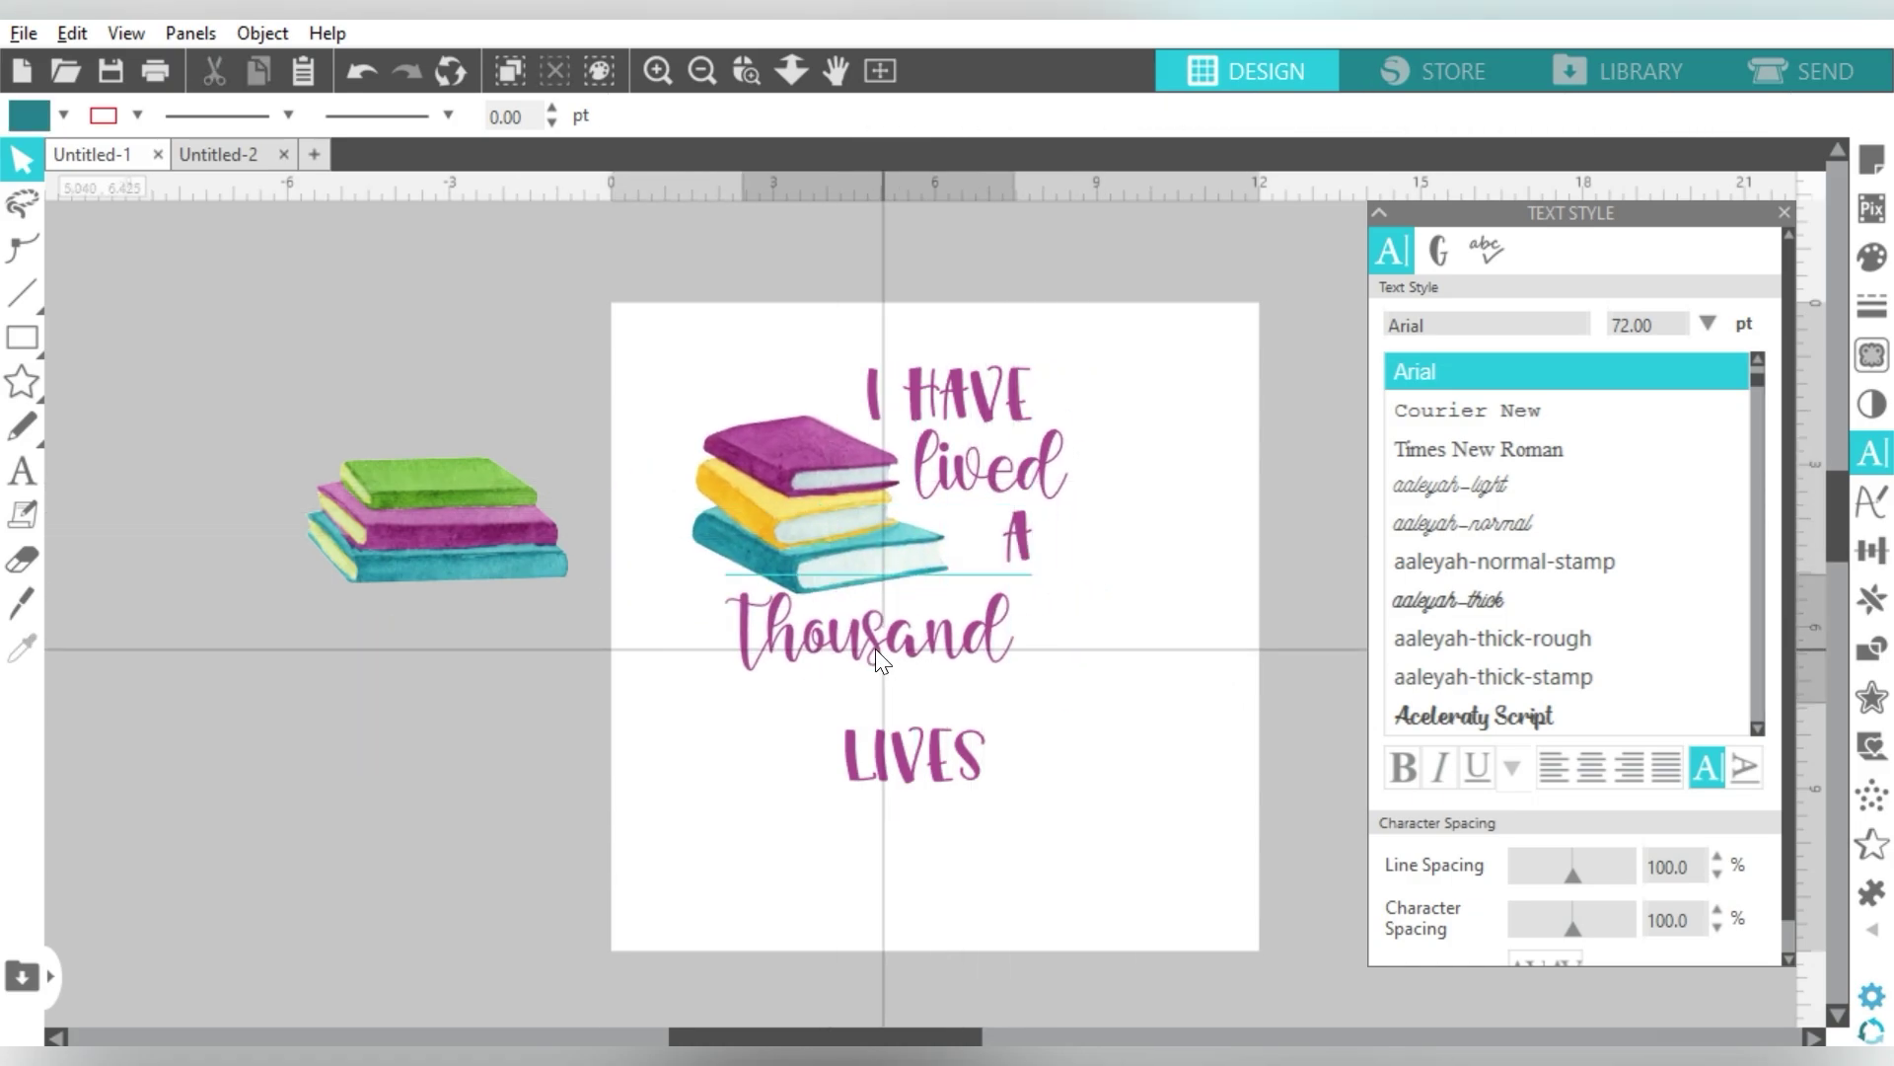
left_click_drag(972, 621, 839, 632)
left_click_drag(913, 755, 1071, 631)
left_click_drag(1023, 530, 1167, 563)
left_click_drag(987, 474, 1065, 533)
left_click_drag(1179, 547, 648, 680)
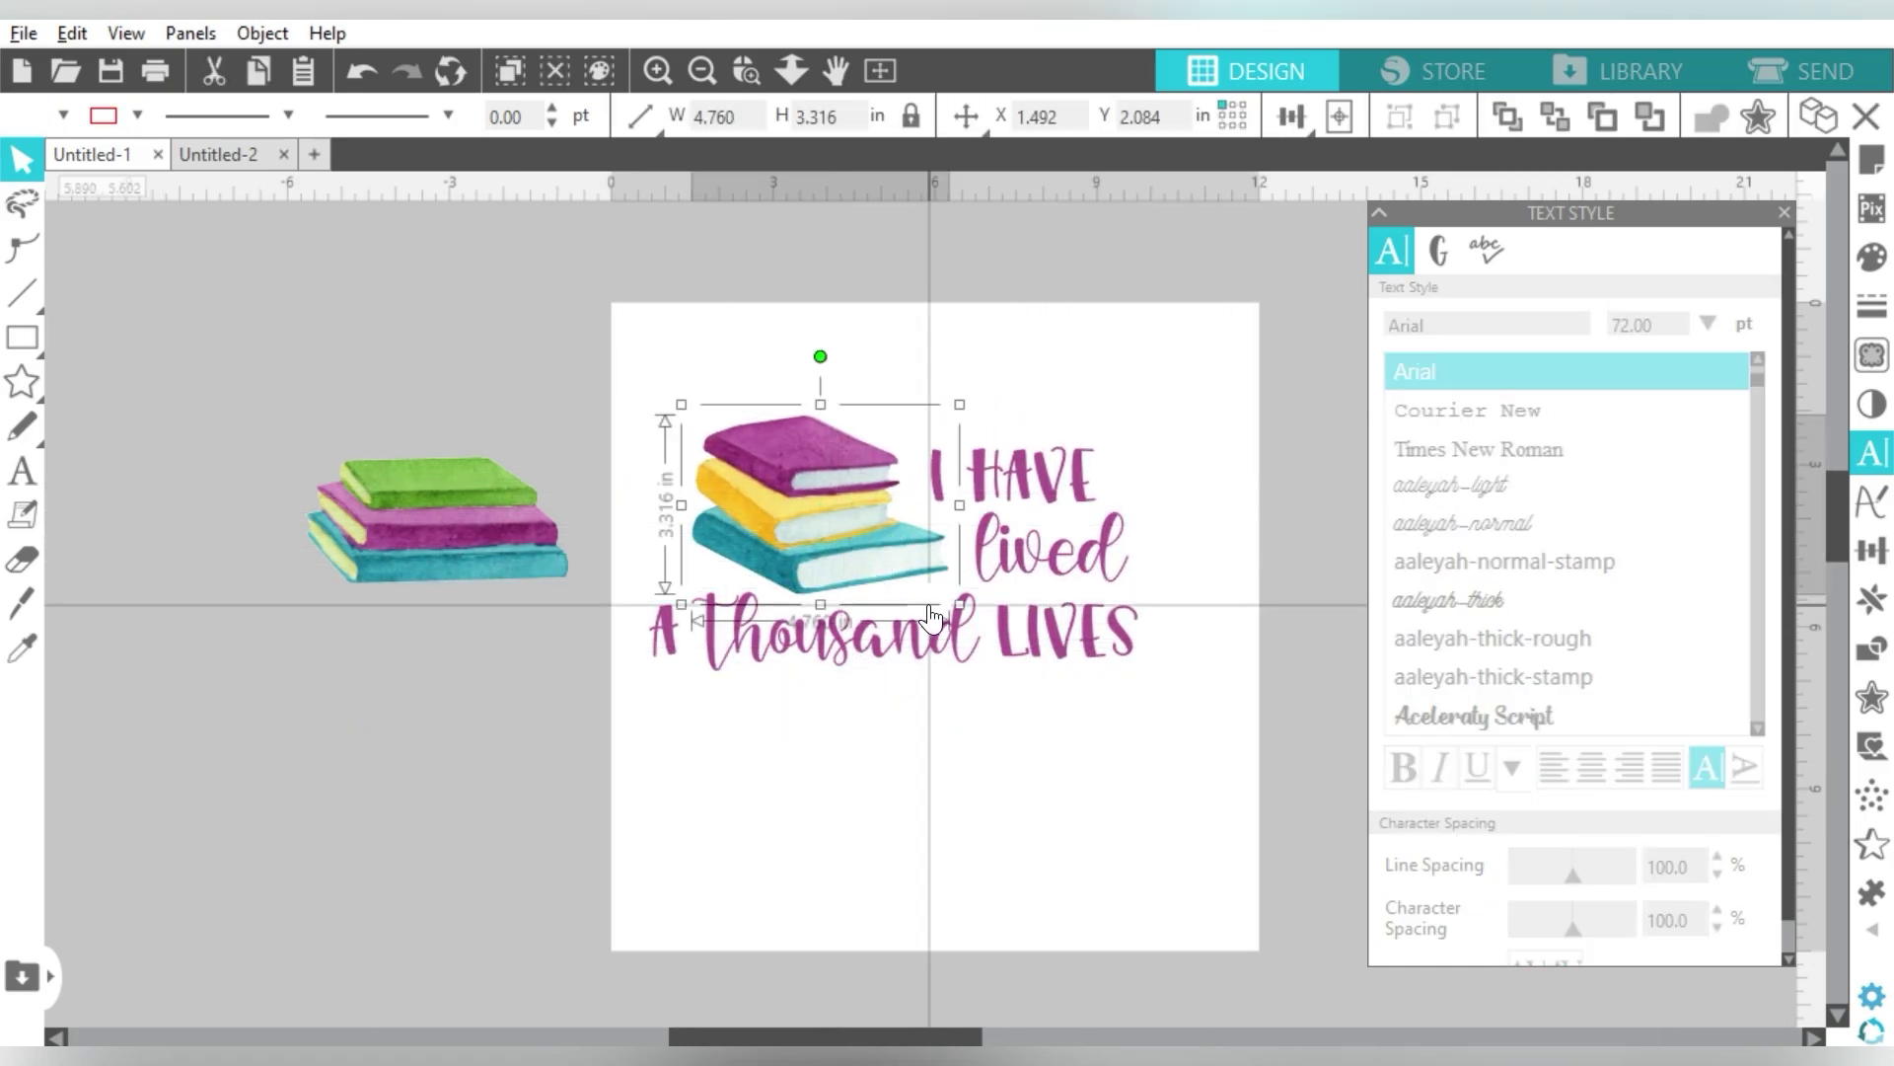
left_click_drag(1142, 698, 1239, 766)
Step: Enlarge the book images into one pile and position 'A thousand' and 'LIVES' under 'lived'
left_click(811, 385)
left_click_drag(811, 386, 817, 436)
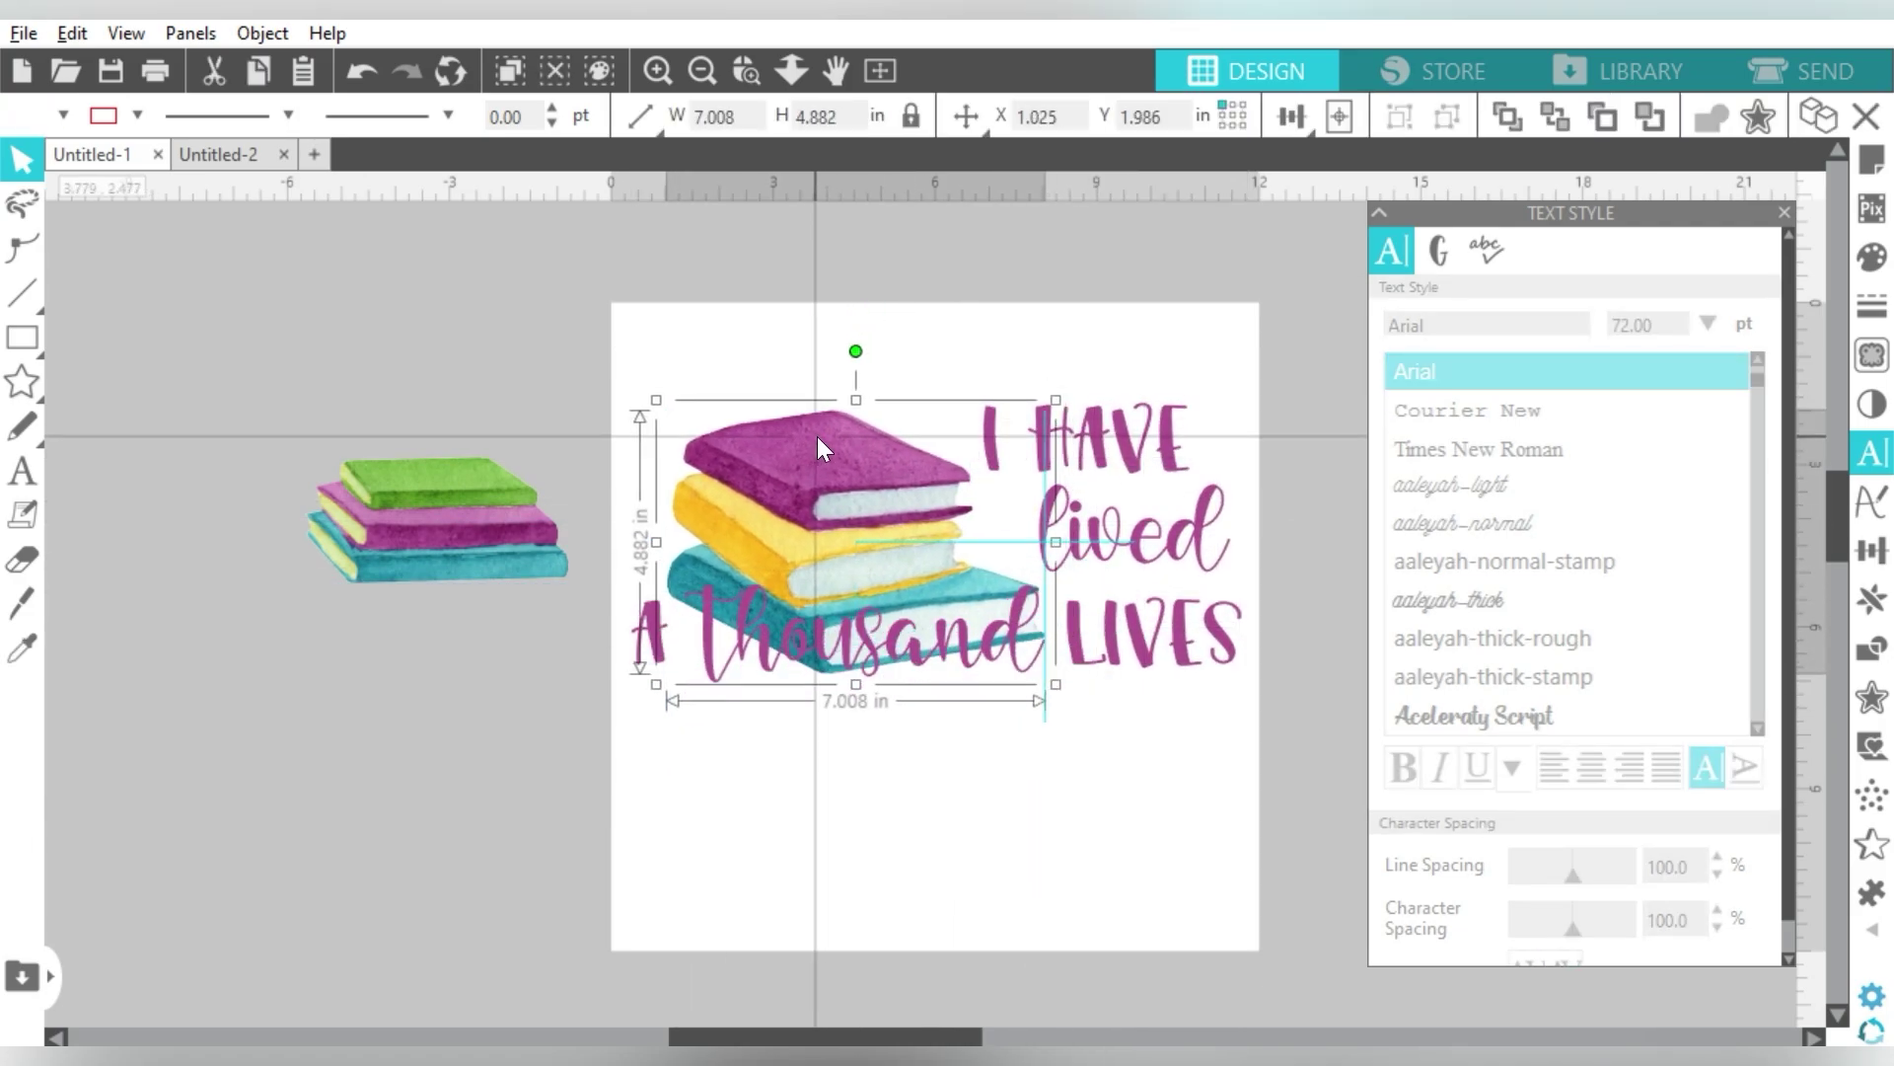
left_click_drag(1155, 658, 1098, 866)
left_click_drag(913, 693, 1182, 636)
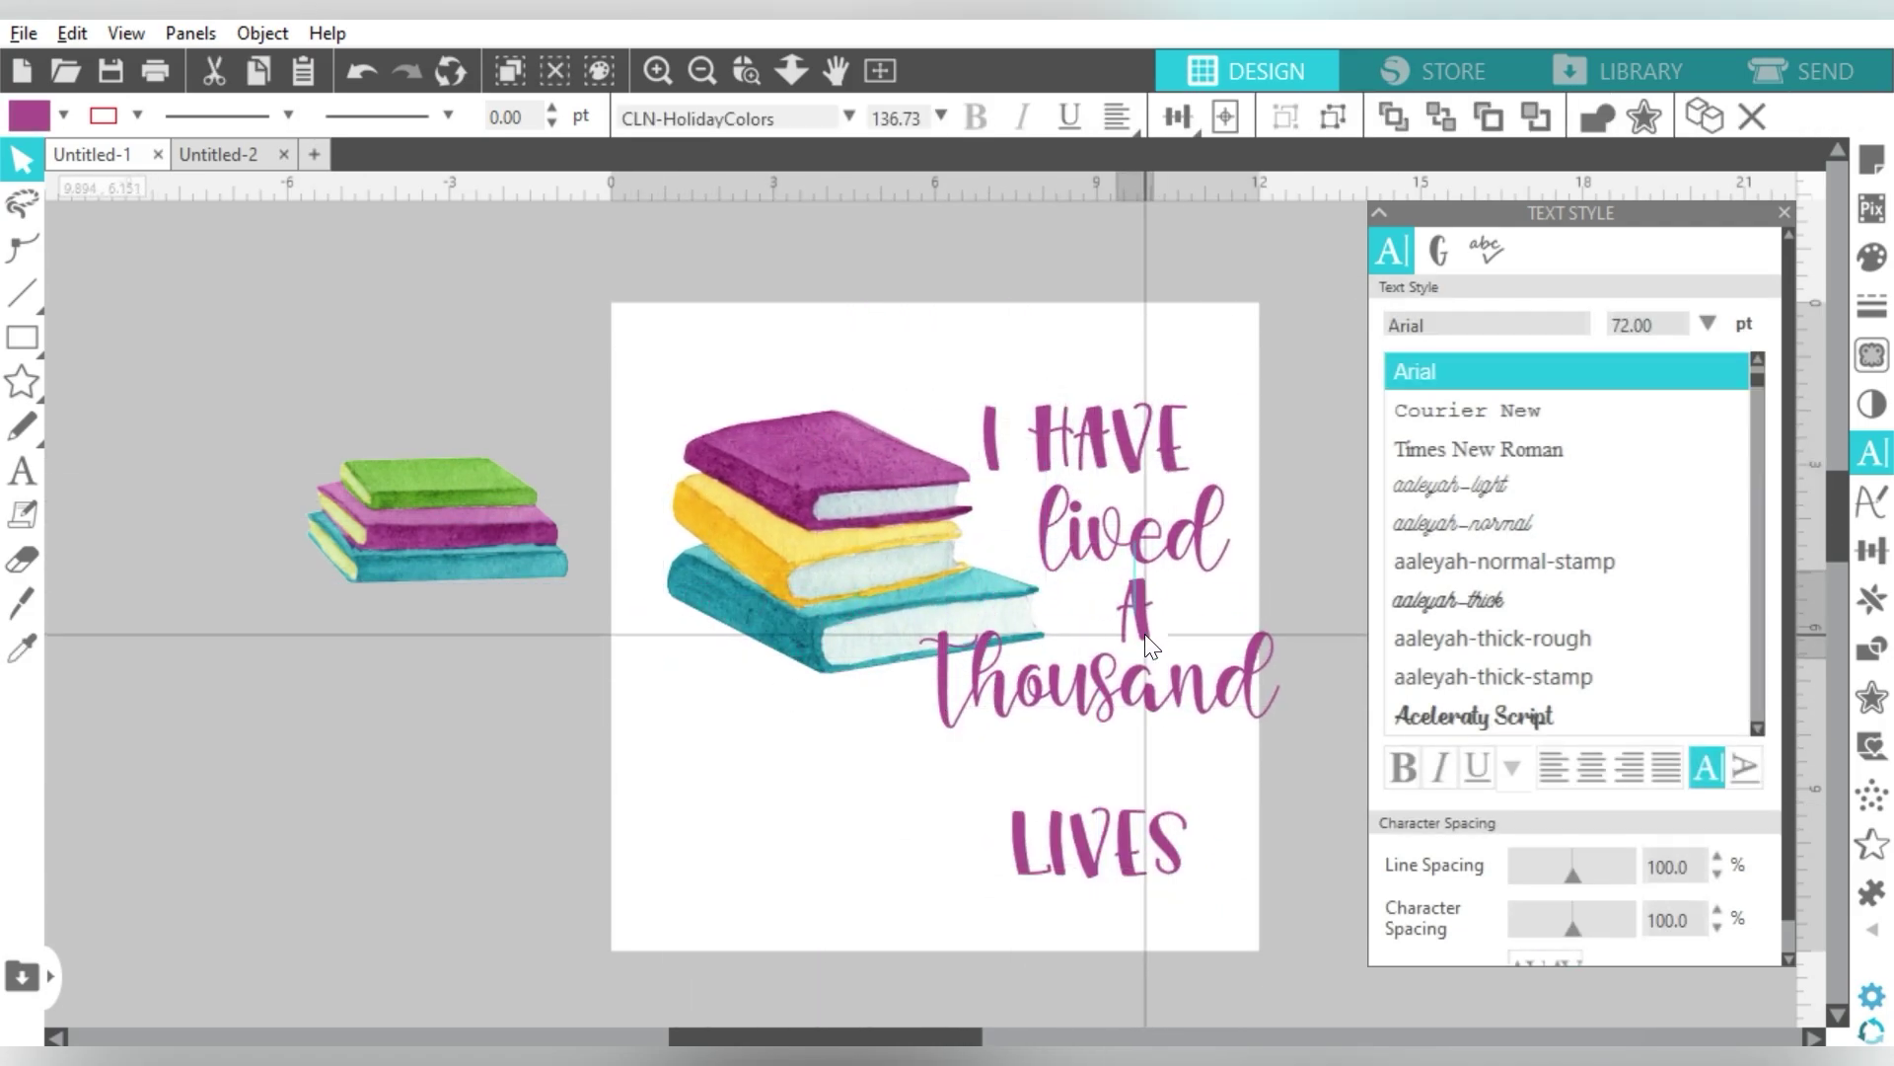
left_click_drag(1098, 843, 1120, 770)
left_click(434, 520)
left_click_drag(569, 590, 639, 446)
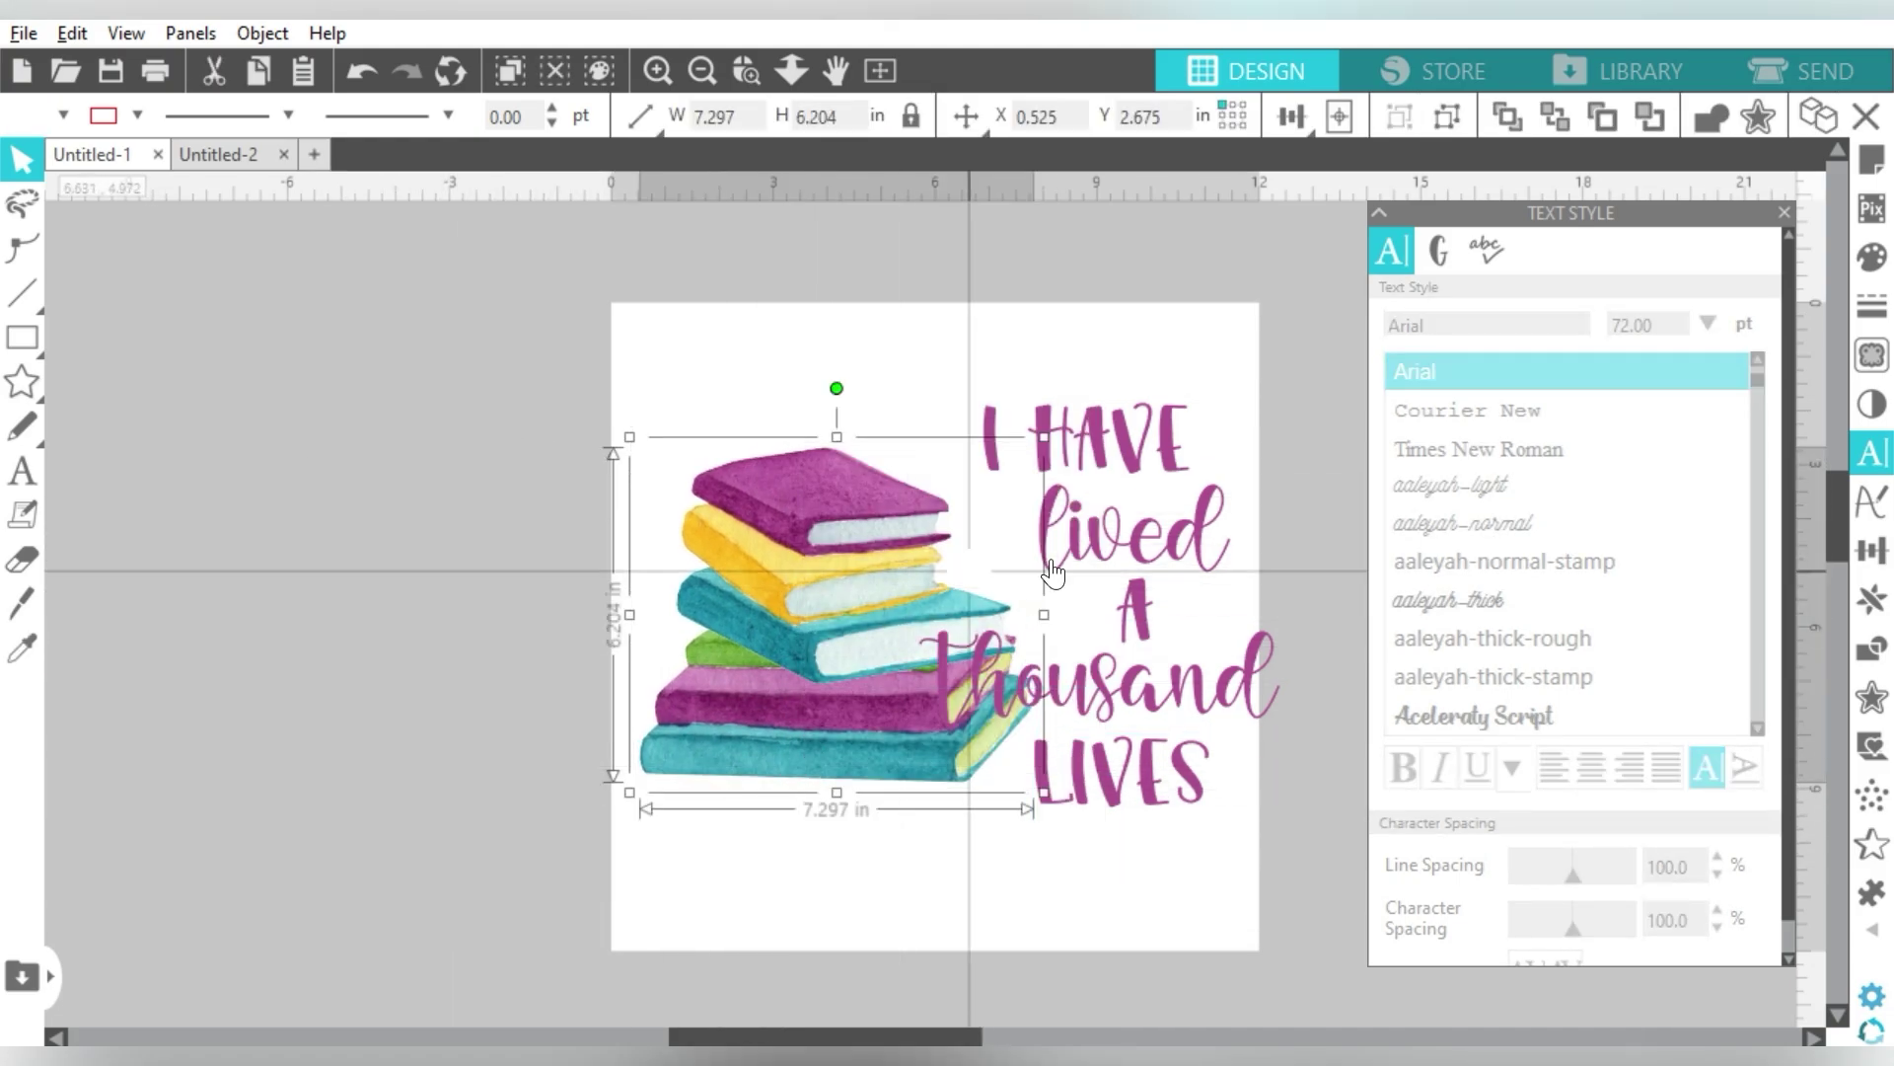
left_click_drag(1165, 446, 1097, 468)
left_click(1015, 524)
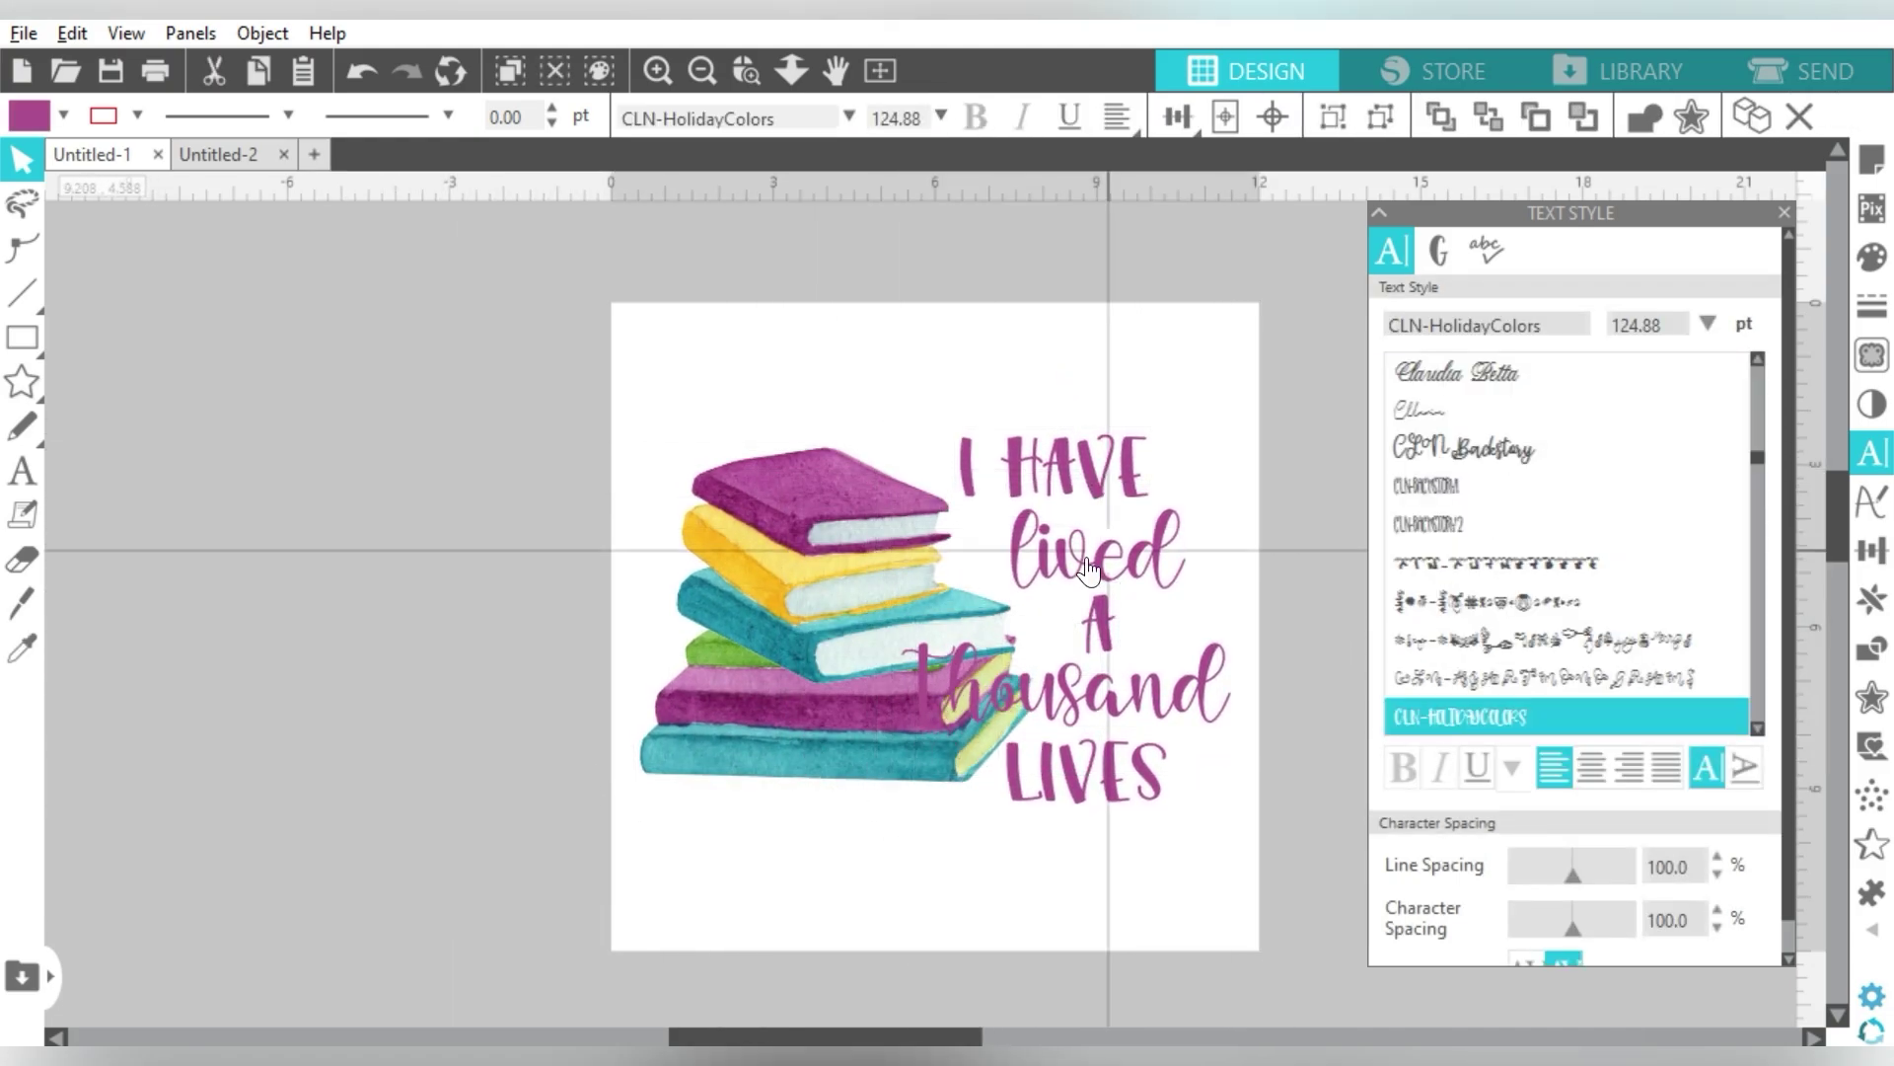
left_click_drag(1211, 706, 1152, 691)
Step: Add a white offset outline around 'thousand'
left_click(1872, 698)
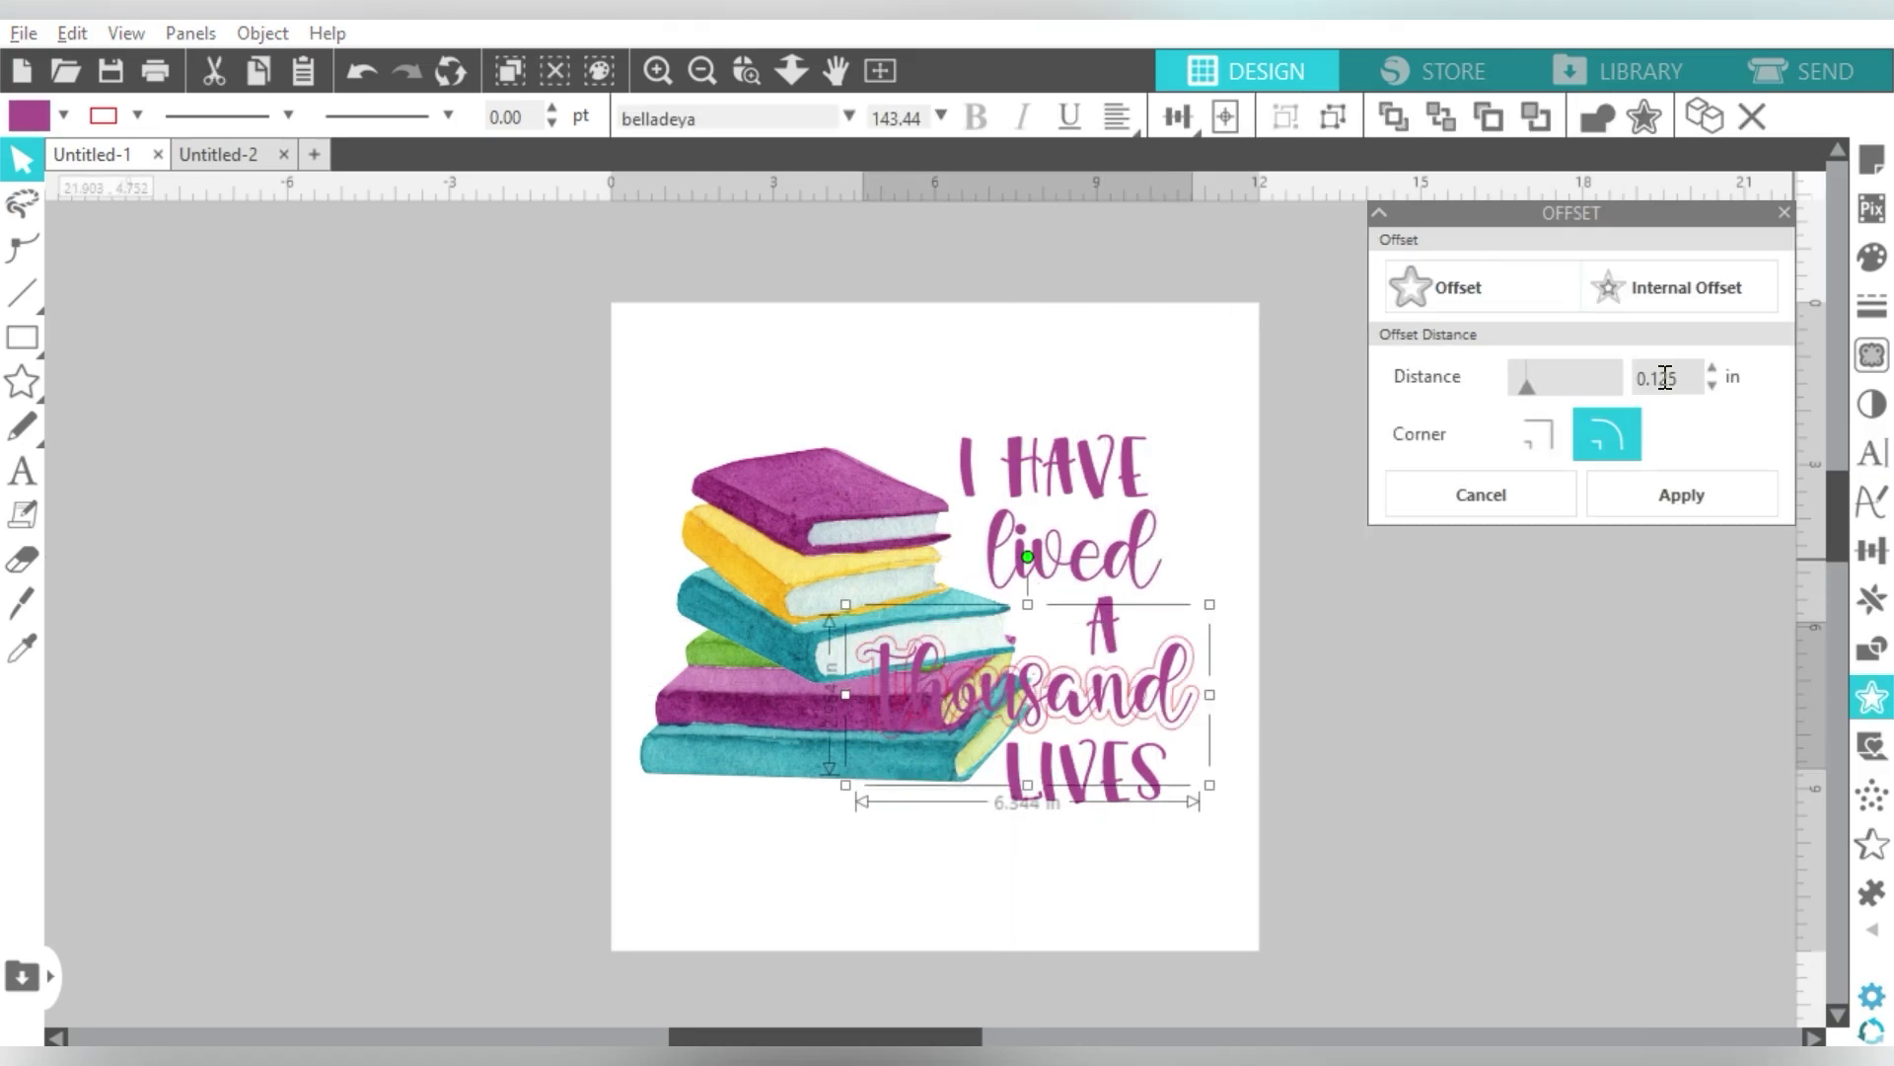
left_click(1682, 494)
left_click(839, 820)
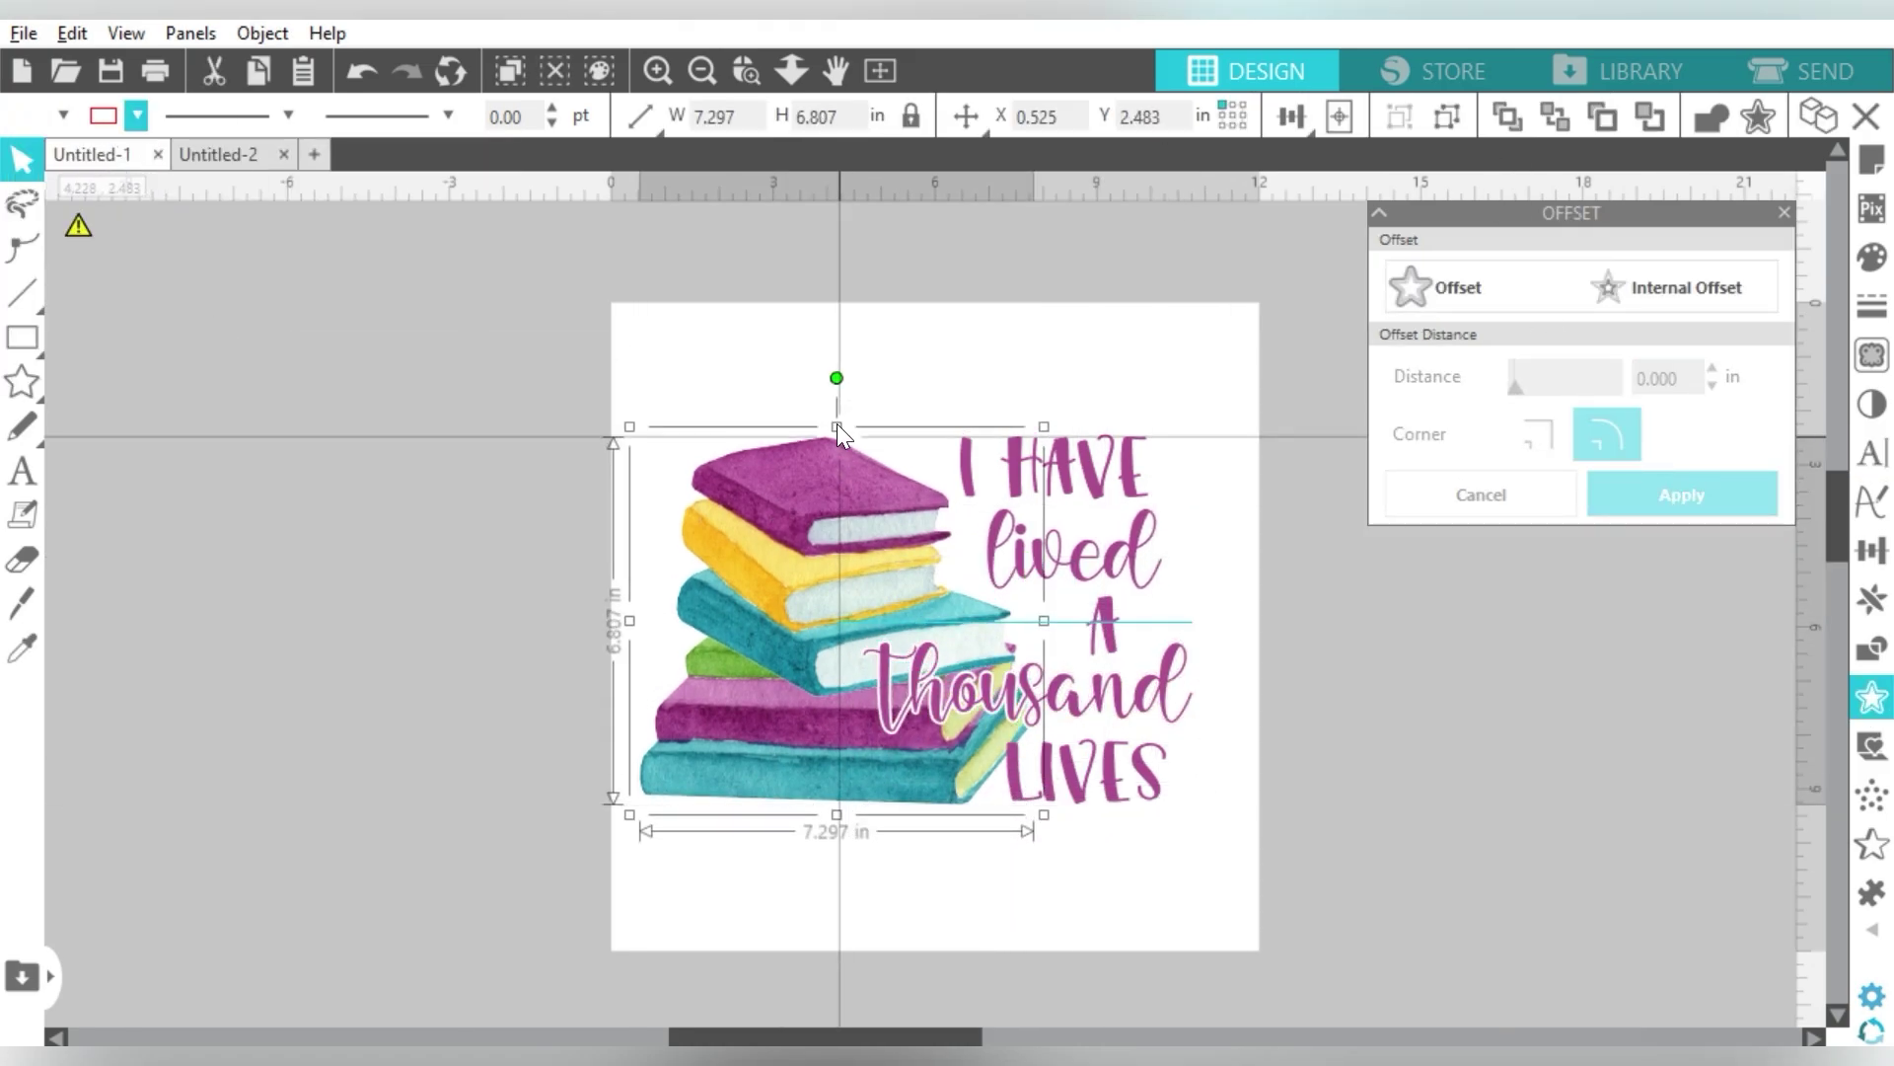
key("ctrl+a")
key("Escape")
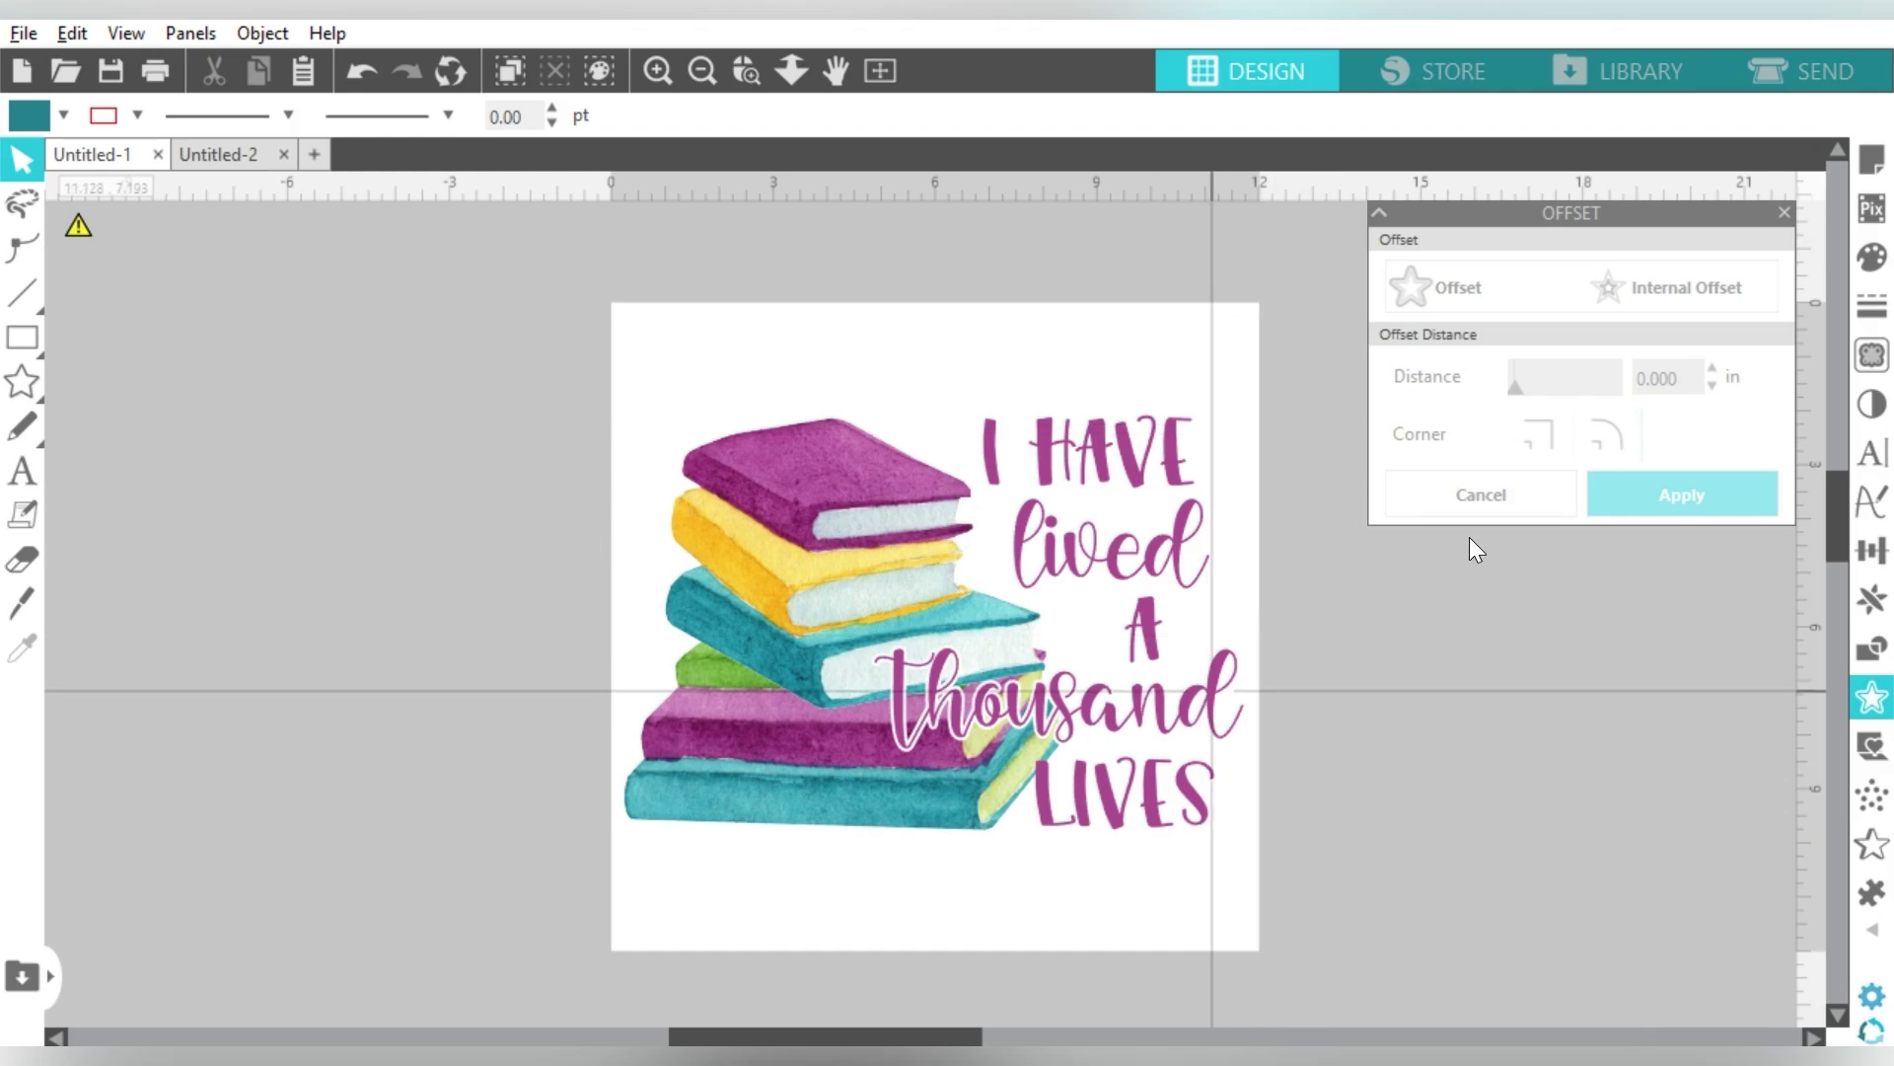
Step: Try teal, yellow and green palette swatches on 'thousand'
left_click(1888, 262)
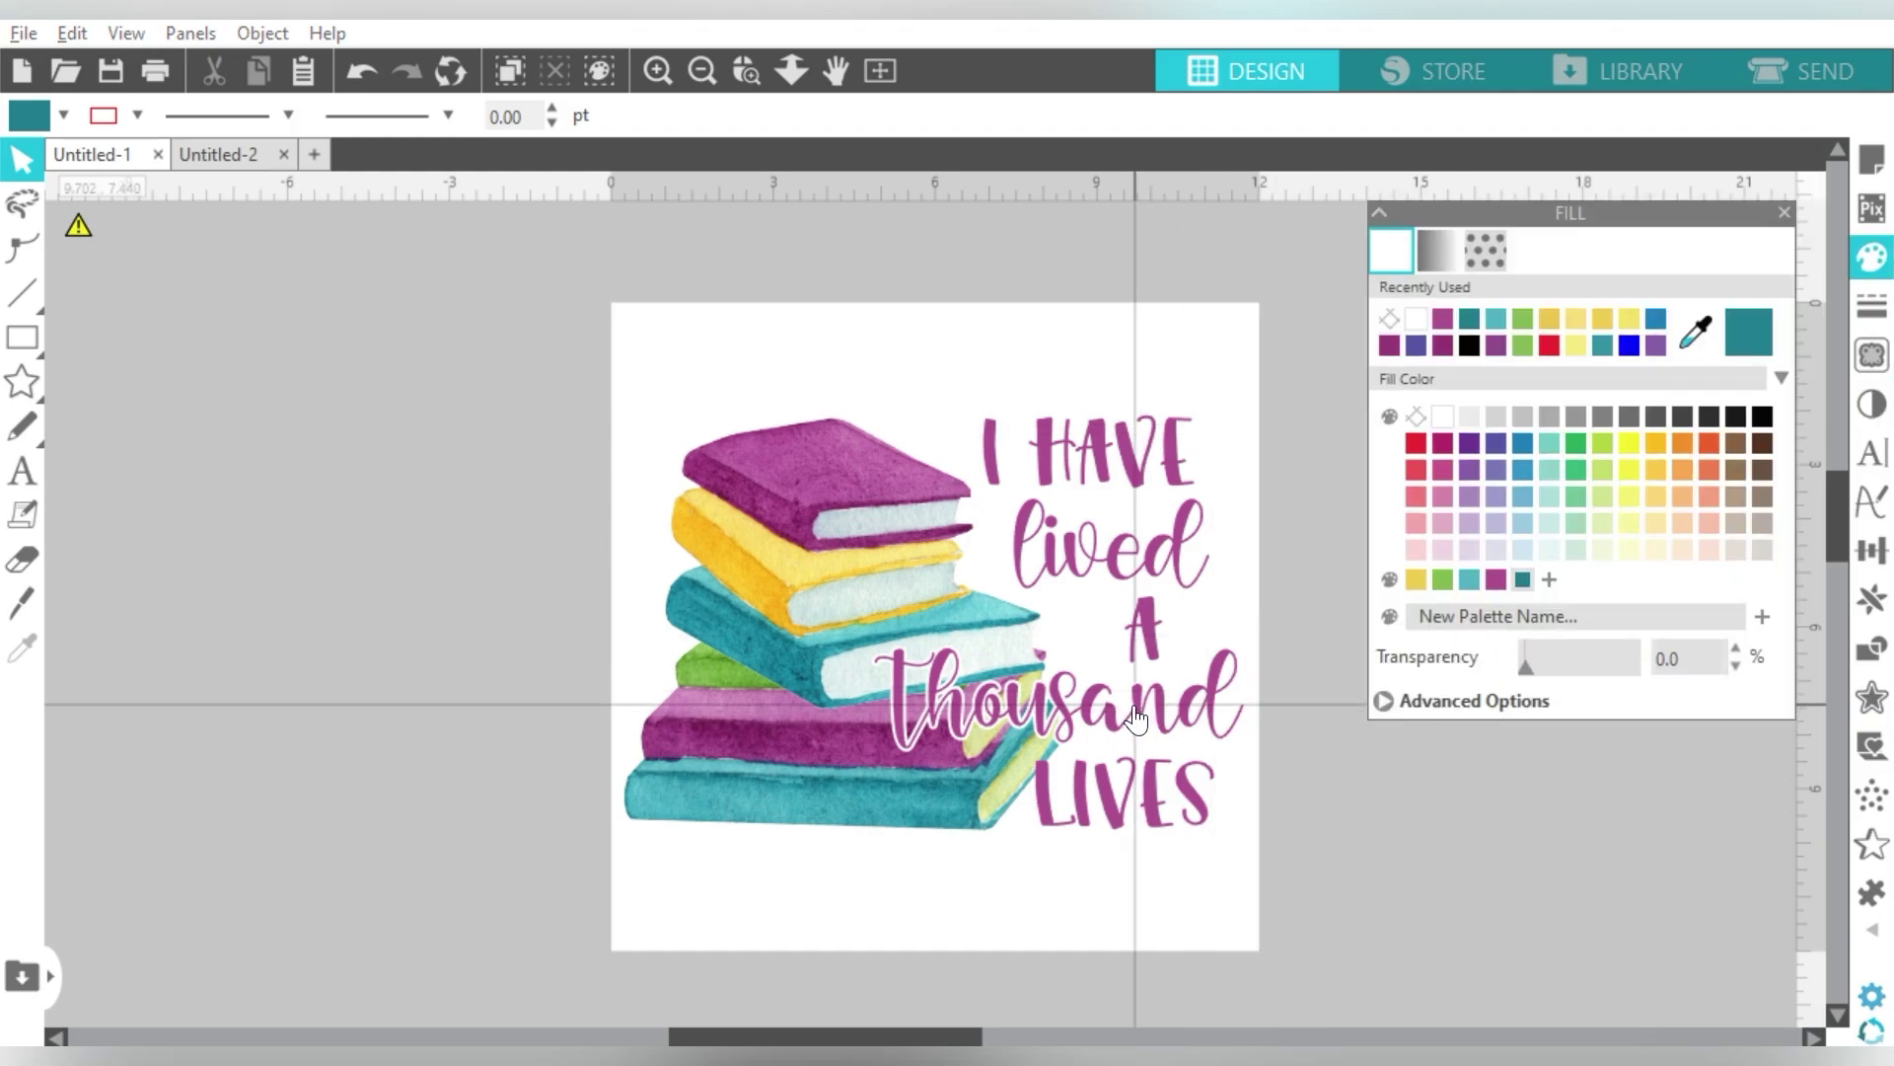
left_click(1206, 667)
left_click(1523, 580)
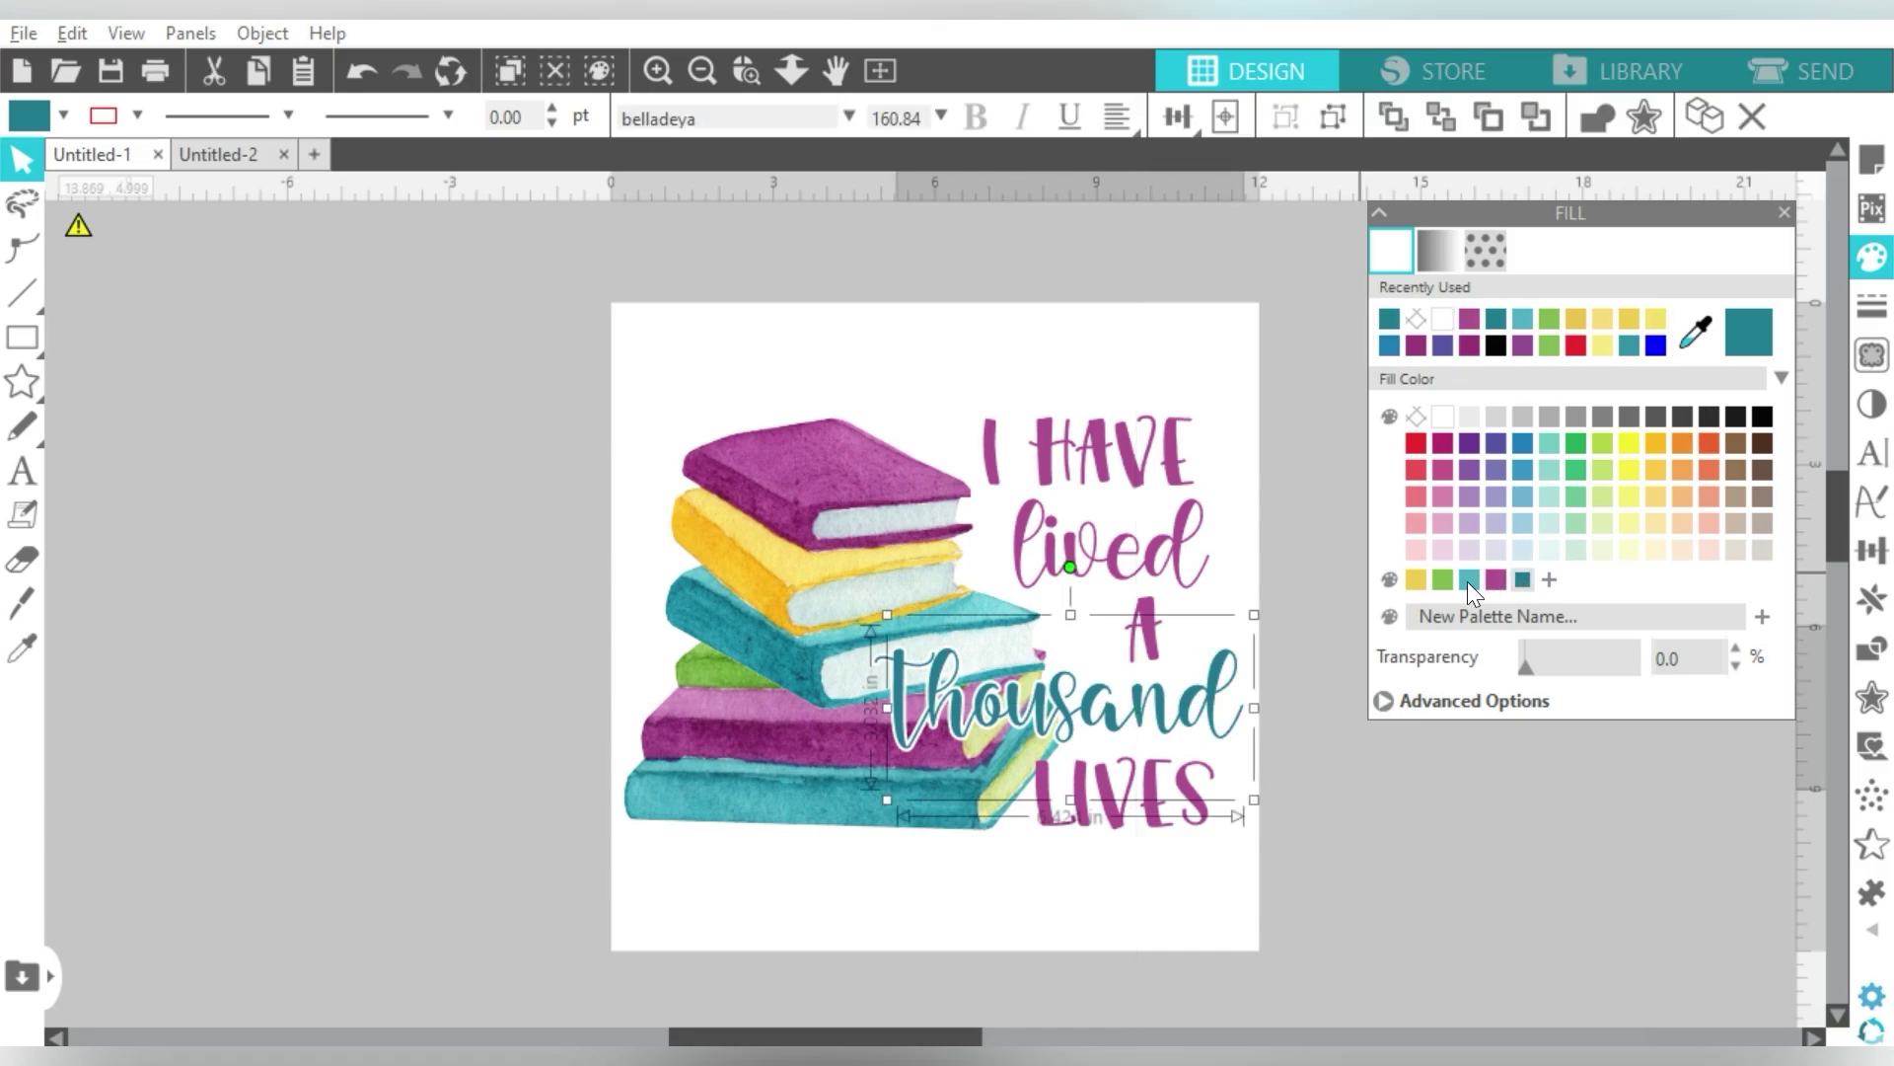
left_click(1417, 581)
left_click(1441, 581)
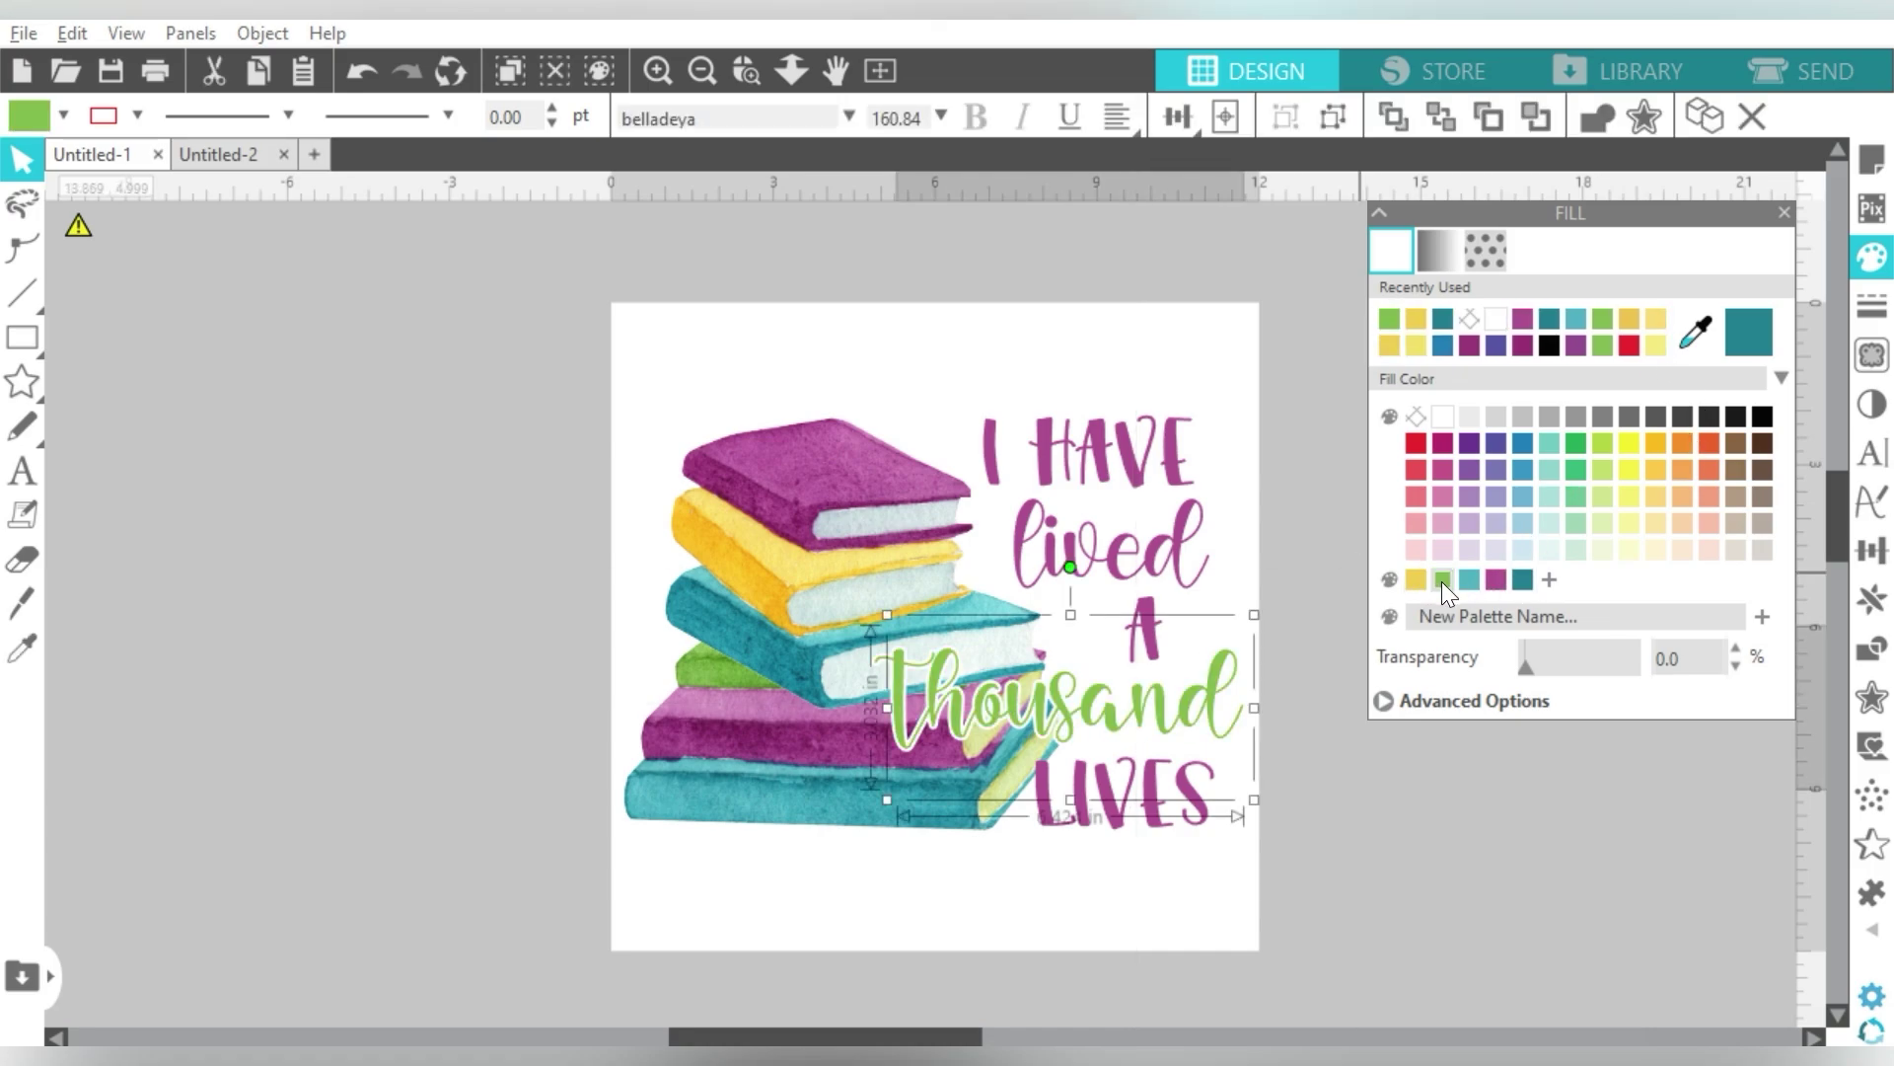
Step: Colour 'I HAVE', 'lived', 'A' and 'LIVES' teal
left_click(1127, 454)
left_click(1750, 331)
left_click(1105, 543)
left_click(1749, 331)
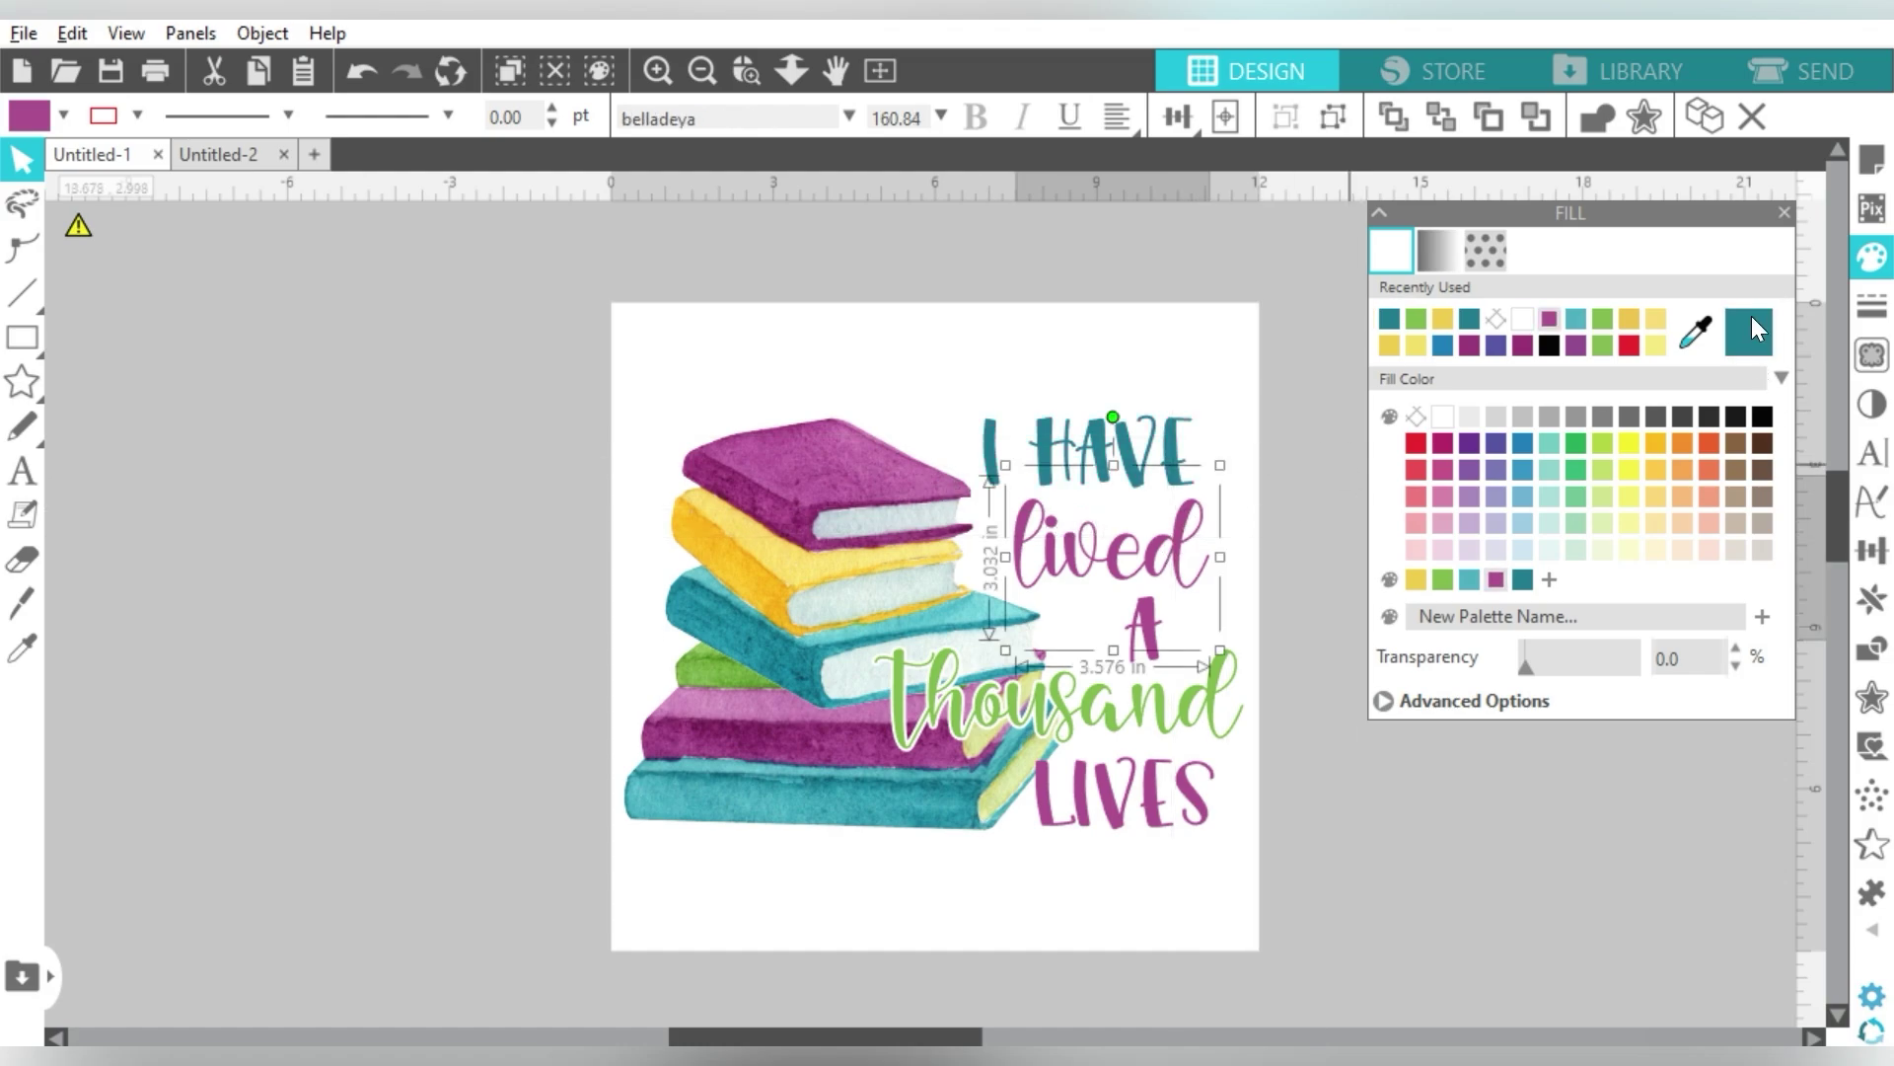
left_click(1145, 621)
left_click(1750, 332)
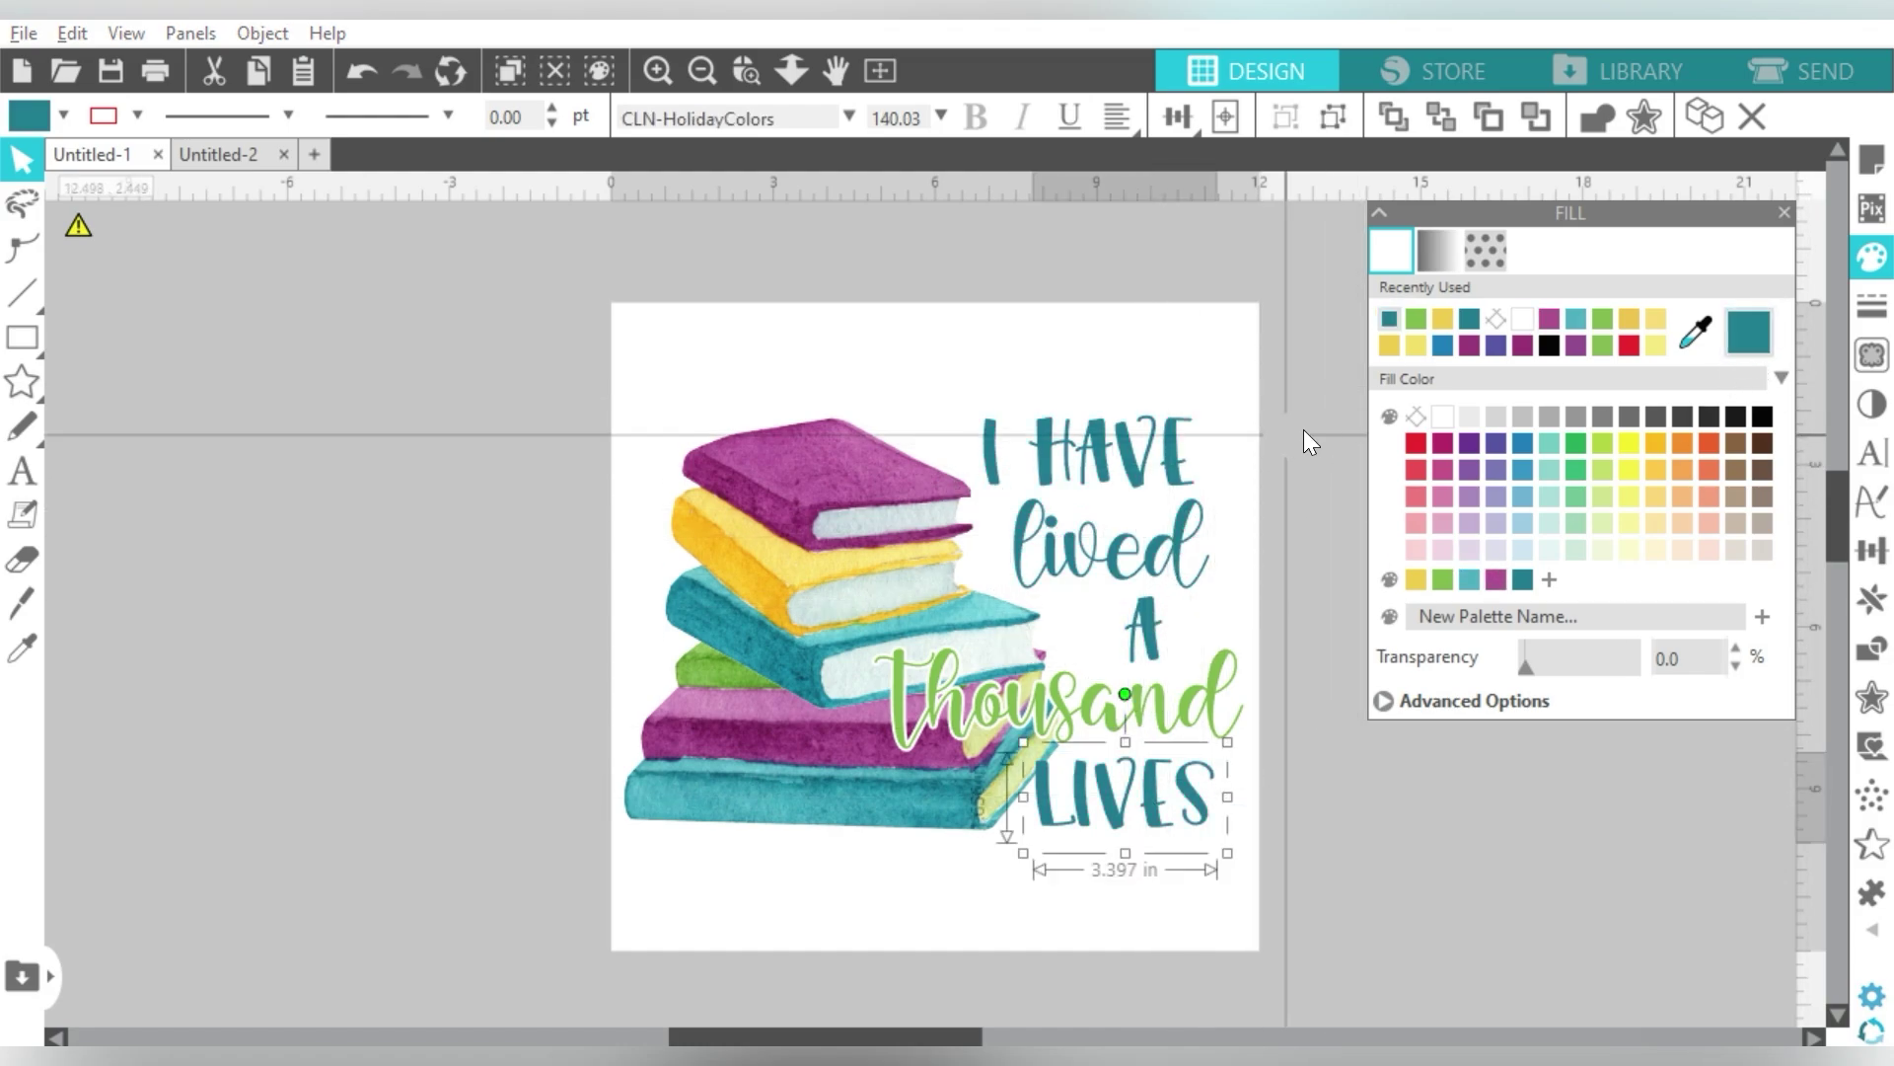
left_click(1346, 437)
Step: Undo the colour changes so only 'thousand' stays teal and the rest purple
key("ctrl+z")
key("ctrl+z")
key("i")
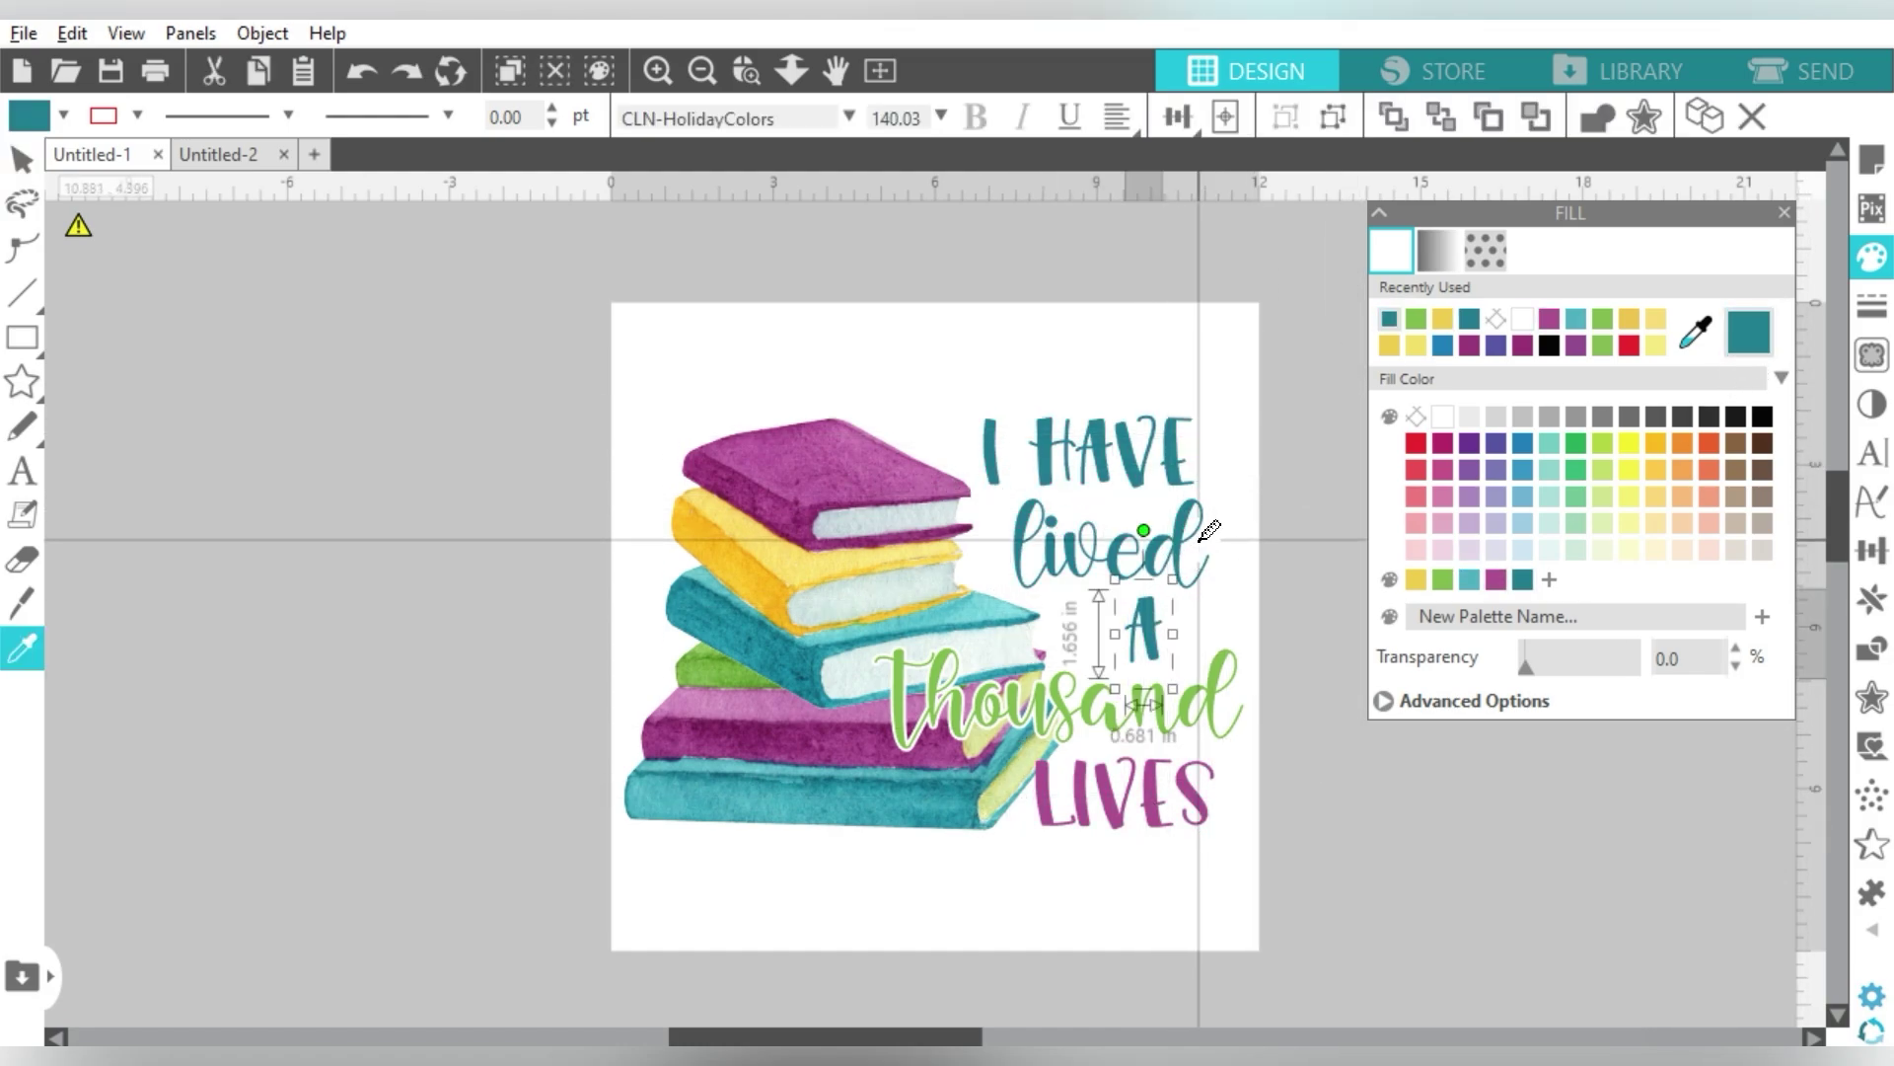
key("ctrl+z")
key("ctrl+z")
key("ctrl+z")
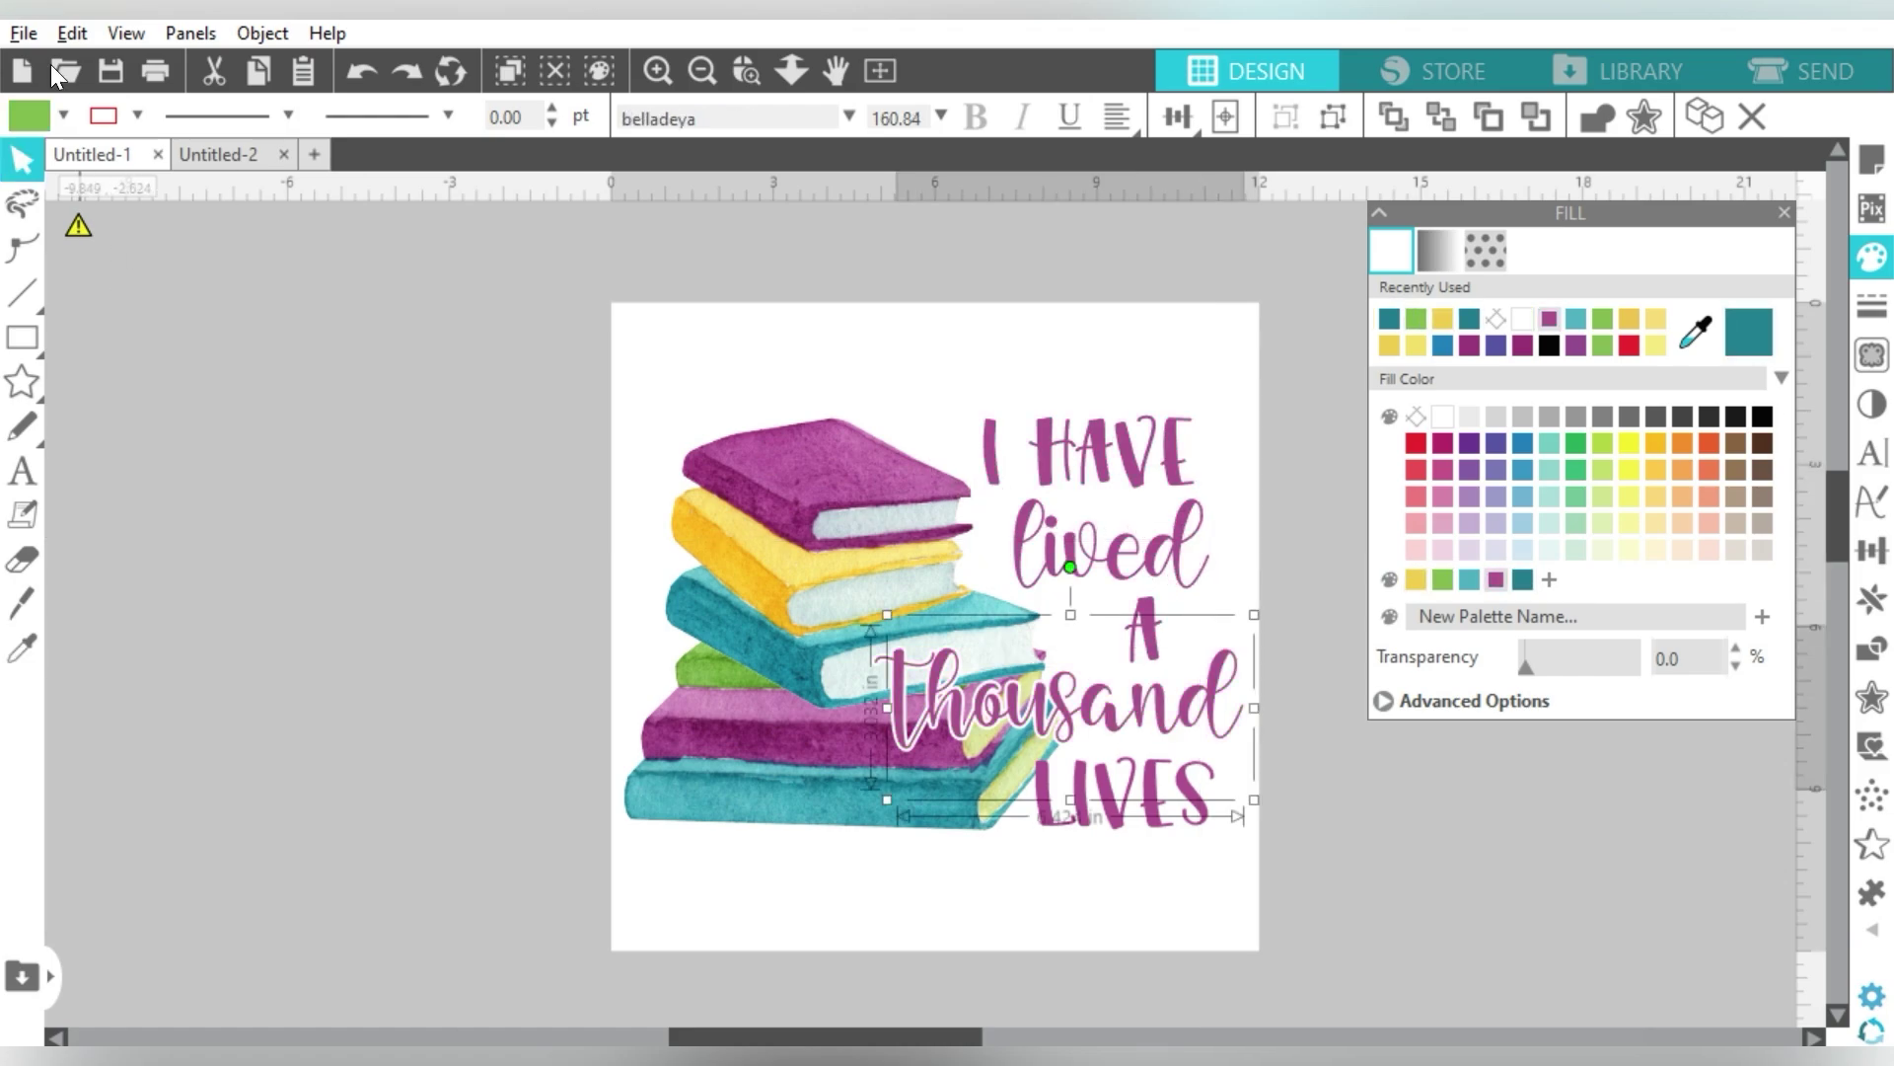
key("ctrl+z")
key("ctrl+z")
key("ctrl+z")
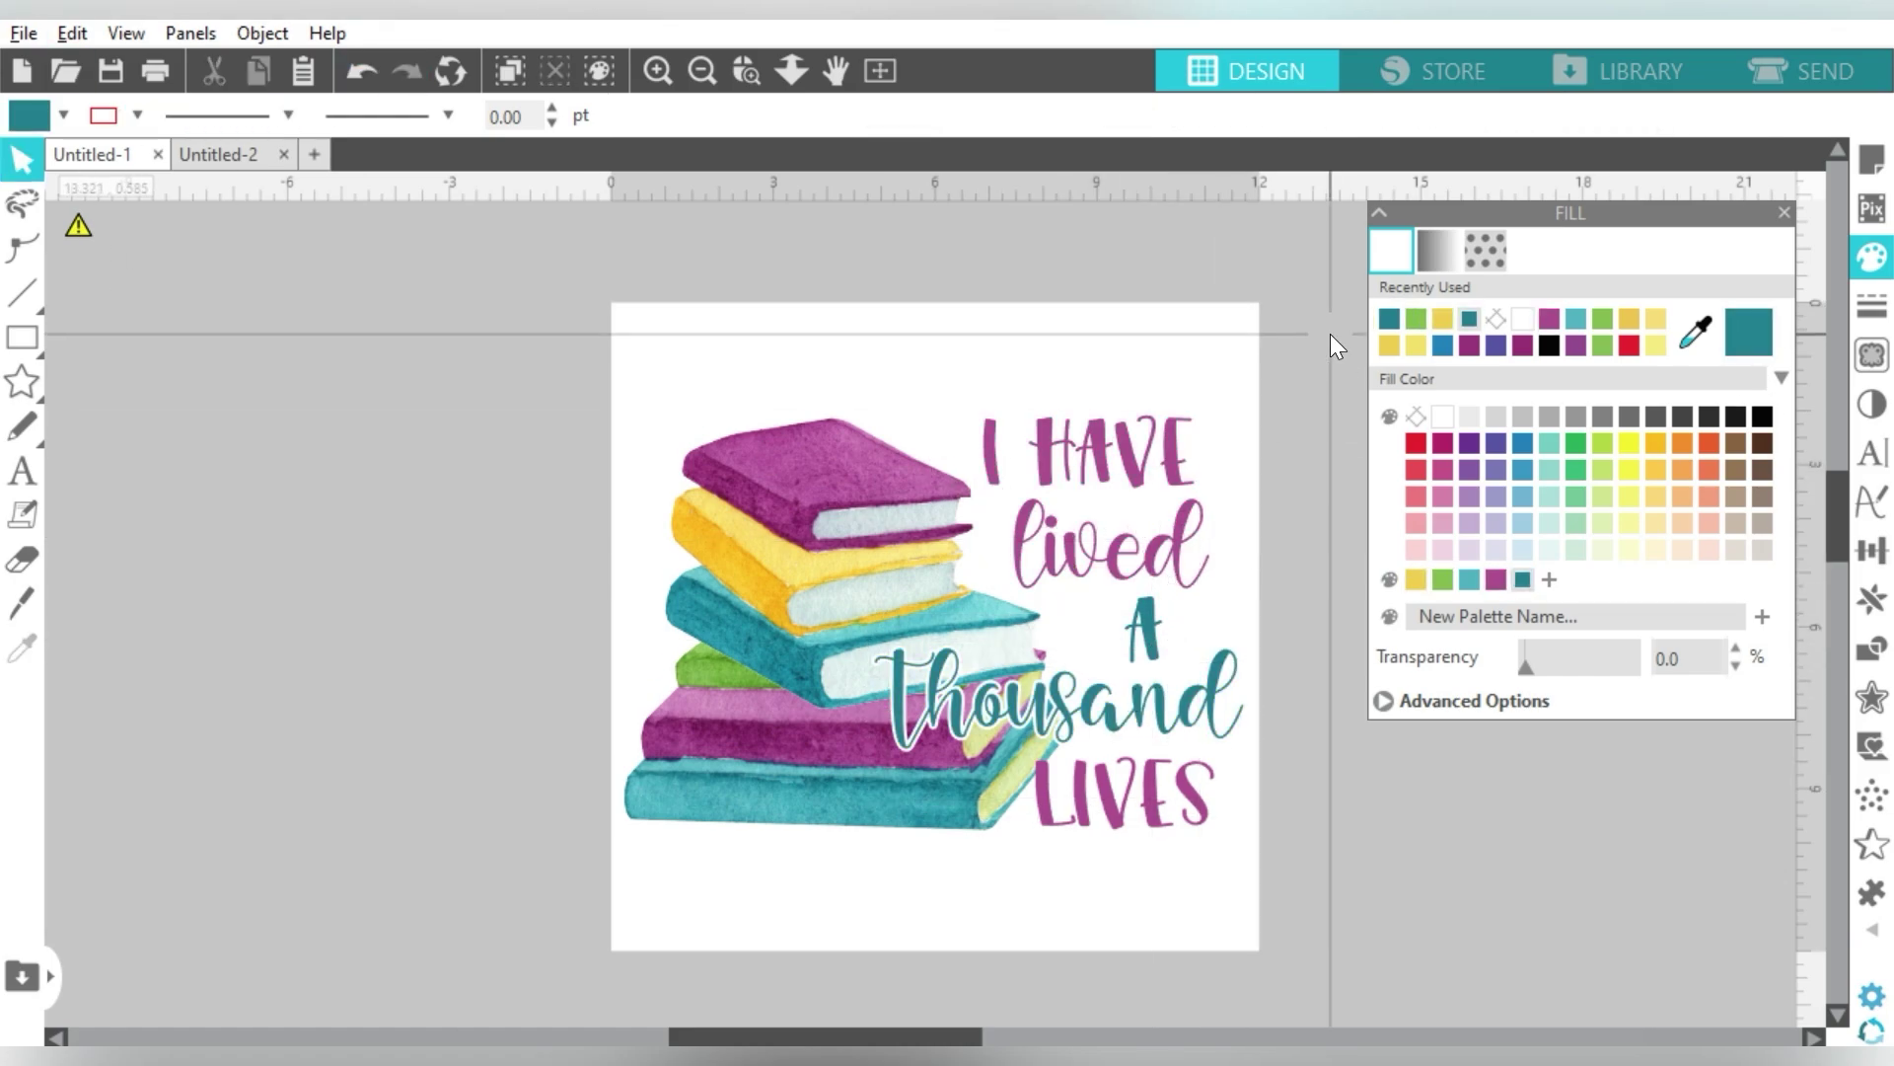
key("ctrl+z")
key("ctrl+z")
key("ctrl+z")
key("i")
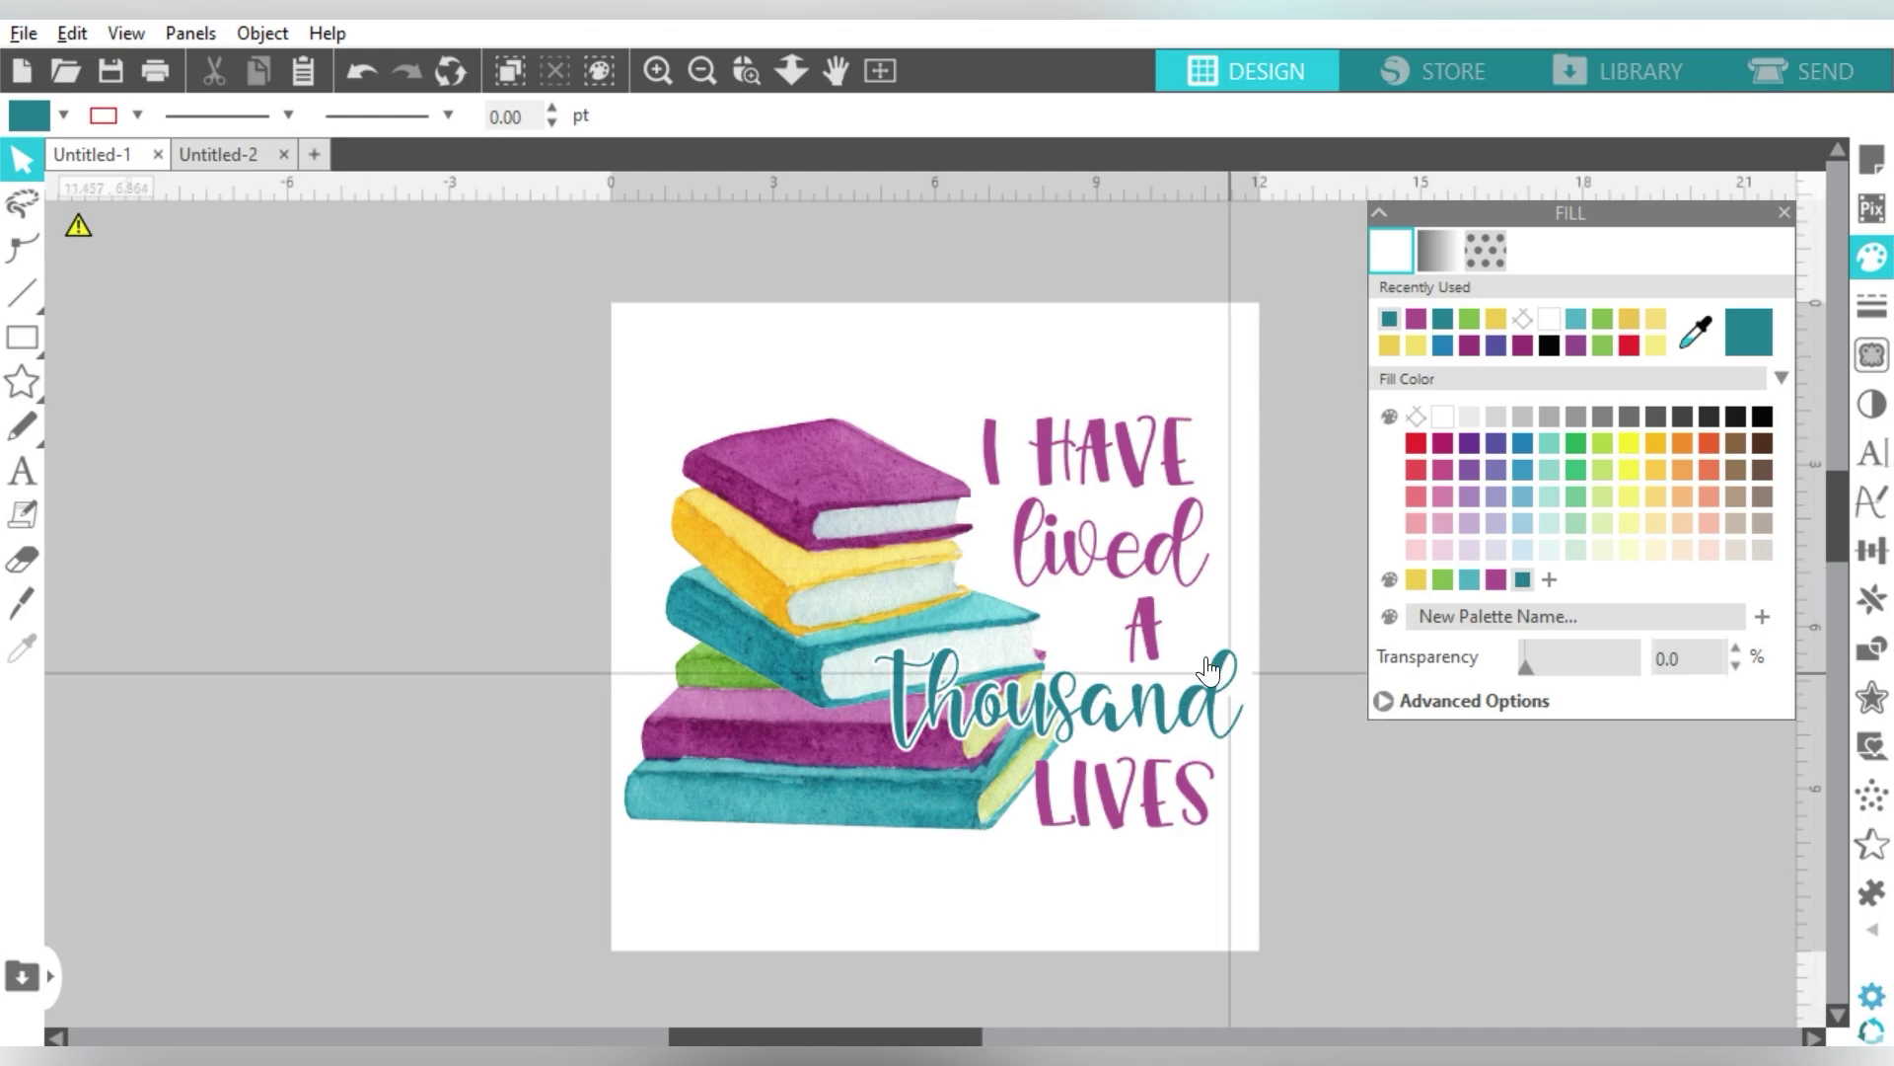
Step: Remove the Back to School custom palette using its right-click Delete option
right_click(1389, 583)
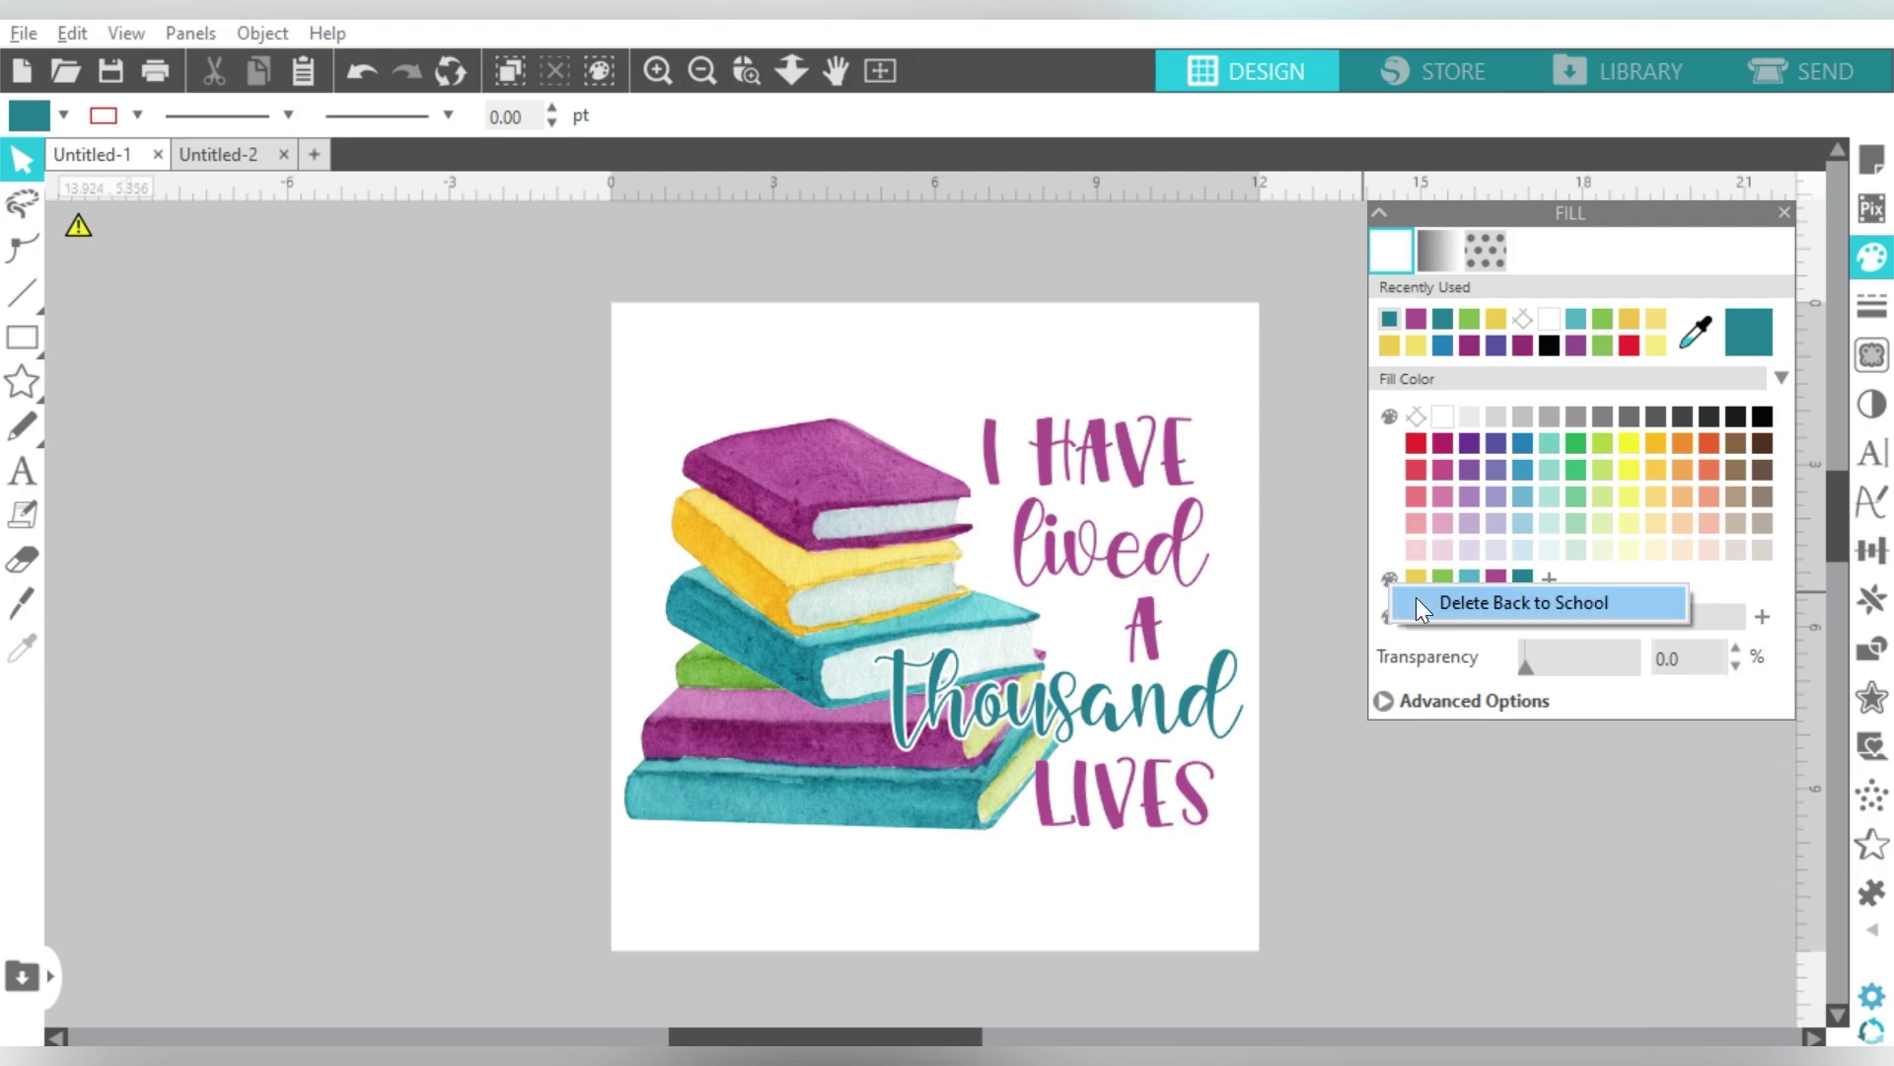
left_click(1482, 855)
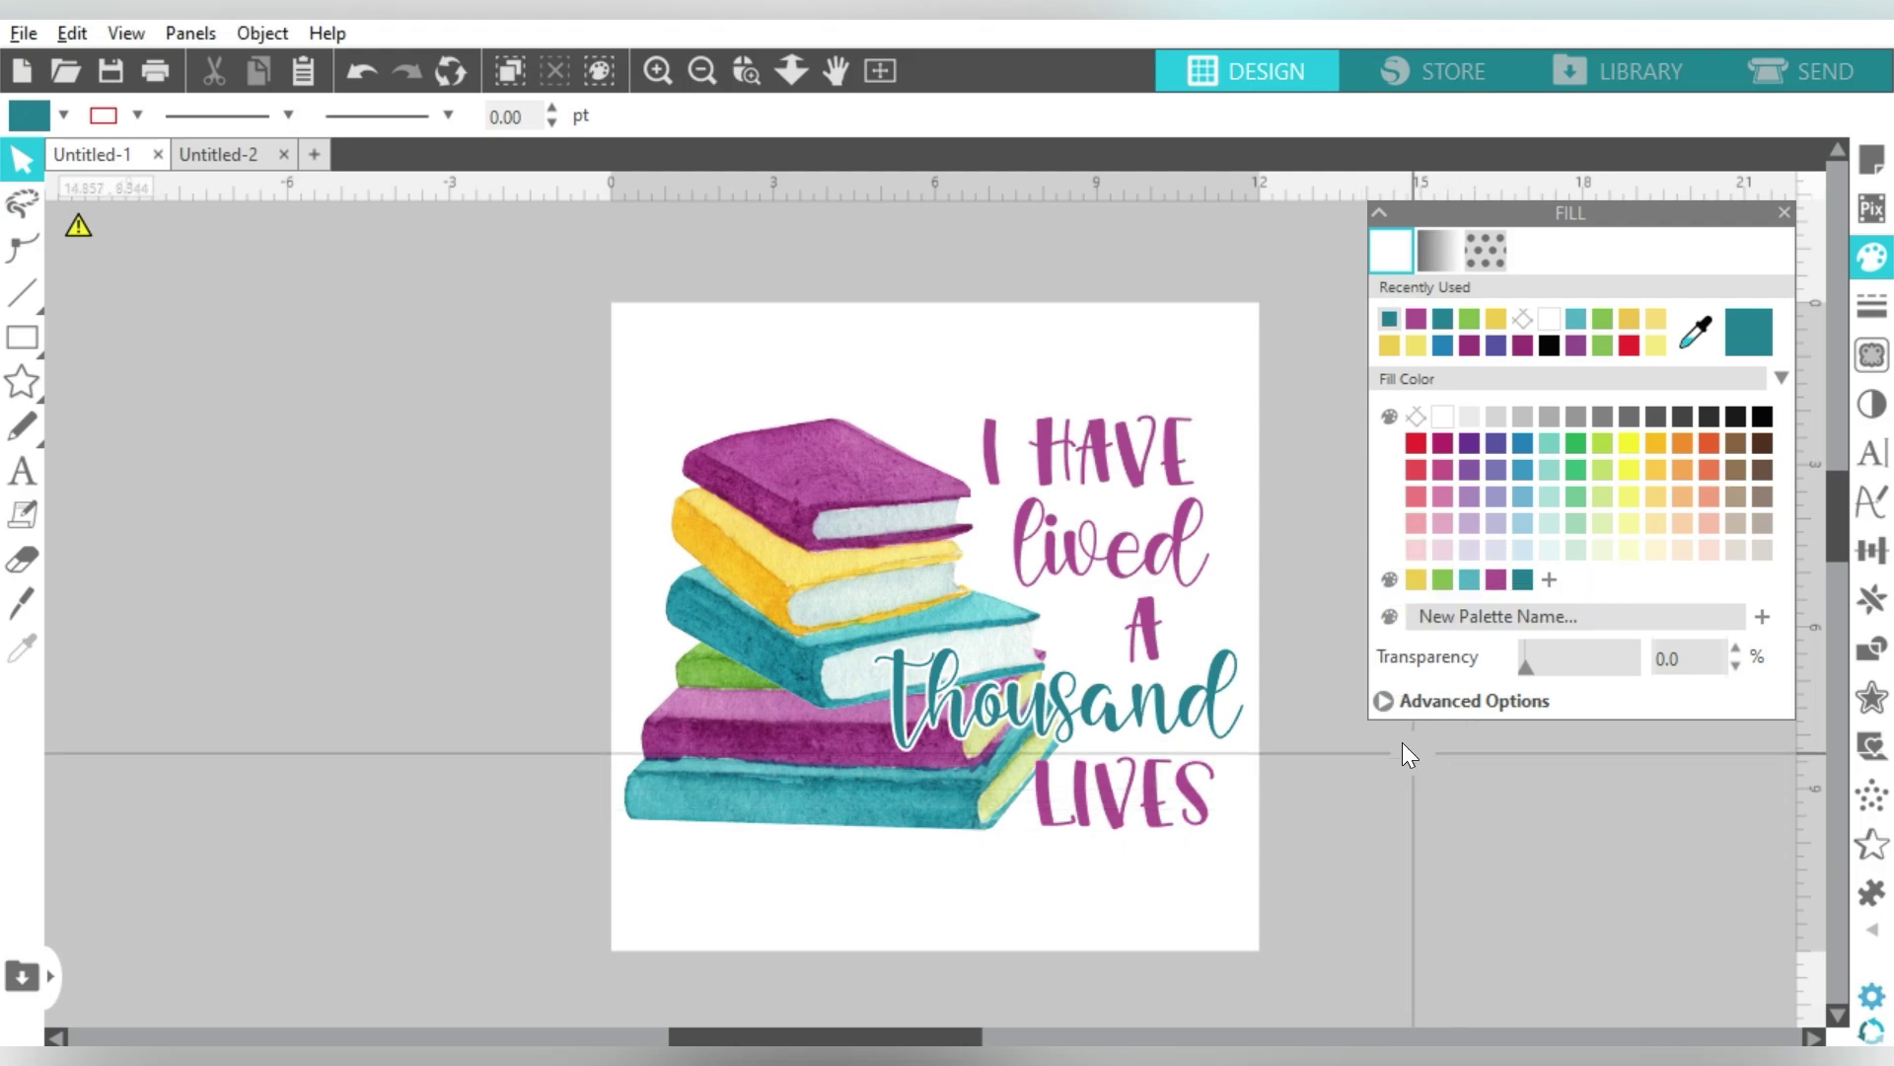